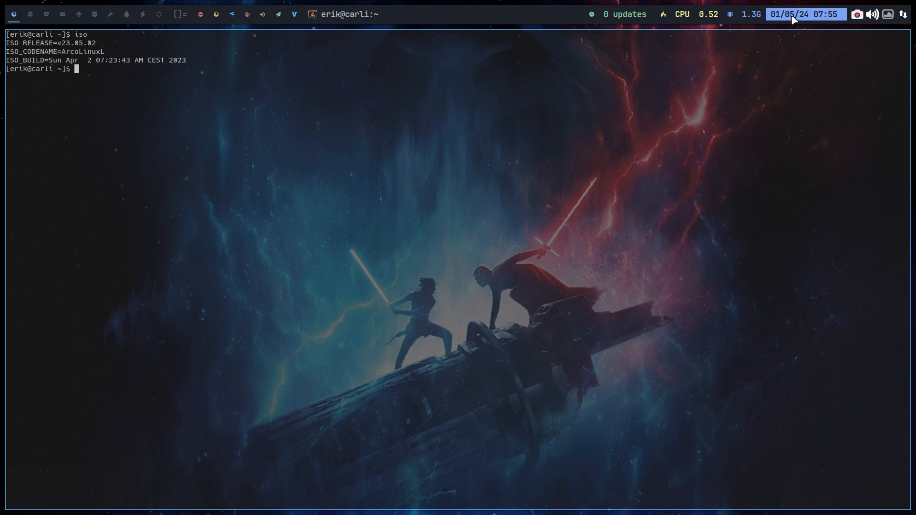
# Step: Update the system packages with the update command, supplying the sudo password, and include AUR packages with upall
pyautogui.write('update')
pyautogui.press('Return')
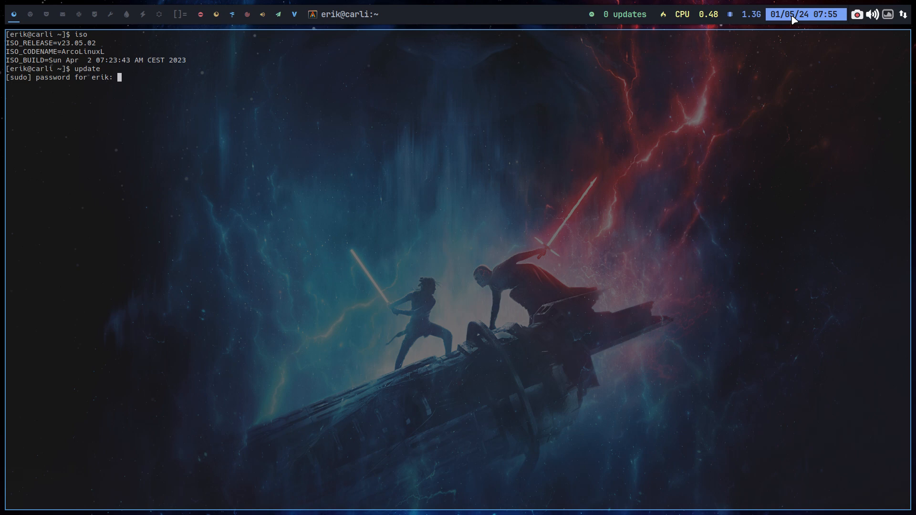
pyautogui.press('Return')
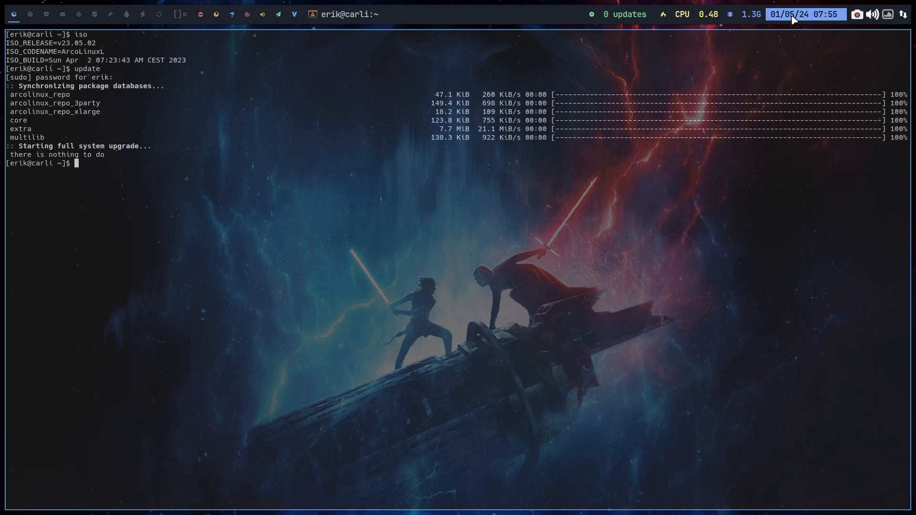
pyautogui.write('upall')
pyautogui.press('Return')
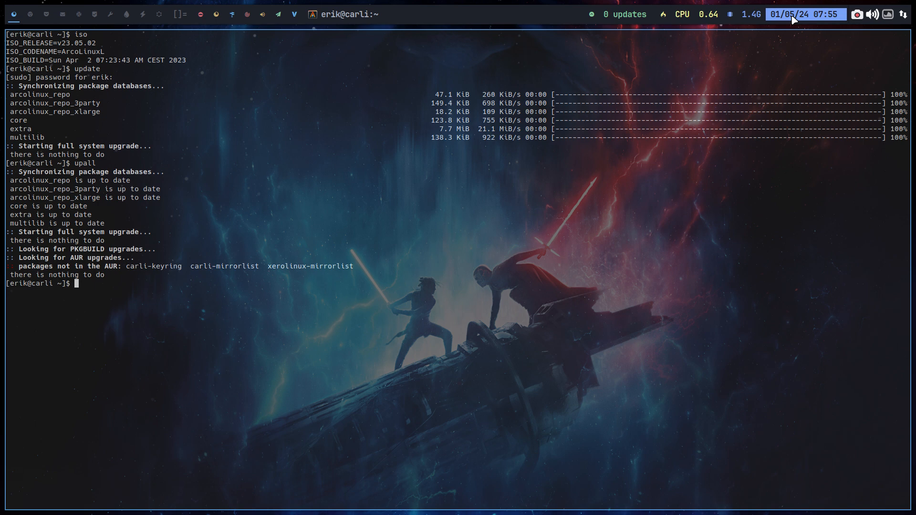
# Step: Remove the xerolinux-mirrorlist package with pacman -R and close the terminal
pyautogui.write('sudo pacman -R xerol')
pyautogui.press('Tab')
pyautogui.press('Return')
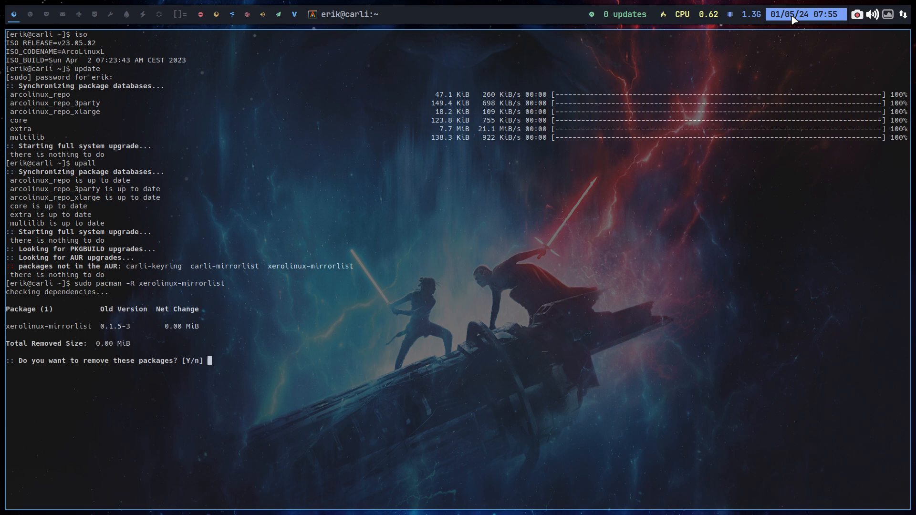
pyautogui.press('Return')
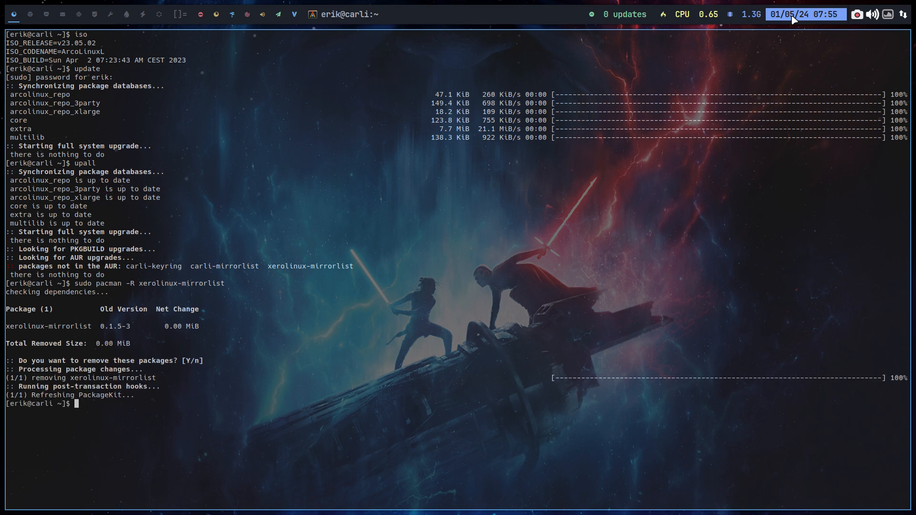
pyautogui.press('super+q')
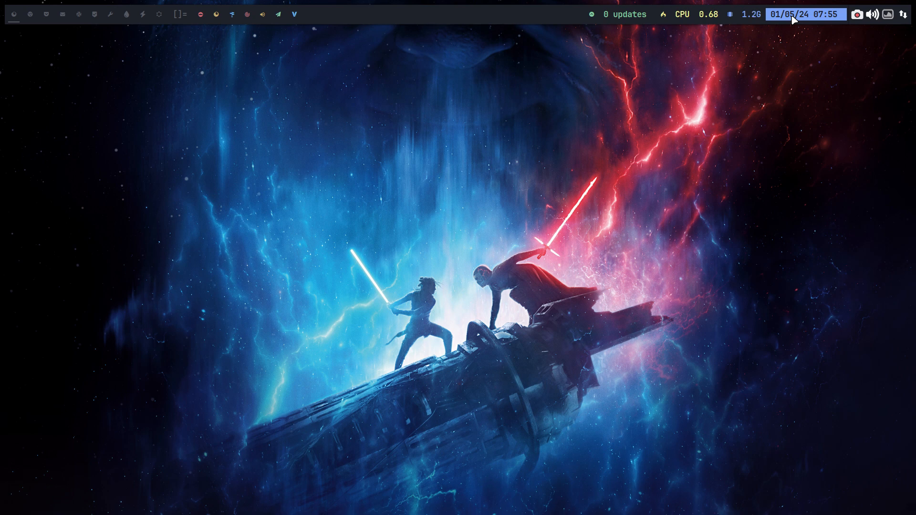
# Step: List the available desktop sessions with the xd command in a fresh terminal, and close that terminal
pyautogui.press('super+Return')
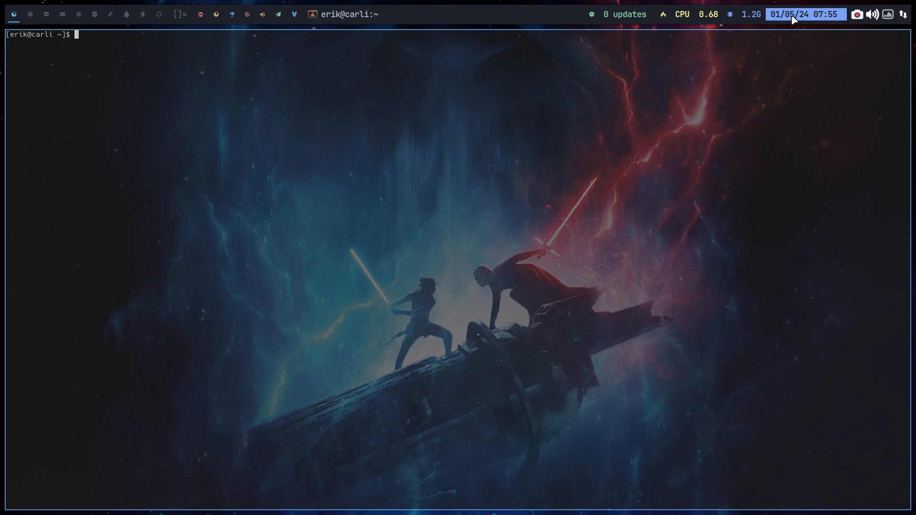
pyautogui.write('xd')
pyautogui.press('Return')
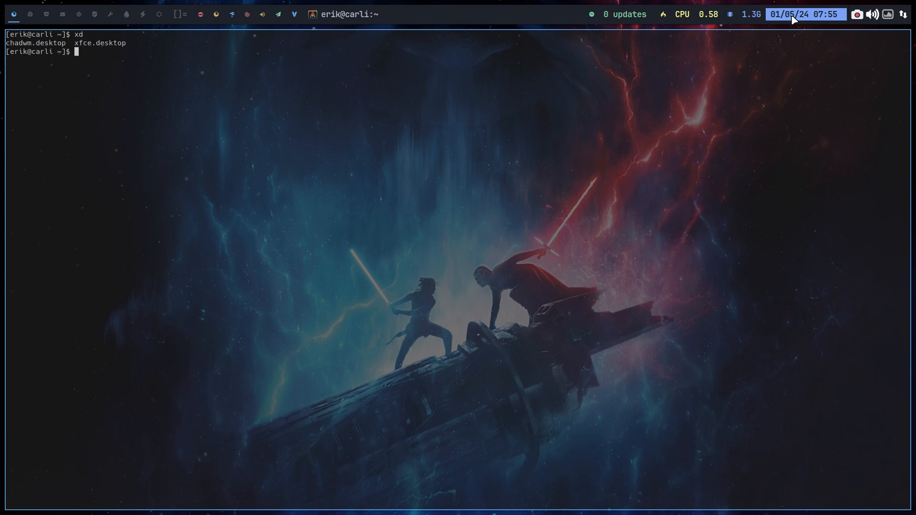
pyautogui.press('super+q')
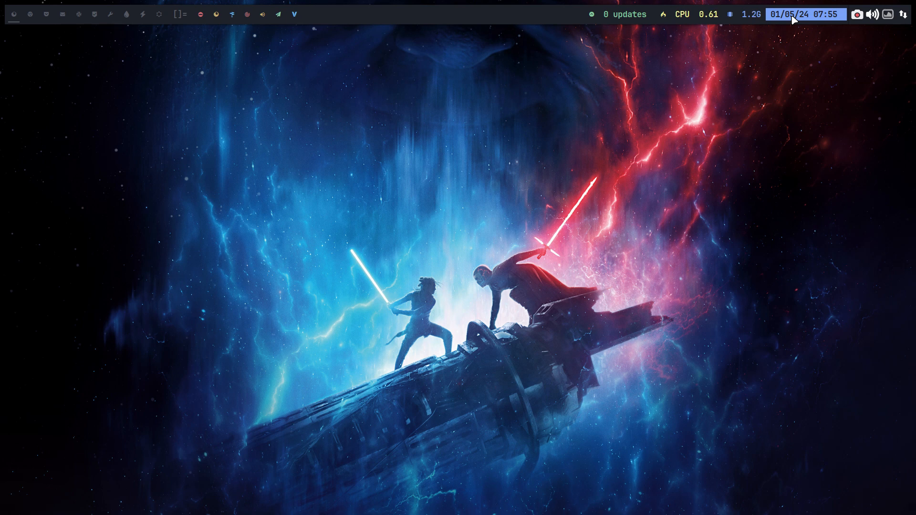
# Step: Open the /usr/share folder in the Thunar file manager
pyautogui.press('super+shift+Return')
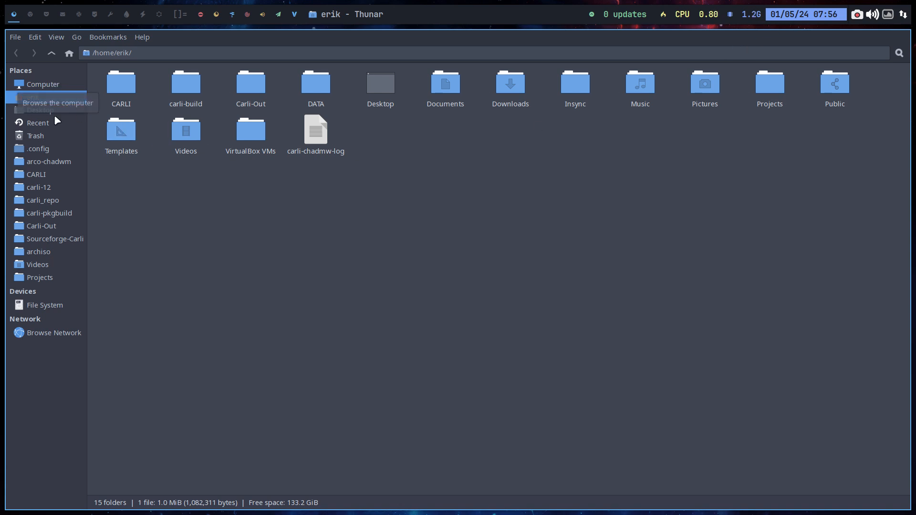
pyautogui.click(55, 305)
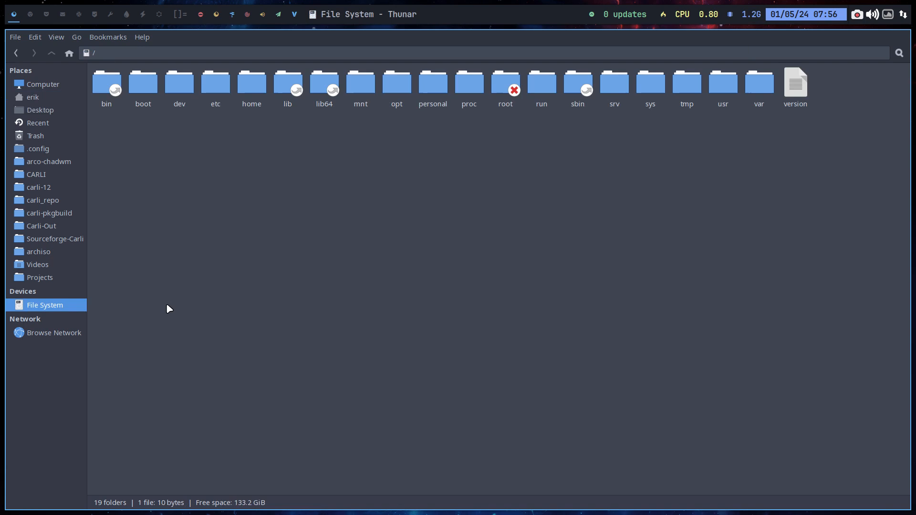
pyautogui.doubleClick(723, 84)
pyautogui.doubleClick(348, 86)
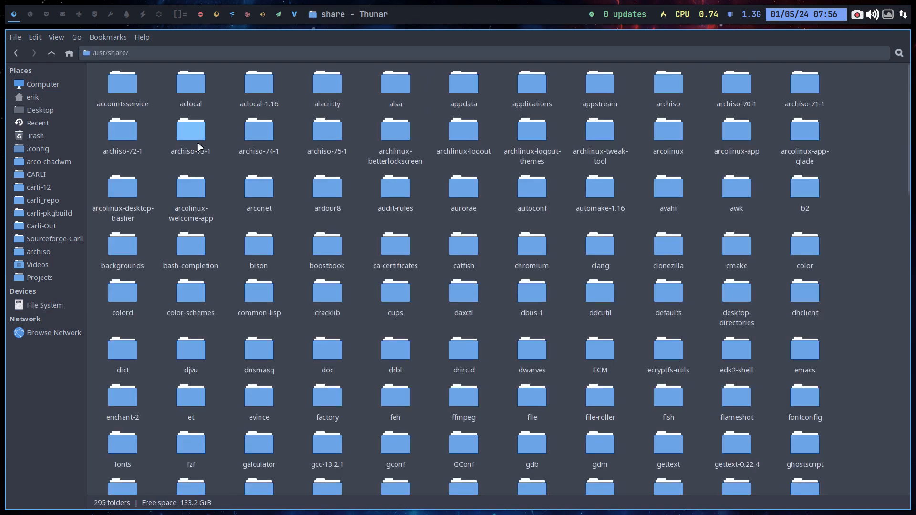
# Step: Check which versioned archiso folders exist in /usr/share alongside the main archiso folder
pyautogui.click(676, 90)
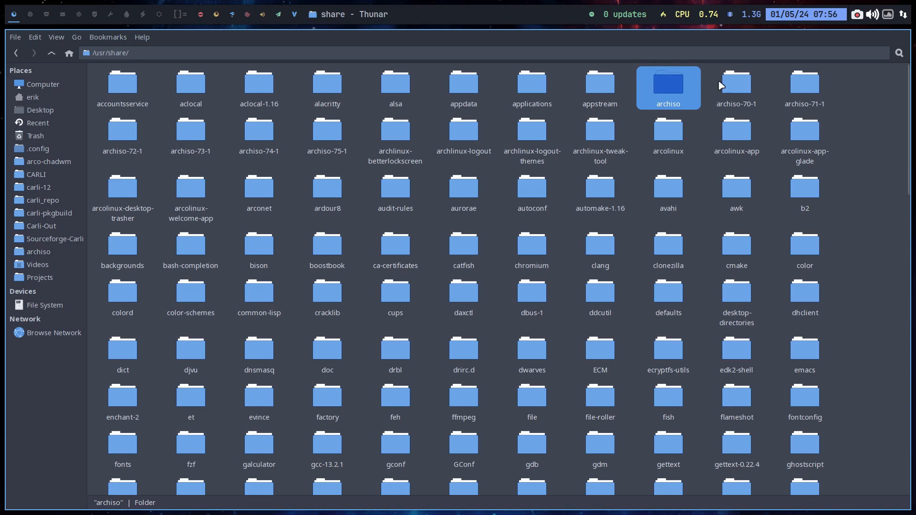
pyautogui.click(750, 91)
pyautogui.click(804, 89)
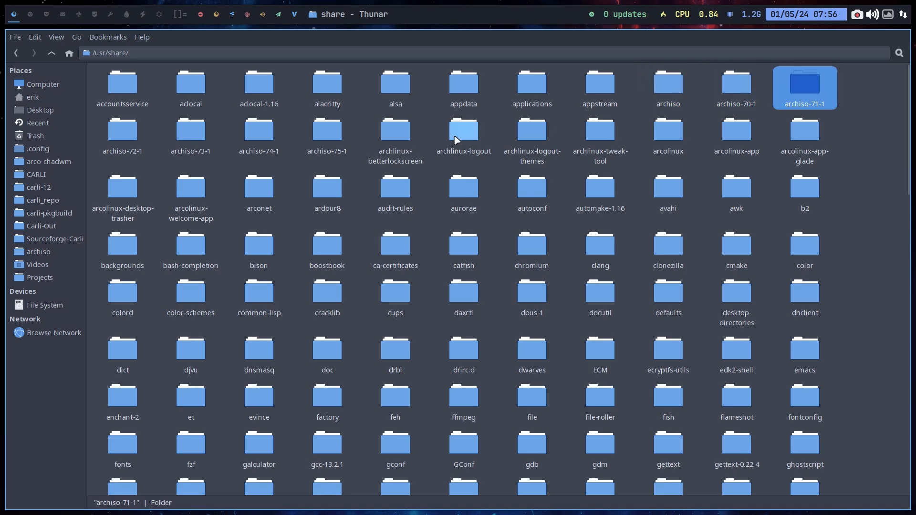
pyautogui.click(327, 131)
pyautogui.click(736, 86)
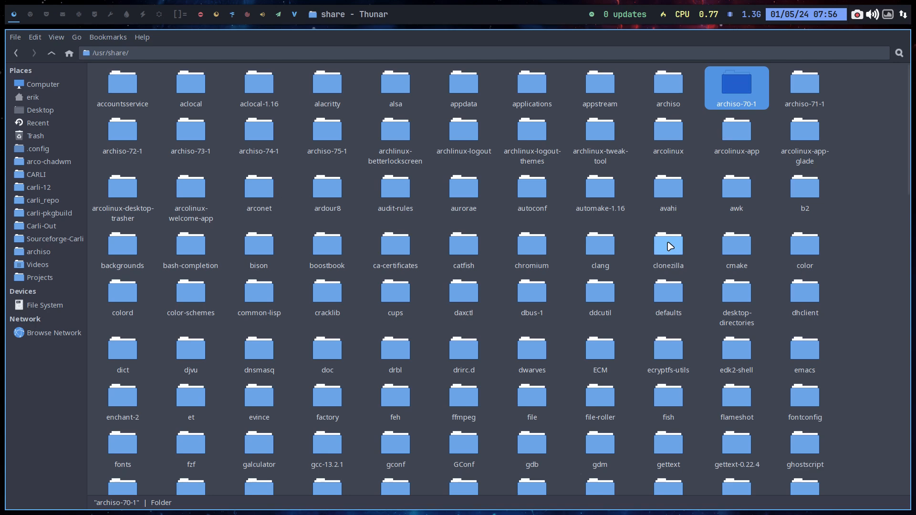
# Step: Reinstall the archiso package with sudo pacman -S archiso, supplying the sudo password, and close the terminal
pyautogui.press('super+Return')
pyautogui.write('sud')
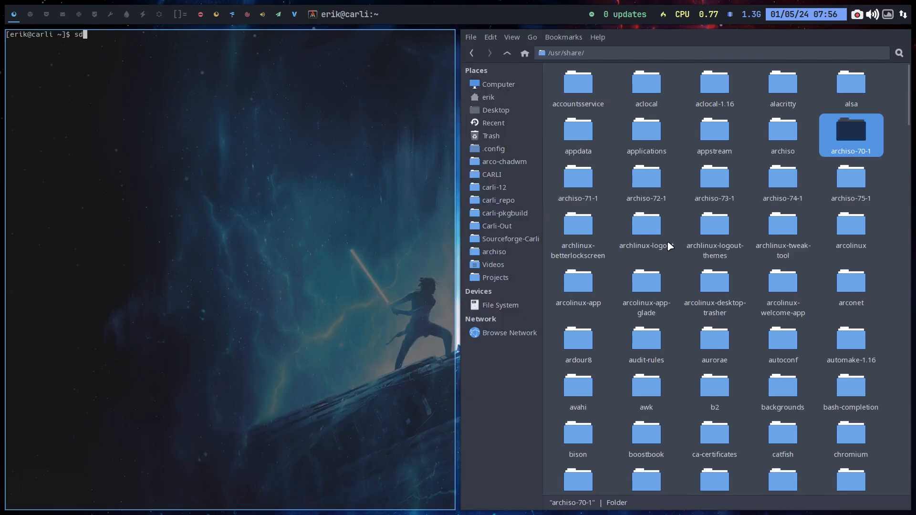
pyautogui.write('o pacman -S archiso')
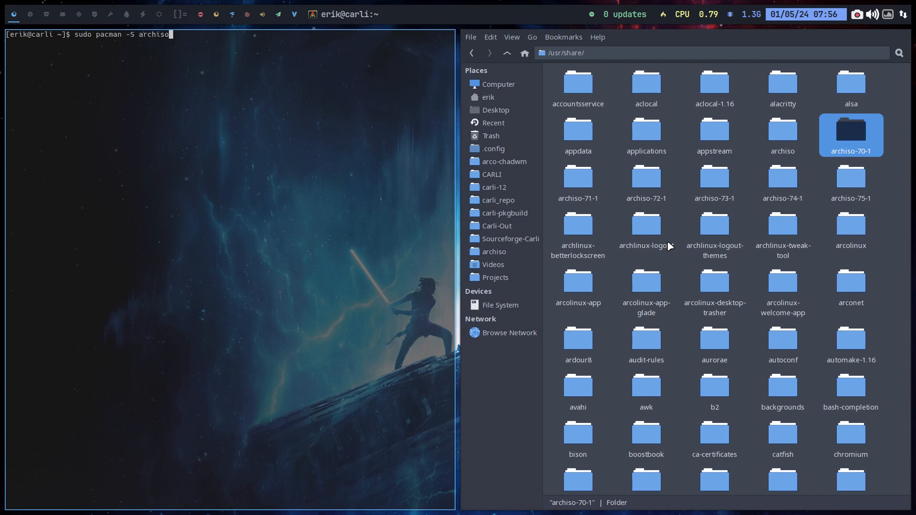
pyautogui.press('Return')
pyautogui.press('Return')
pyautogui.press('Return')
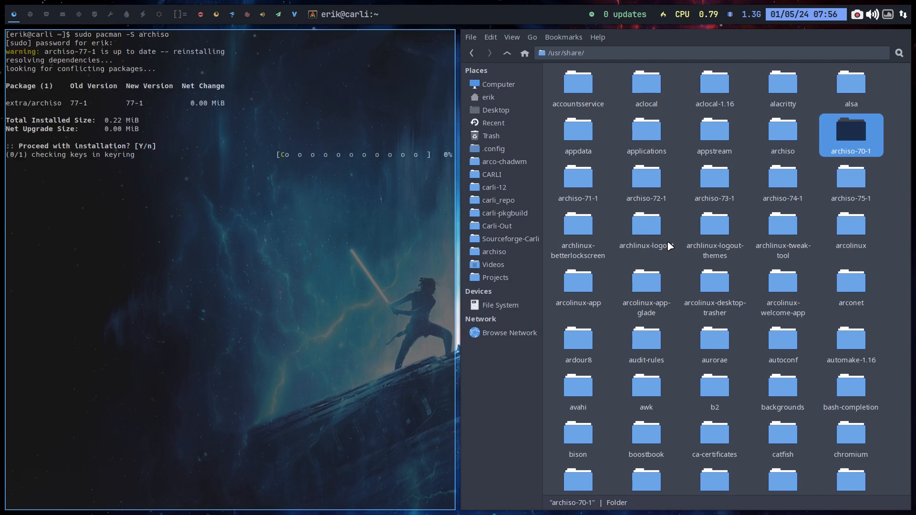
pyautogui.press('super+q')
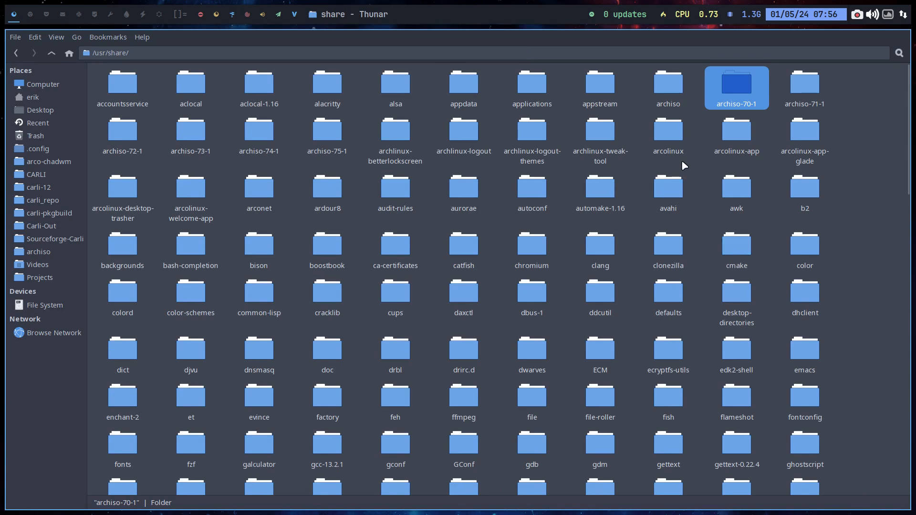
# Step: Open the /usr/share folder as root, authenticating with the account password
pyautogui.click(665, 82)
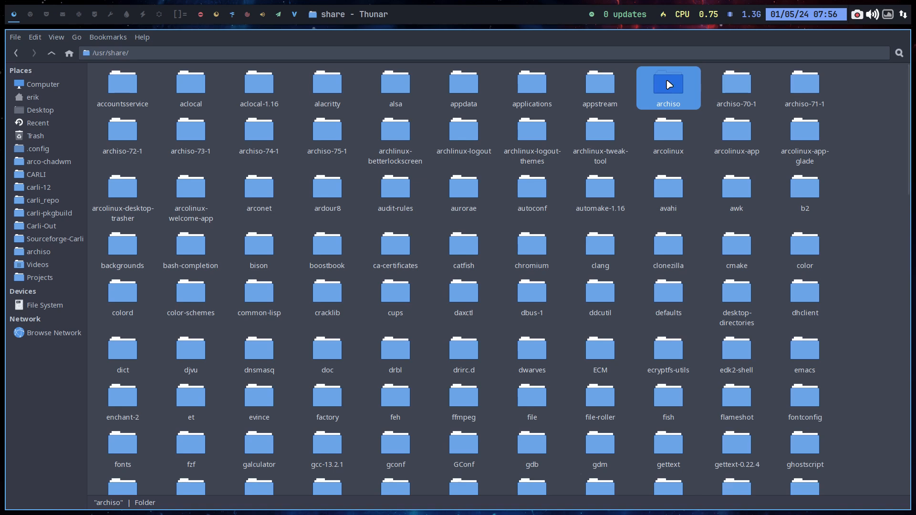
pyautogui.rightClick(627, 135)
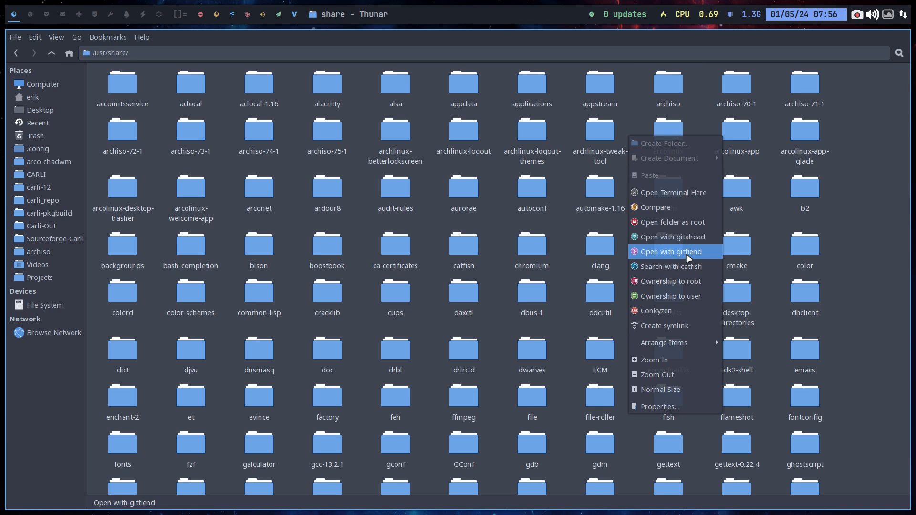
pyautogui.click(693, 222)
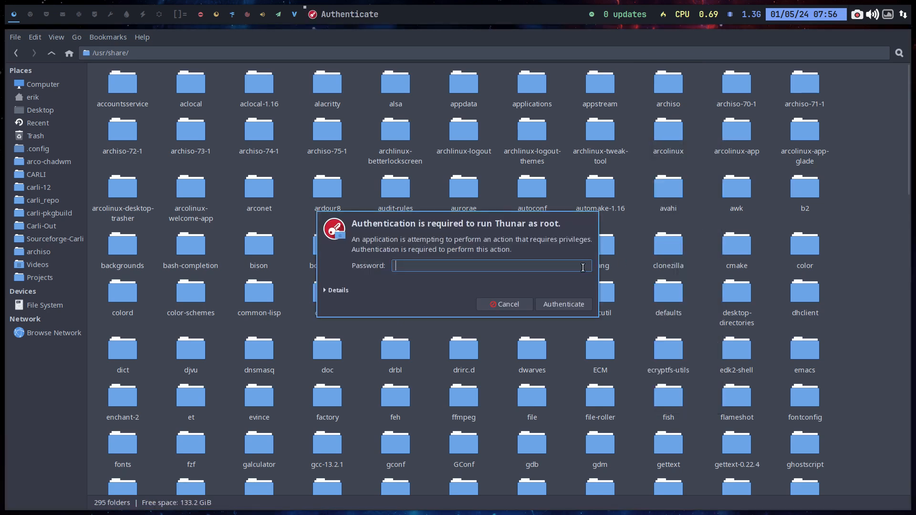
pyautogui.write('••')
pyautogui.press('Return')
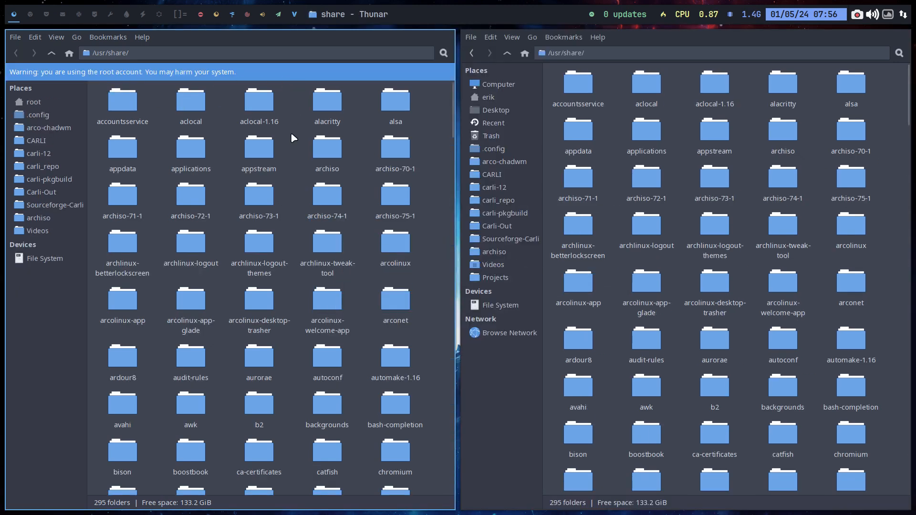
# Step: Duplicate the archiso folder inside /usr/share in the root file manager window
pyautogui.click(328, 153)
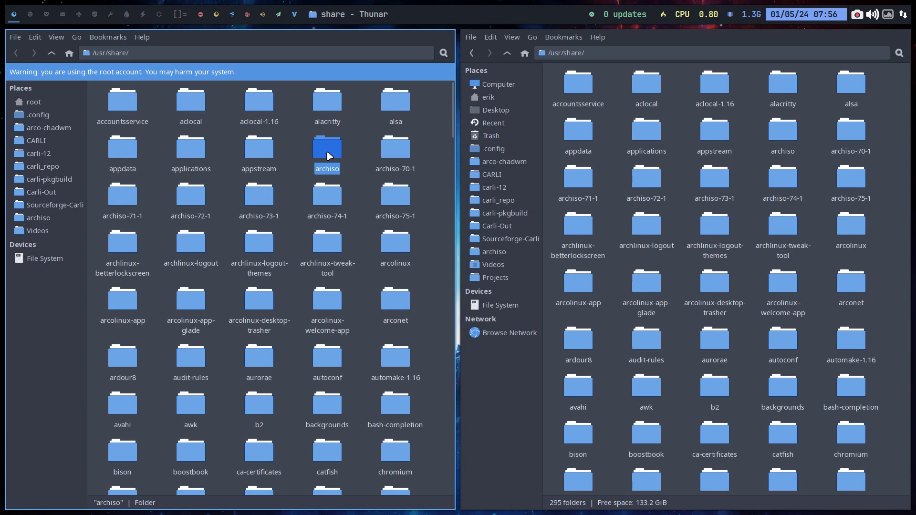
pyautogui.hotkey('ctrl', 'c')
pyautogui.hotkey('ctrl', 'v')
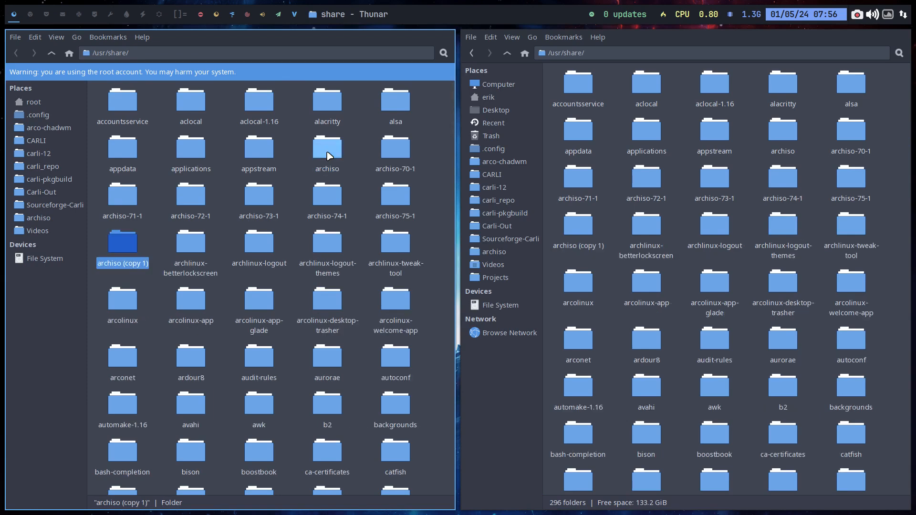
# Step: Rename the copied archiso folder as archiso-77-1 and close the root file manager window
pyautogui.press('F2')
pyautogui.press('End')
pyautogui.press('BackSpace')
pyautogui.press('BackSpace')
pyautogui.press('BackSpace')
pyautogui.press('BackSpace')
pyautogui.press('BackSpace')
pyautogui.press('BackSpace')
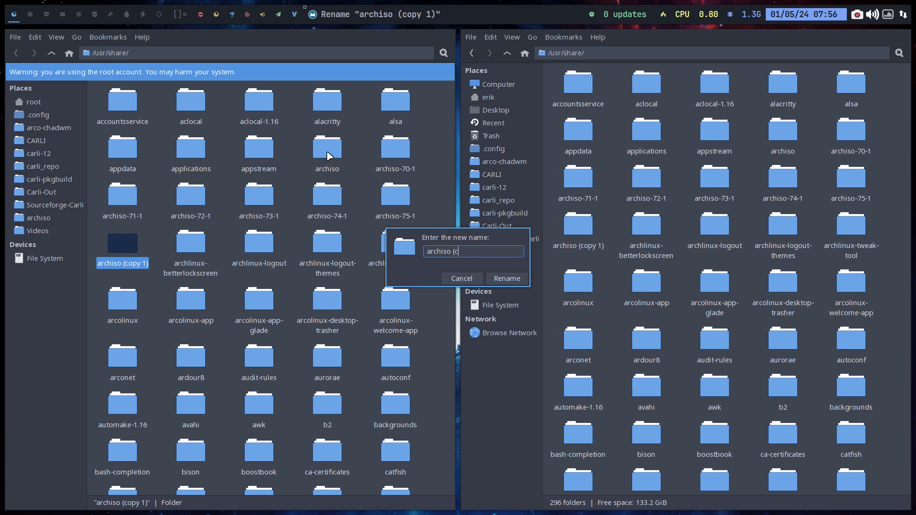
pyautogui.press('BackSpace')
pyautogui.press('BackSpace')
pyautogui.press('BackSpace')
pyautogui.write('-77-1')
pyautogui.press('Return')
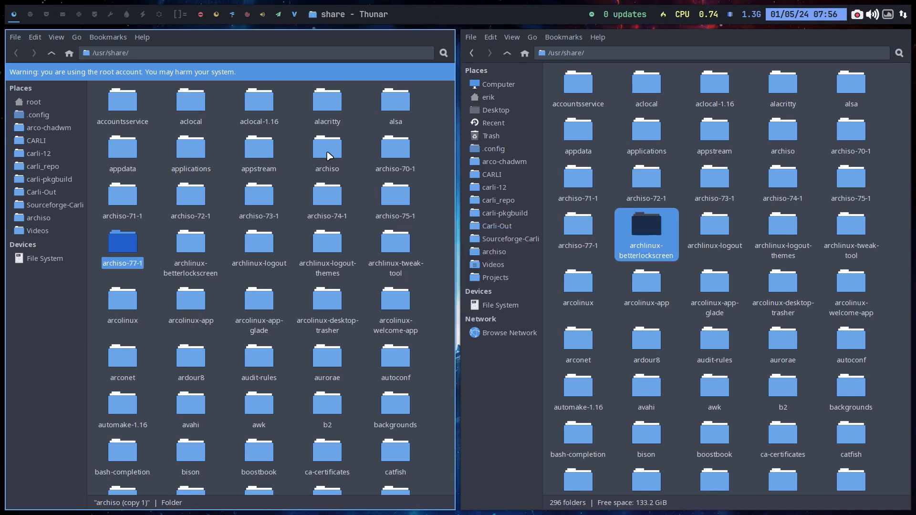
pyautogui.click(332, 177)
pyautogui.press('super+q')
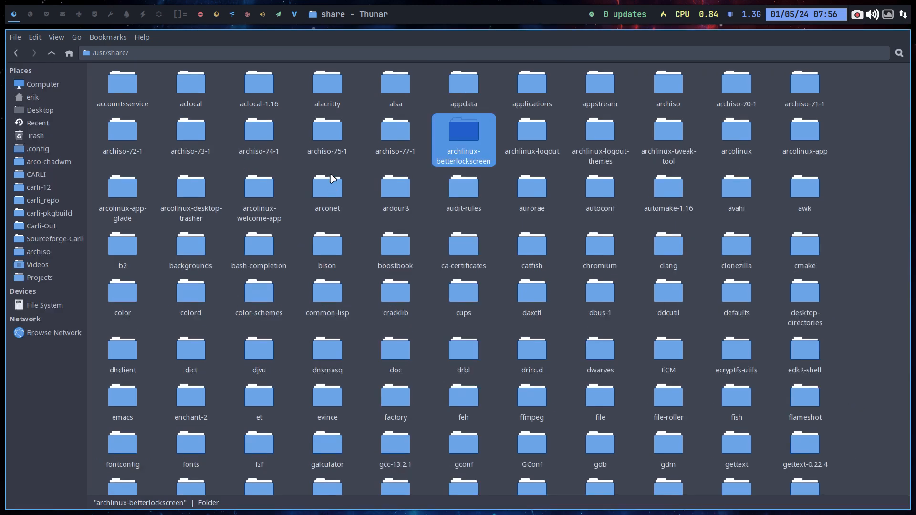
# Step: Compare the archiso-75-1 and archiso-77-1 folders in Meld
pyautogui.click(372, 139)
pyautogui.keyDown('ctrl'); pyautogui.click(327, 138); pyautogui.keyUp('ctrl')
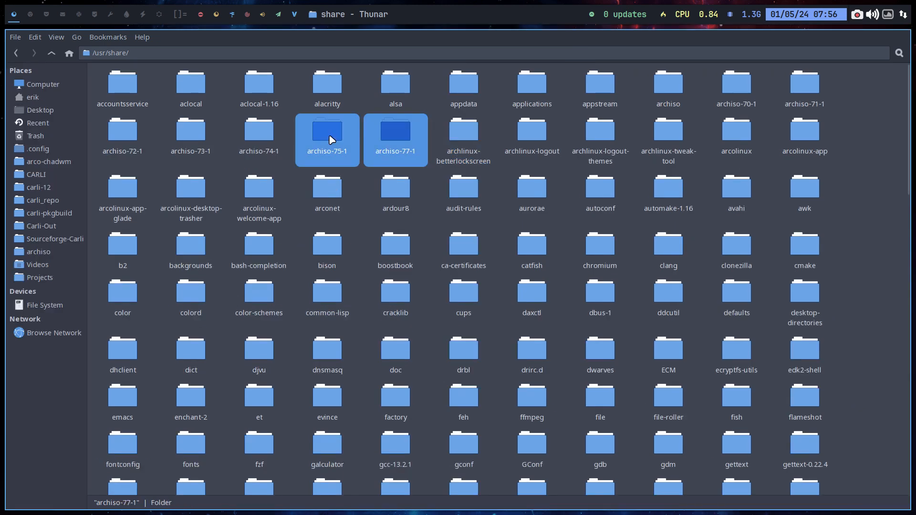
pyautogui.rightClick(328, 138)
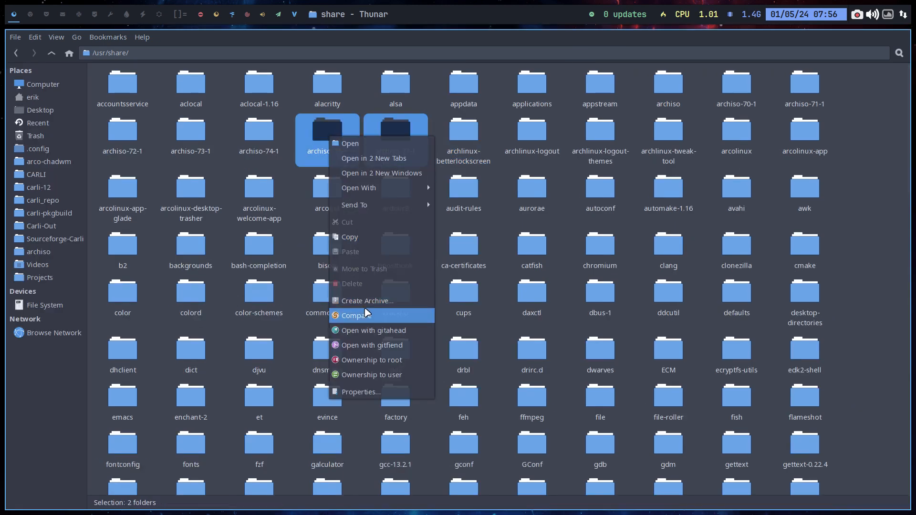
pyautogui.click(374, 315)
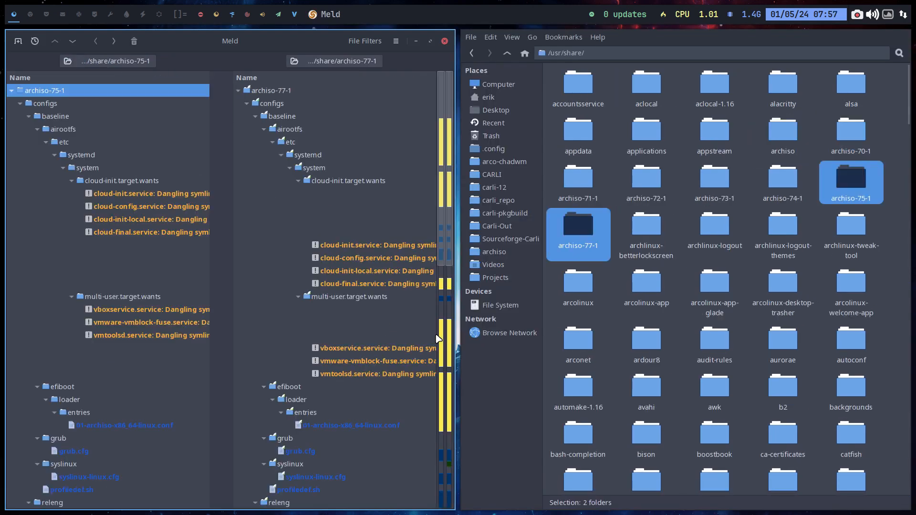
# Step: Examine the differences in the baseline efiboot entry 01-archiso-x86_64-linux.conf, and return to the folder comparison to look over the releng entries
pyautogui.scroll(-5, 326, 248)
pyautogui.scroll(-2, 326, 248)
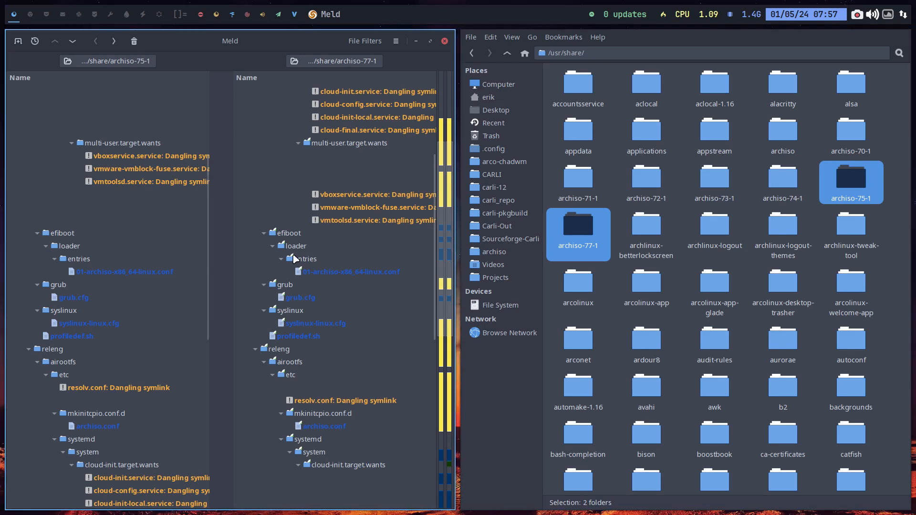
pyautogui.doubleClick(312, 273)
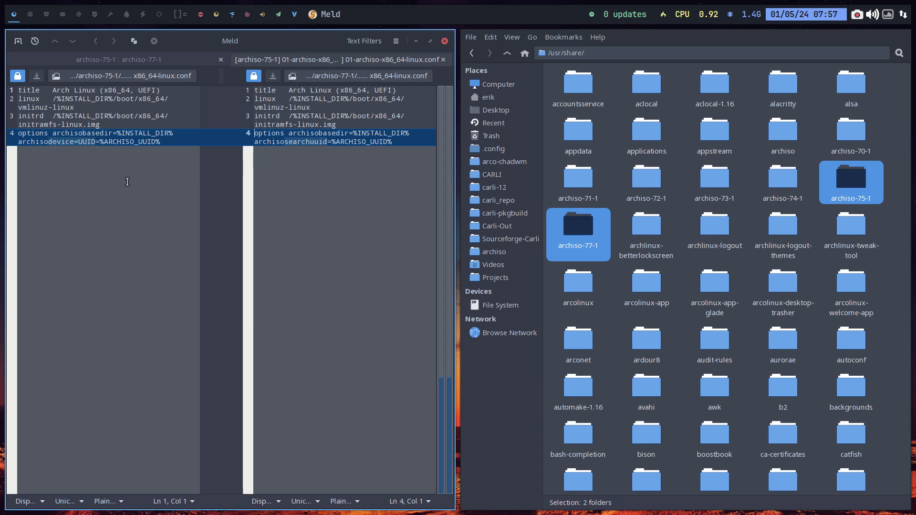
pyautogui.click(443, 59)
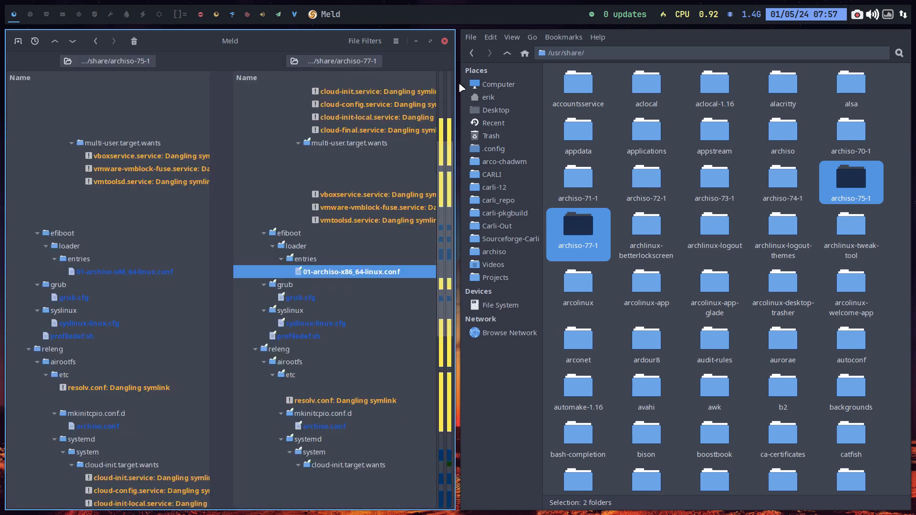
pyautogui.scroll(-9, 345, 222)
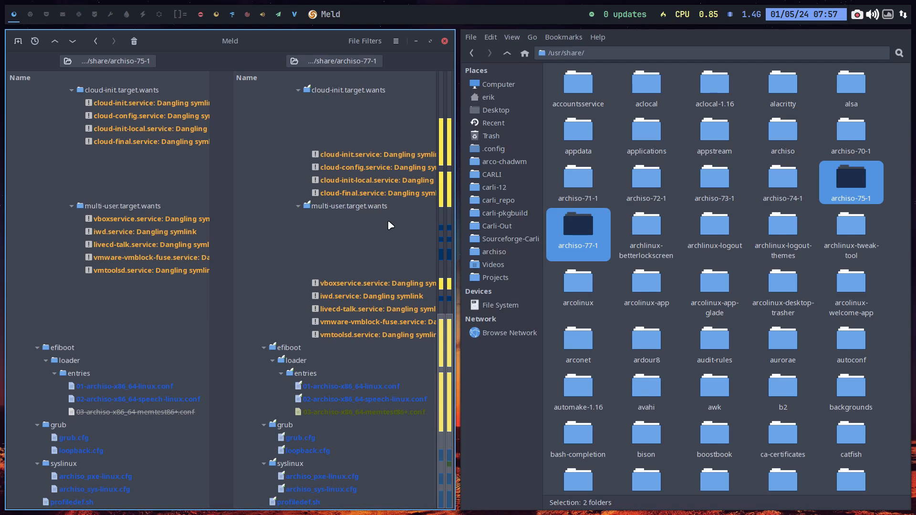
# Step: Copy archiso-77-1 from /usr/share to the Desktop, deleting the old archiso folder there
pyautogui.click(559, 220)
pyautogui.click(574, 224)
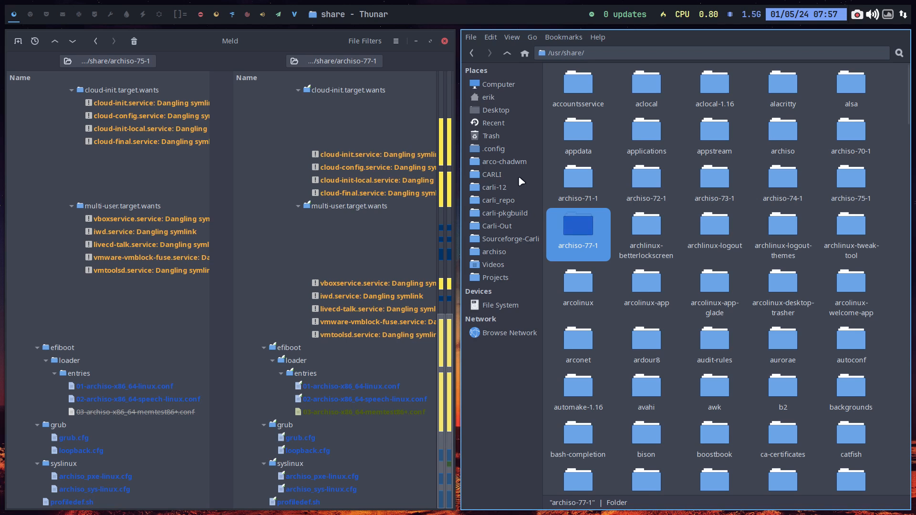
pyautogui.click(496, 110)
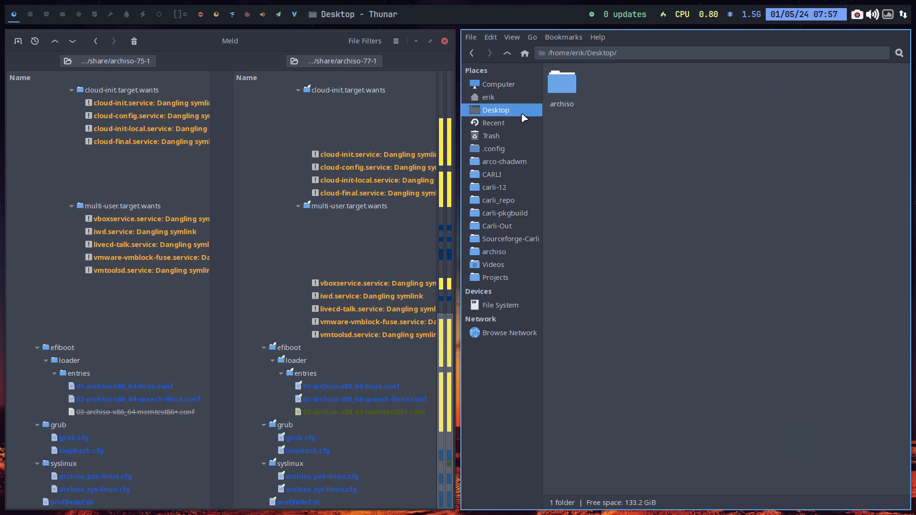
pyautogui.click(565, 103)
pyautogui.press('Delete')
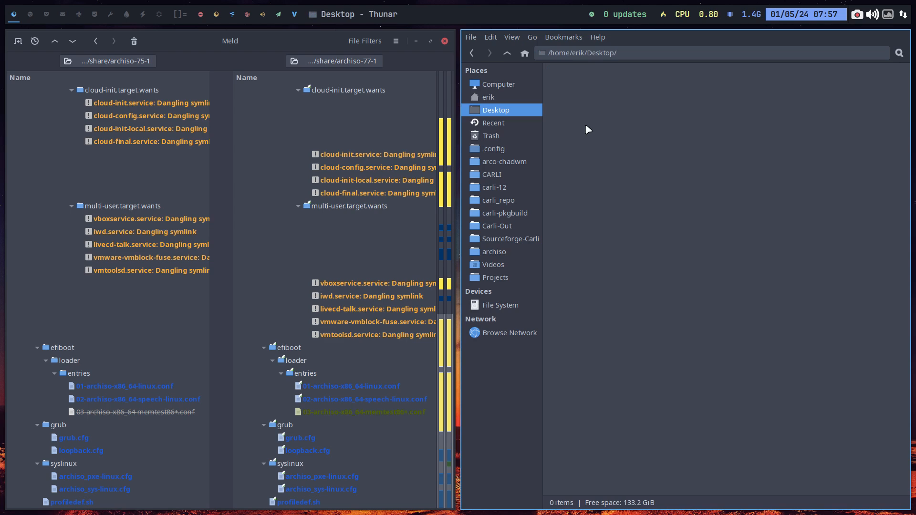
pyautogui.hotkey('ctrl', 'z')
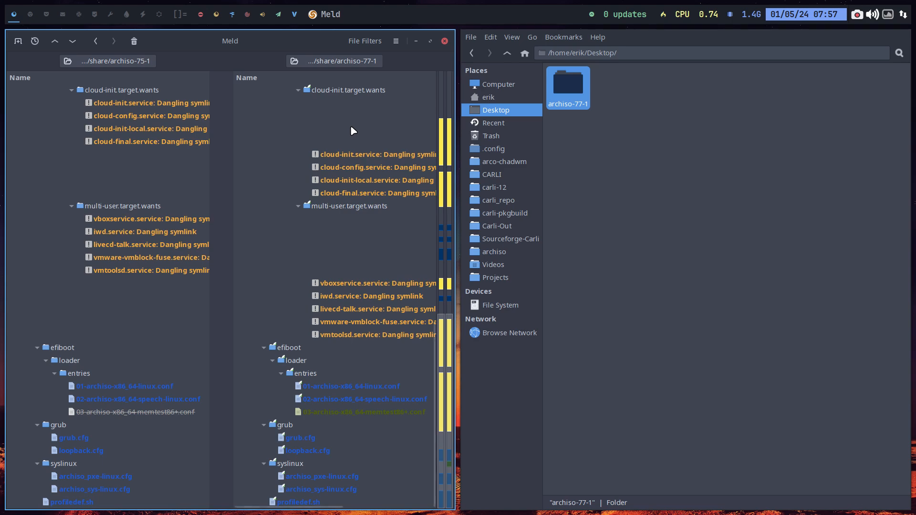
# Step: Close the current comparison and start a new Meld folder comparison with the Desktop's archiso-77-1/configs/releng as the first folder
pyautogui.press('super+q')
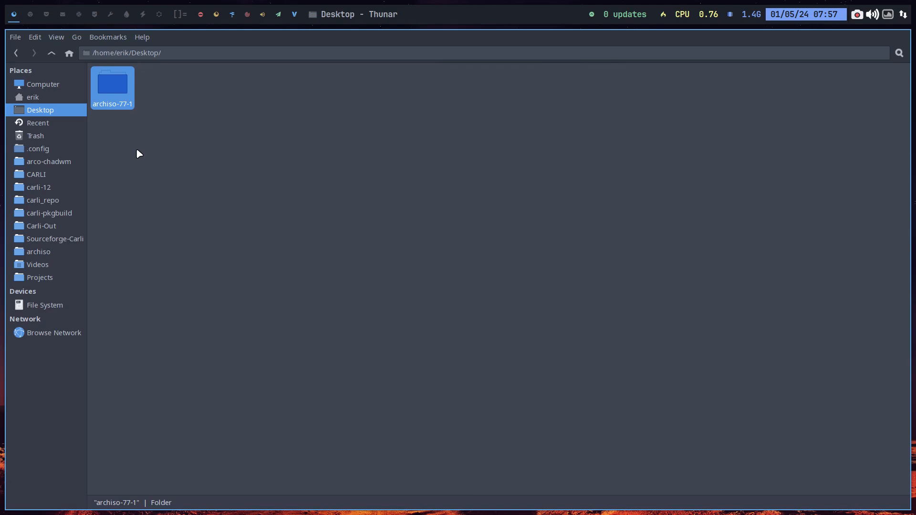
pyautogui.click(228, 198)
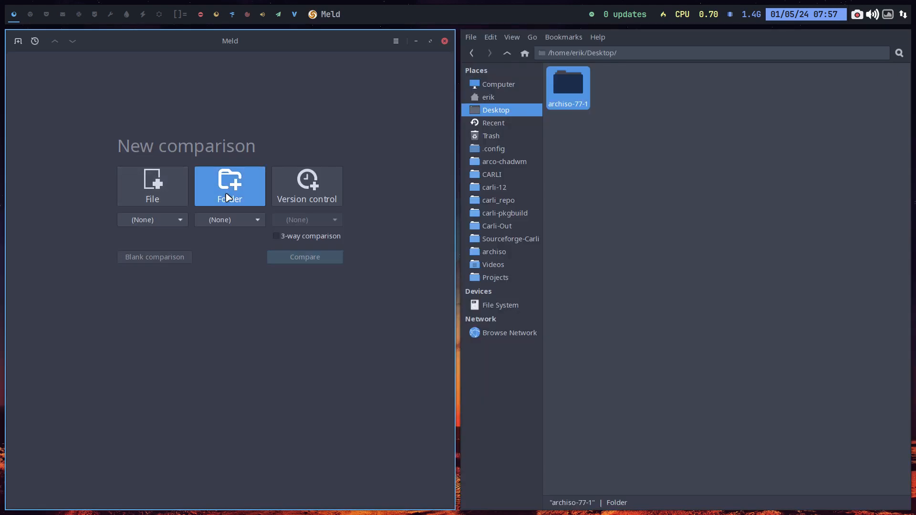
pyautogui.doubleClick(575, 91)
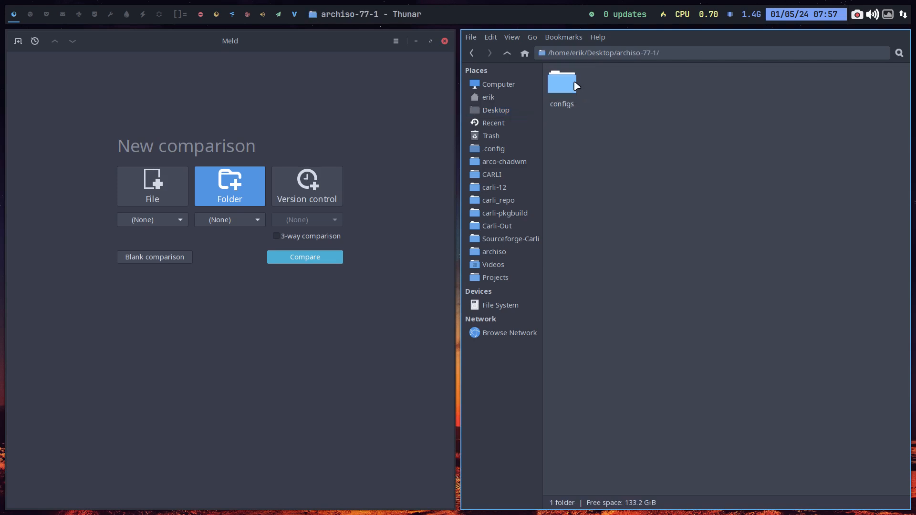
pyautogui.doubleClick(576, 85)
pyautogui.doubleClick(596, 85)
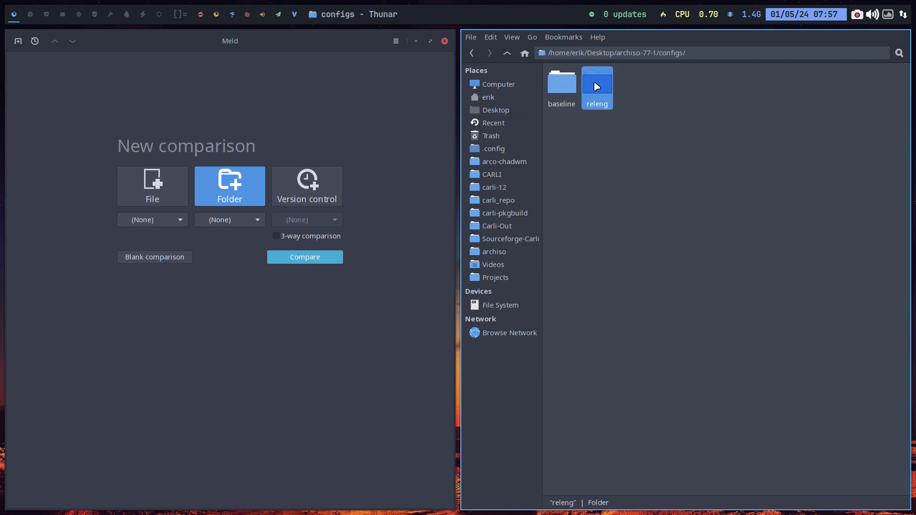
pyautogui.click(507, 53)
pyautogui.moveTo(597, 86); pyautogui.dragTo(145, 218)
# Step: Set CARLI/carli-12/archiso as the second folder, run the comparison, and close the file manager
pyautogui.click(508, 175)
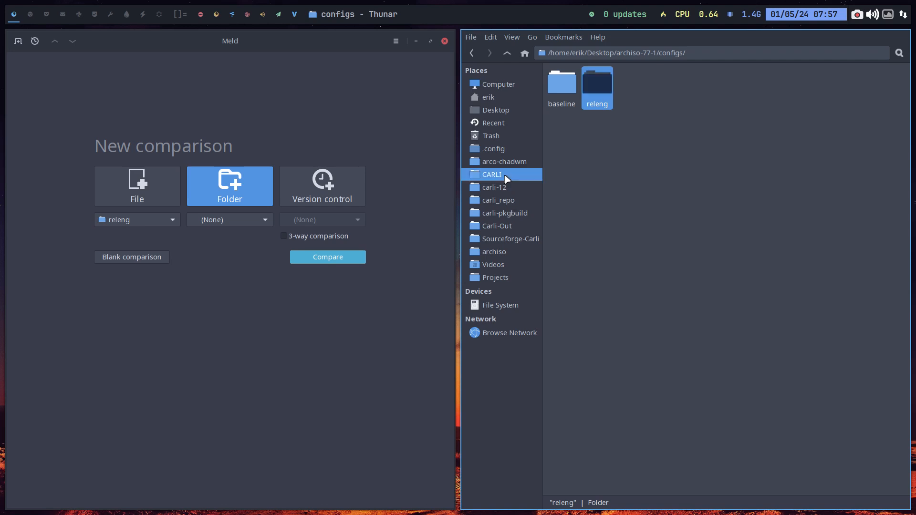
pyautogui.doubleClick(645, 180)
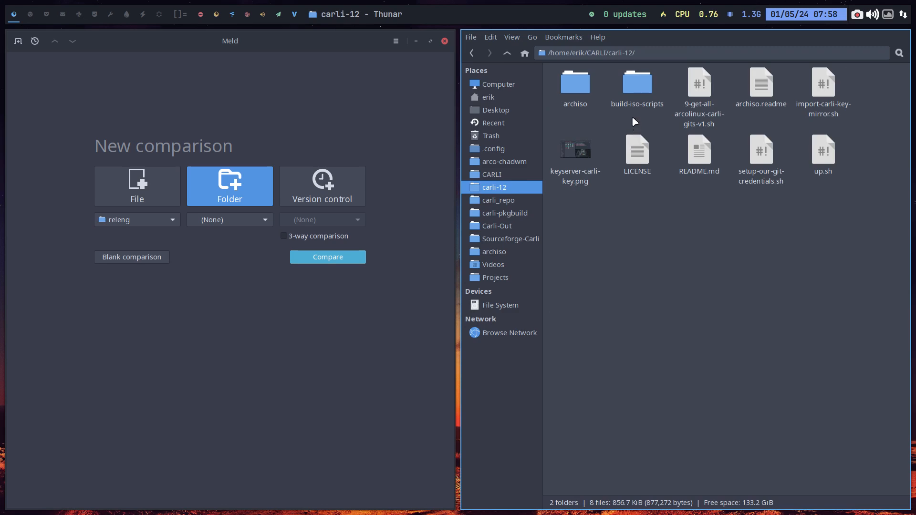
pyautogui.doubleClick(575, 102)
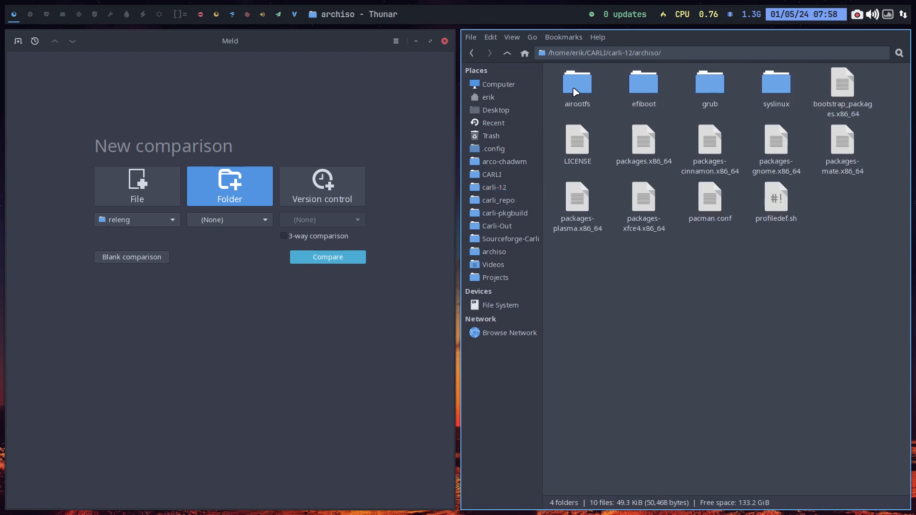
pyautogui.click(508, 53)
pyautogui.moveTo(575, 91); pyautogui.dragTo(236, 220)
pyautogui.click(322, 260)
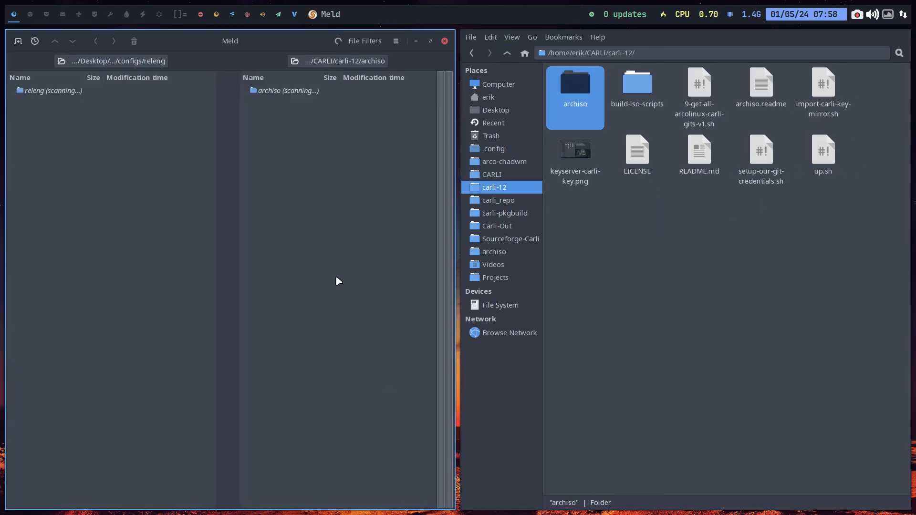
pyautogui.click(710, 316)
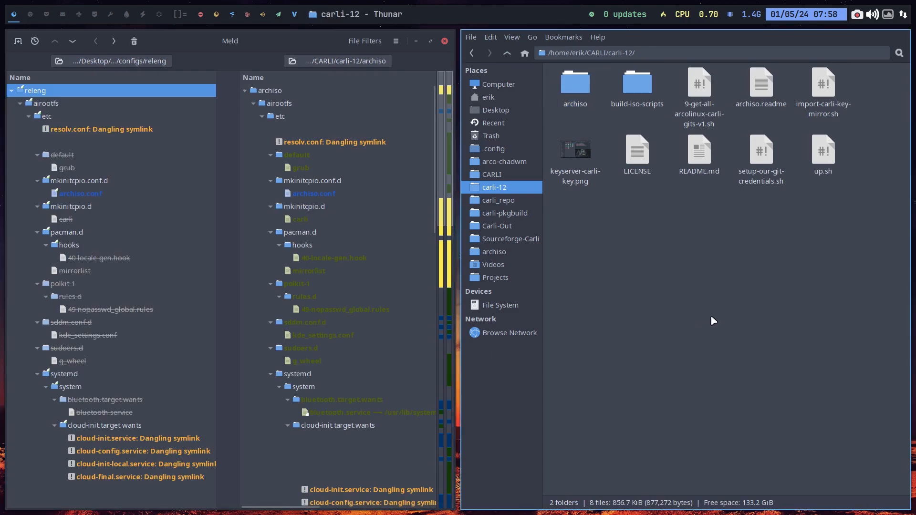
pyautogui.press('super+q')
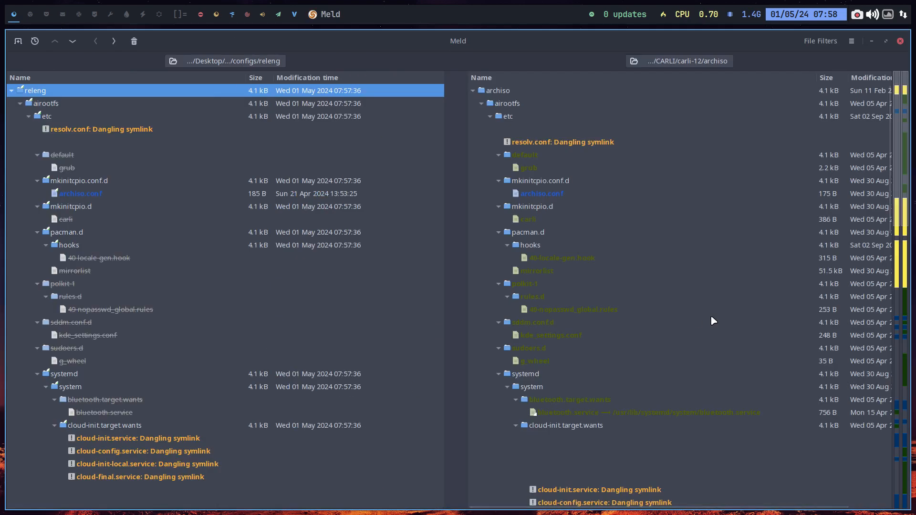
# Step: Uncomment GRUB_DISABLE_SUBMENU=y in carli-12's airootfs/etc/default/grub file, and save it while closing the file comparison
pyautogui.click(114, 131)
pyautogui.click(522, 142)
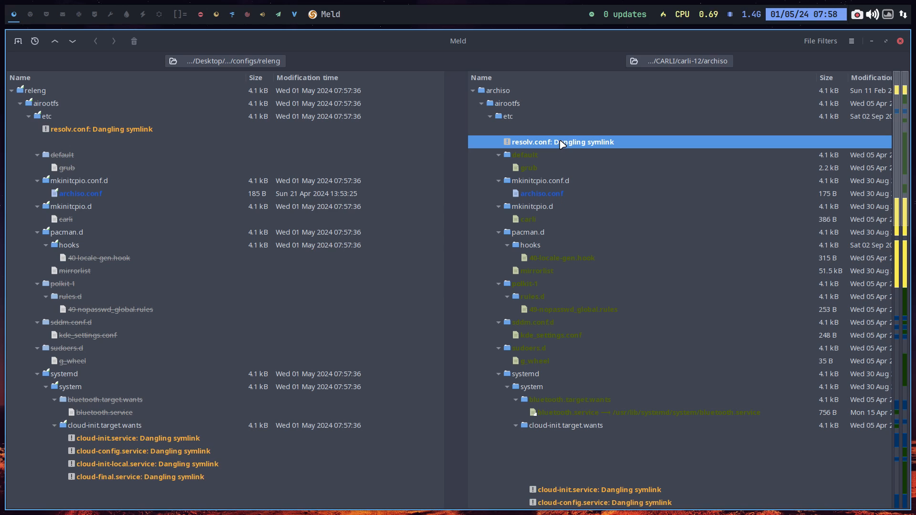
pyautogui.click(536, 158)
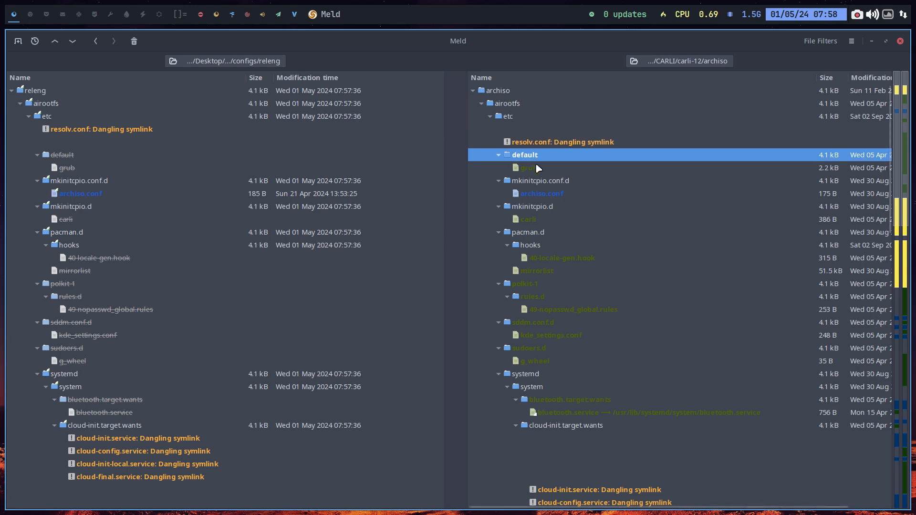
pyautogui.doubleClick(537, 167)
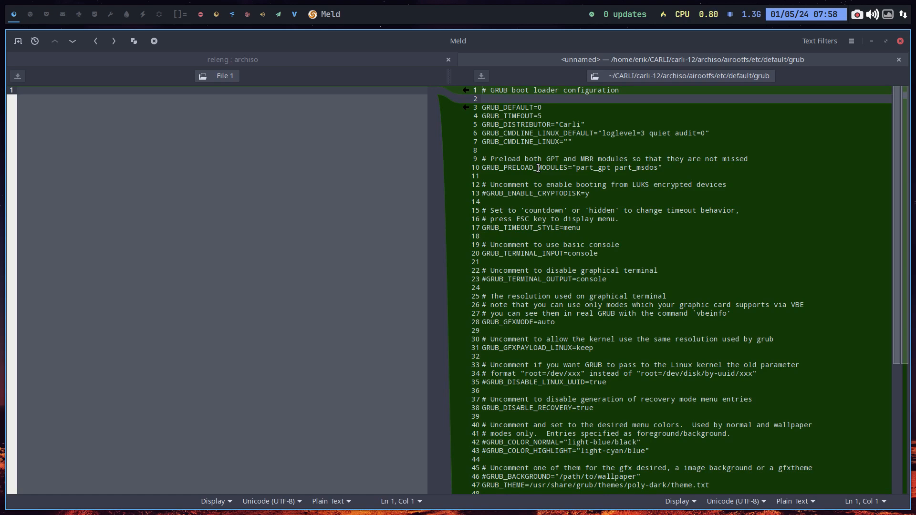
pyautogui.scroll(-5, 538, 168)
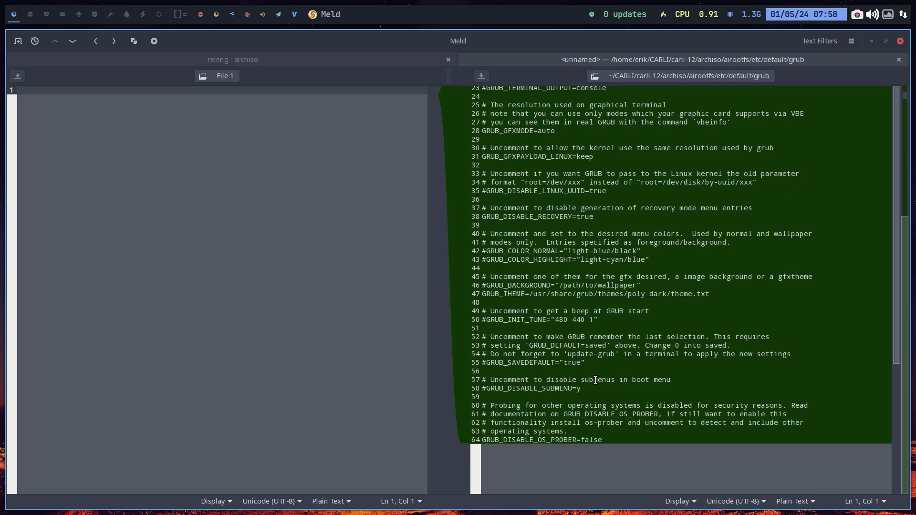
pyautogui.click(486, 389)
pyautogui.press('BackSpace')
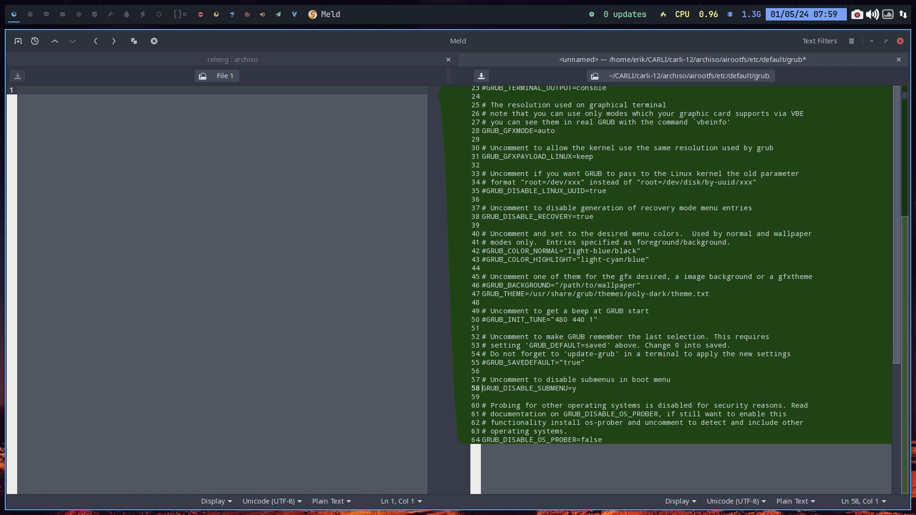
pyautogui.click(898, 64)
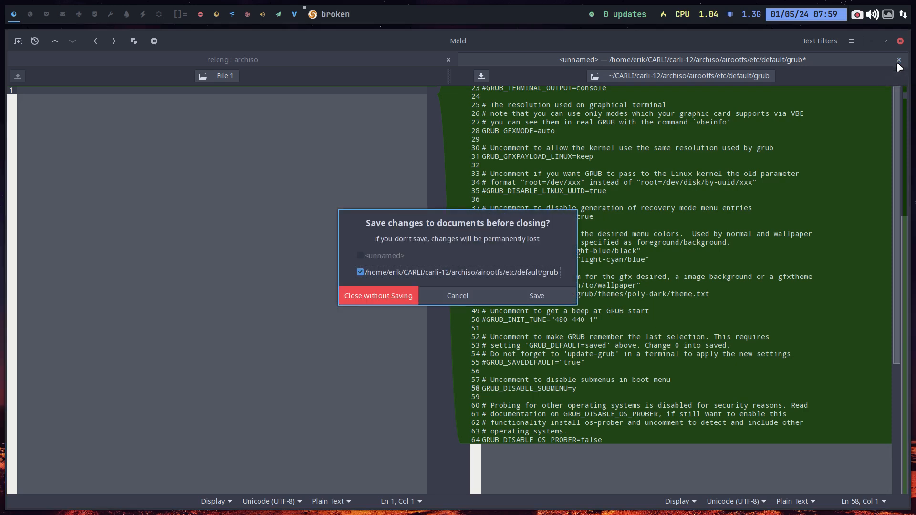
pyautogui.click(542, 299)
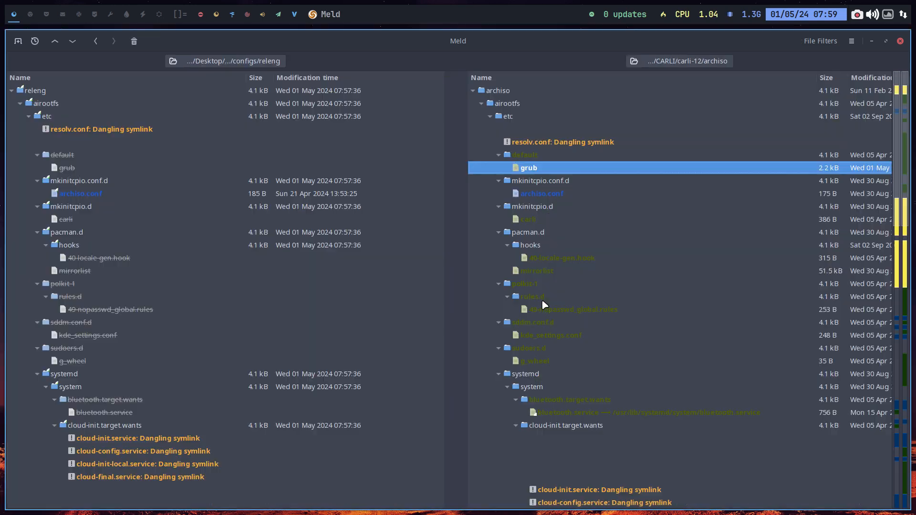
# Step: Add the microcode hook between udev and modconf in carli-12's mkinitcpio.conf.d/archiso.conf, and save the file while closing it
pyautogui.click(547, 195)
pyautogui.doubleClick(547, 196)
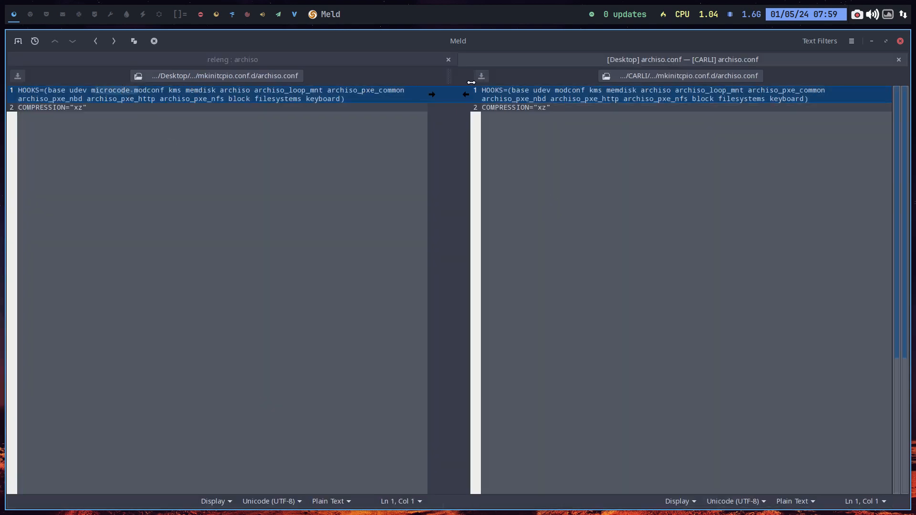
pyautogui.click(552, 90)
pyautogui.write('microc')
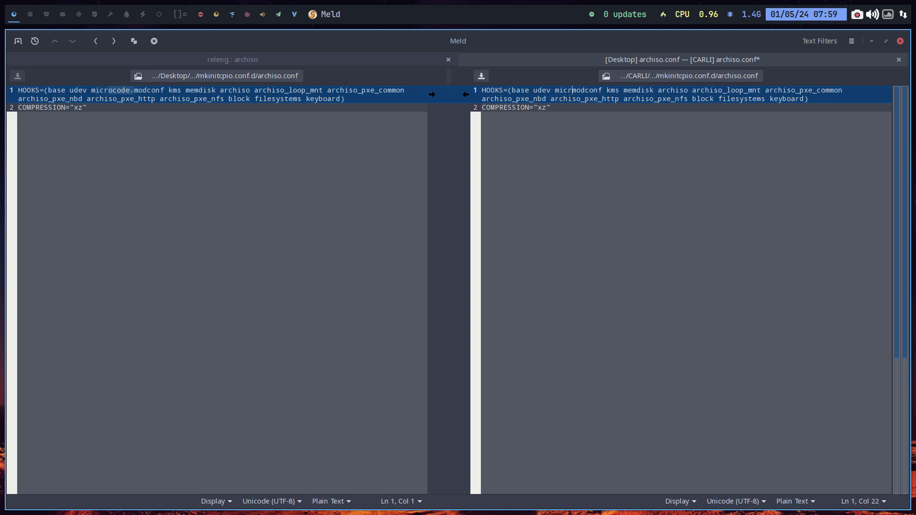
pyautogui.write('ode')
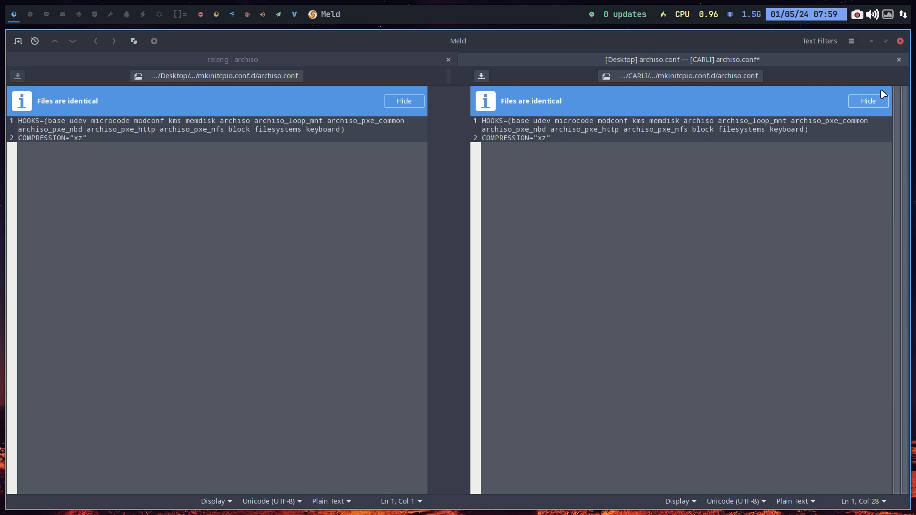
pyautogui.click(899, 60)
pyautogui.click(573, 295)
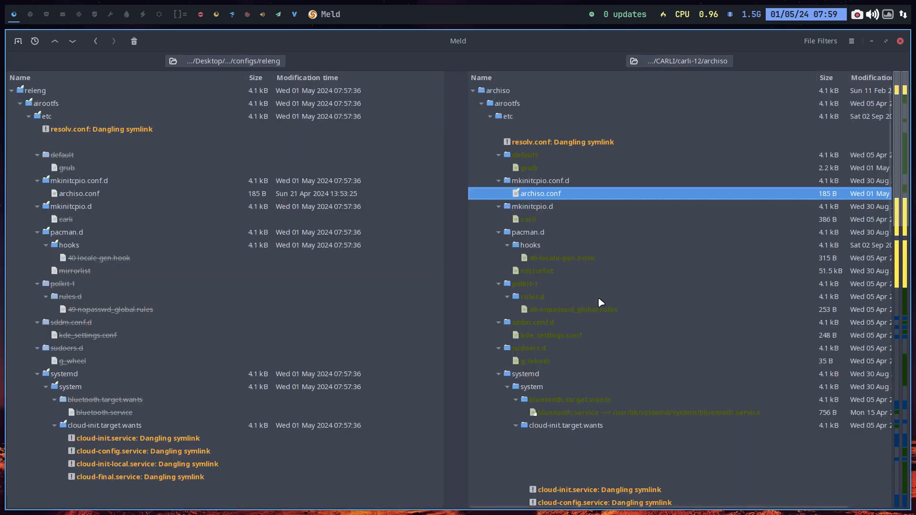
# Step: Open carli-12's mkinitcpio.d/carli preset and remove the blank lines before and after the PRESETS line
pyautogui.click(539, 222)
pyautogui.doubleClick(540, 225)
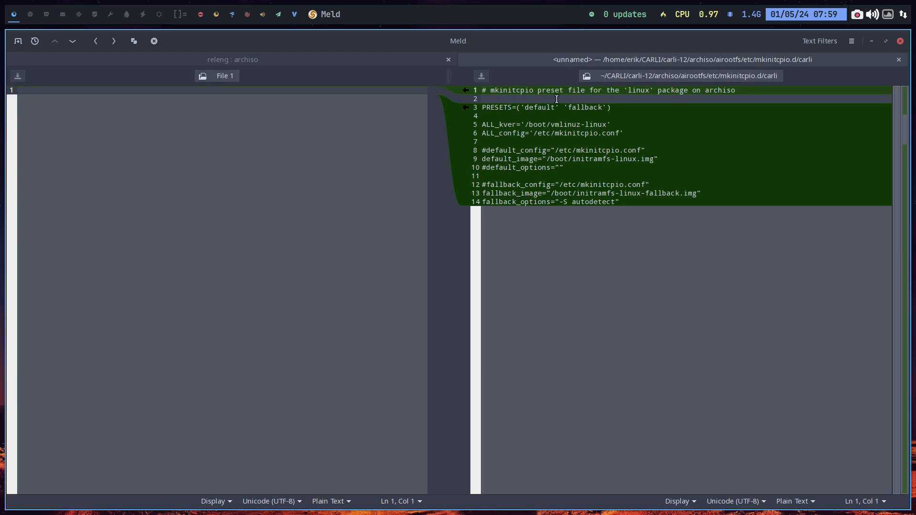
pyautogui.click(516, 98)
pyautogui.press('Delete')
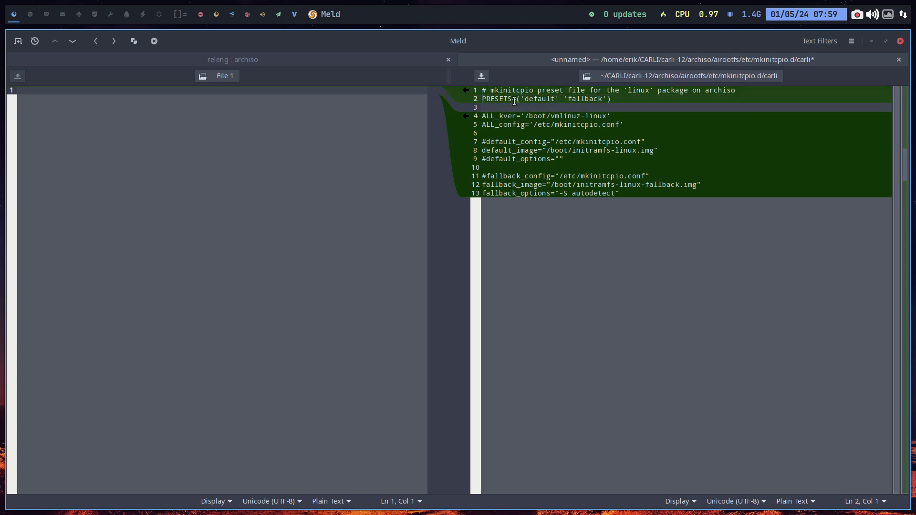
pyautogui.press('Down')
pyautogui.press('Delete')
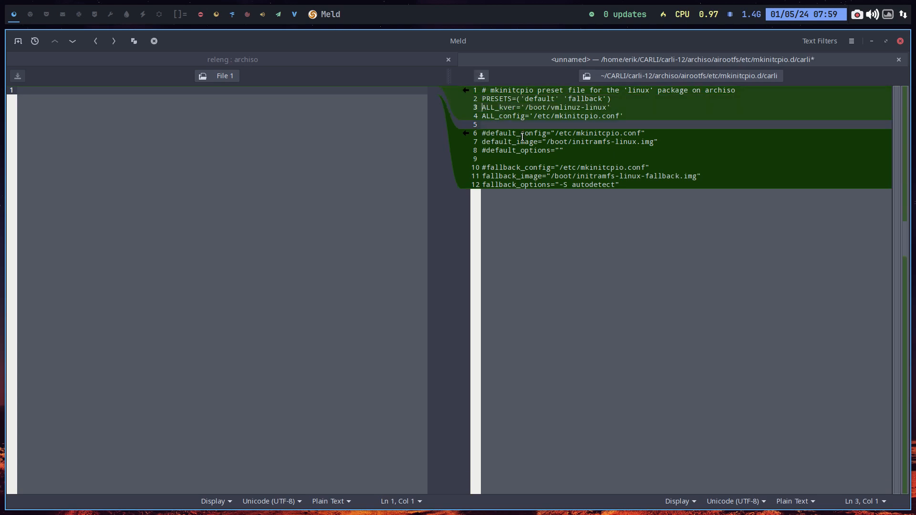
# Step: Delete the commented default_config and fallback_config entries in the carli preset, and remove the blank lines above default_image
pyautogui.moveTo(663, 134); pyautogui.dragTo(466, 135)
pyautogui.press('Delete')
pyautogui.moveTo(655, 166); pyautogui.dragTo(482, 167)
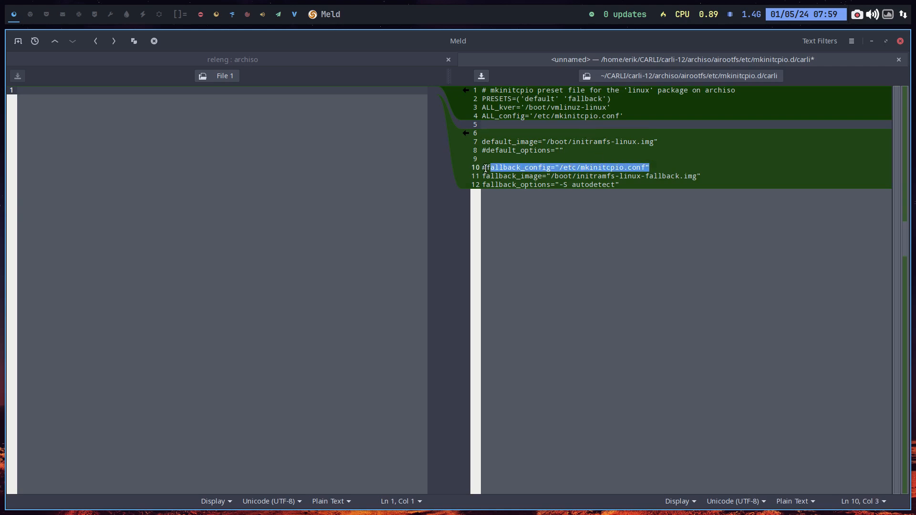
pyautogui.press('Delete')
pyautogui.press('Up')
pyautogui.press('Up')
pyautogui.press('Up')
pyautogui.press('Up')
pyautogui.press('BackSpace')
pyautogui.press('Delete')
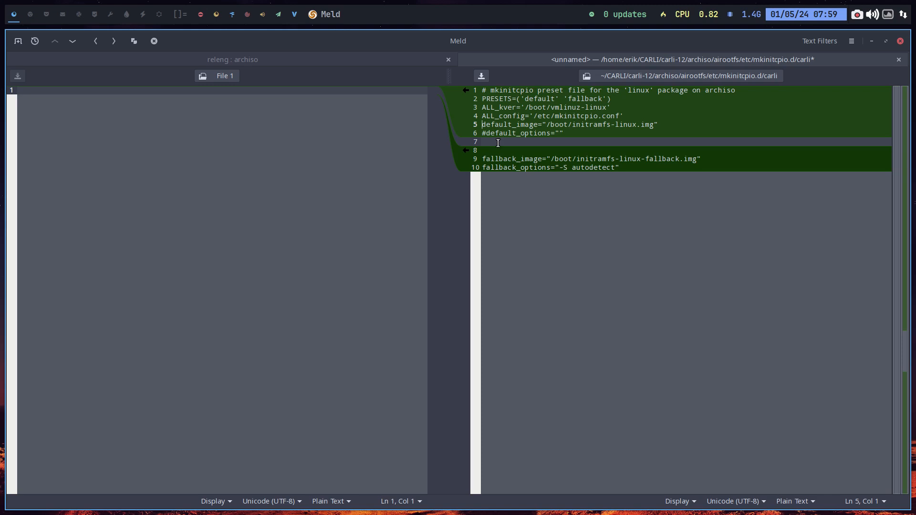
# Step: Delete the commented default_options line and the remaining blank lines in the carli preset, and save the file while closing it
pyautogui.moveTo(576, 136); pyautogui.dragTo(479, 134)
pyautogui.press('Delete')
pyautogui.press('Delete')
pyautogui.press('Delete')
pyautogui.hotkey('ctrl', 'a')
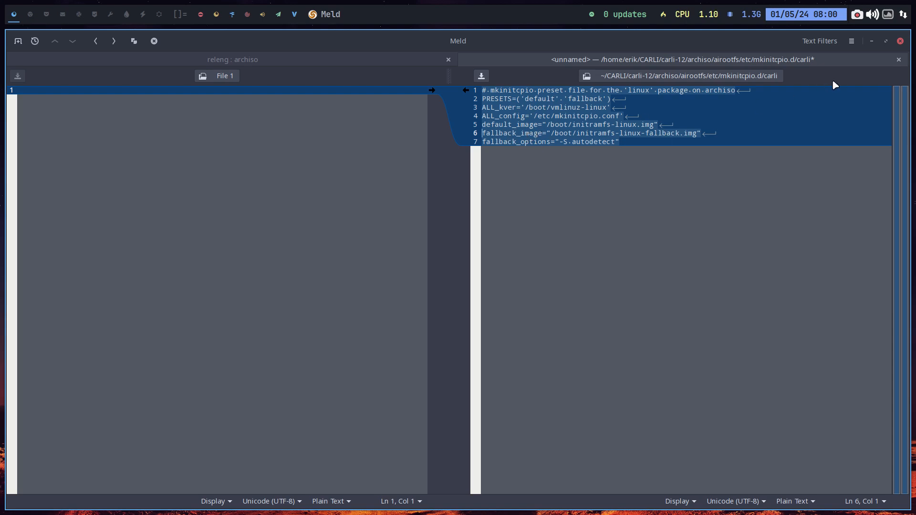
pyautogui.click(899, 61)
pyautogui.click(548, 296)
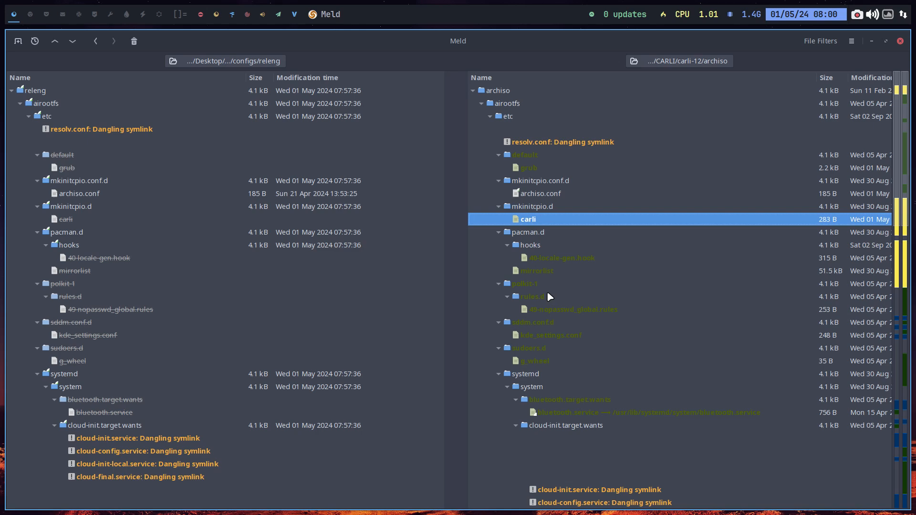
# Step: Check the 40-locale-gen.hook entry on both sides and show the full path of the compared releng folder
pyautogui.click(559, 260)
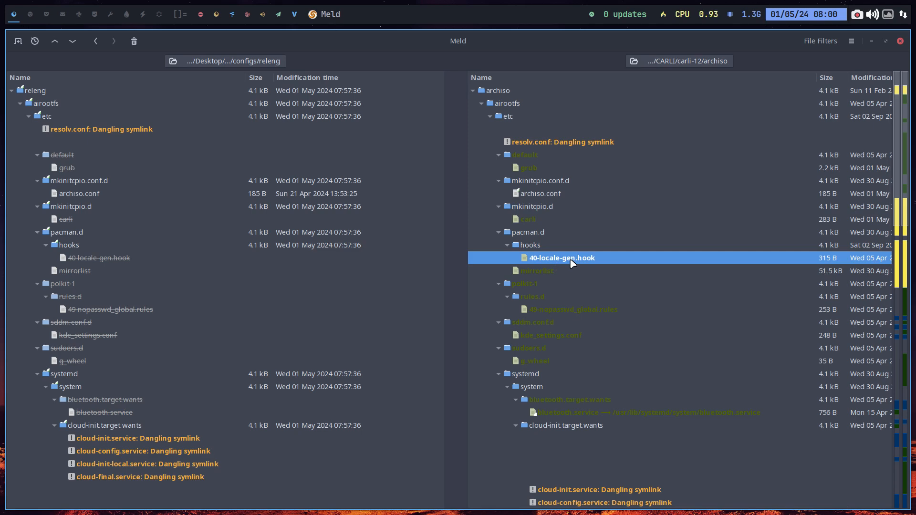
pyautogui.click(128, 258)
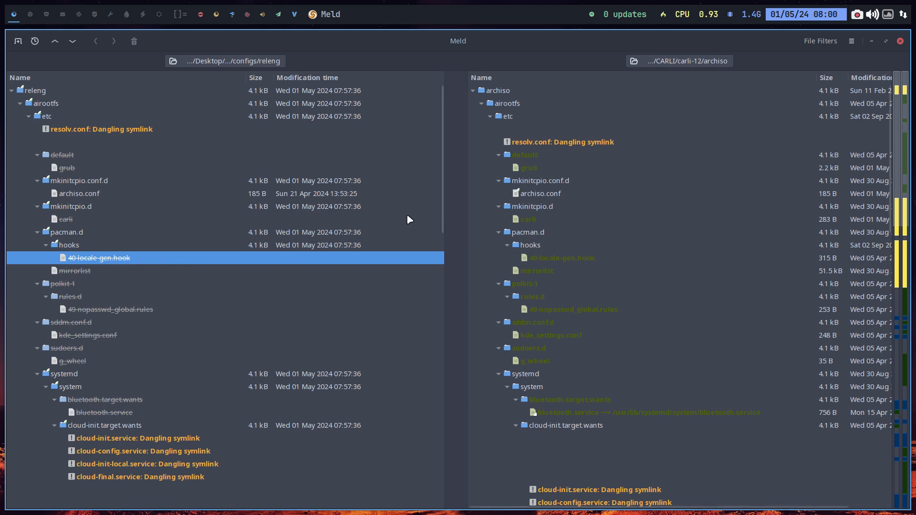
pyautogui.click(253, 64)
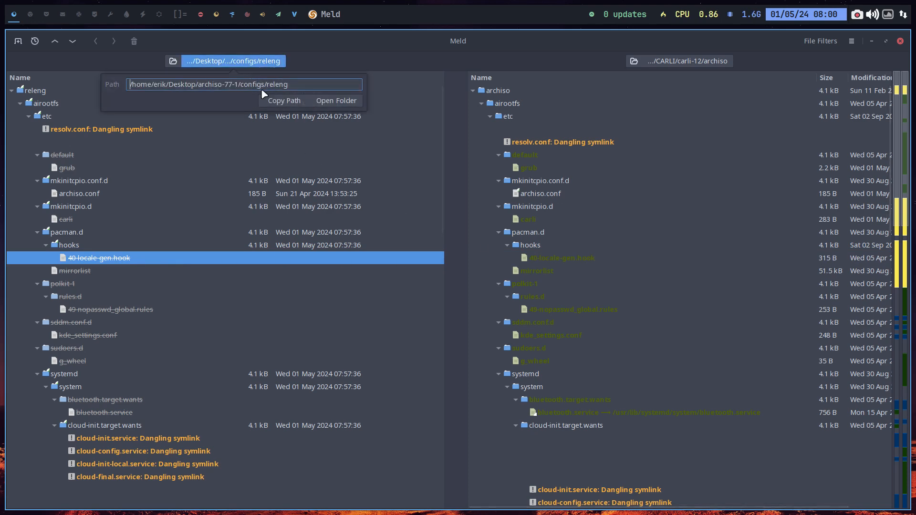
# Step: Look into the baseline config folder, return to configs, and reselect archiso-77-1's releng folder to reload the comparison with carli-12
pyautogui.click(174, 61)
pyautogui.click(170, 62)
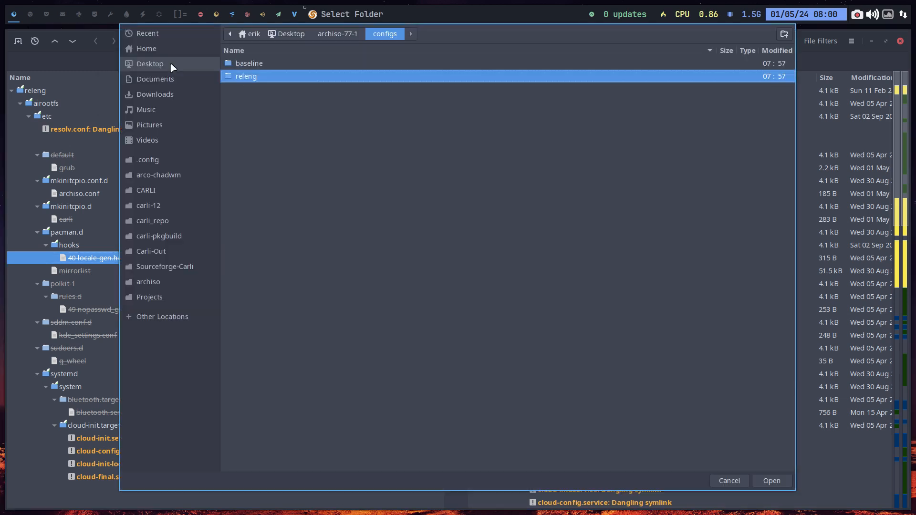
pyautogui.click(256, 67)
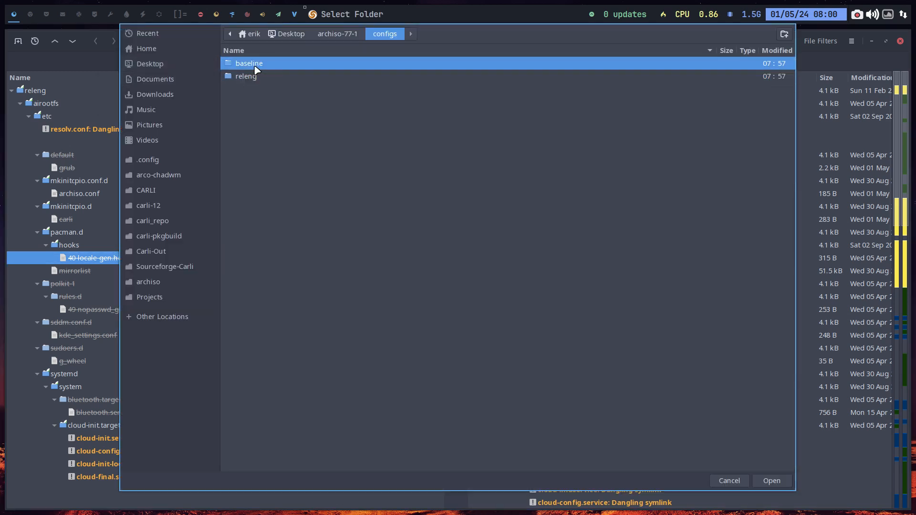
pyautogui.doubleClick(256, 66)
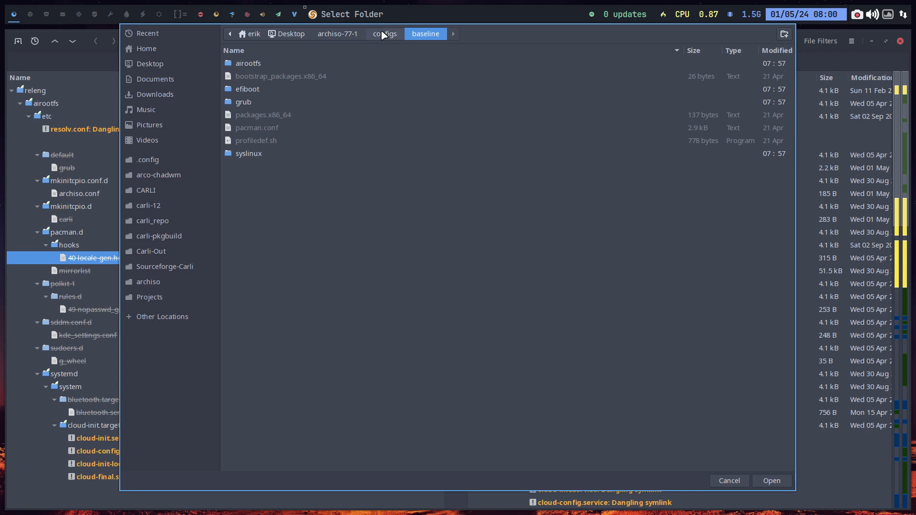
pyautogui.click(382, 33)
pyautogui.click(266, 76)
pyautogui.doubleClick(265, 76)
pyautogui.click(763, 480)
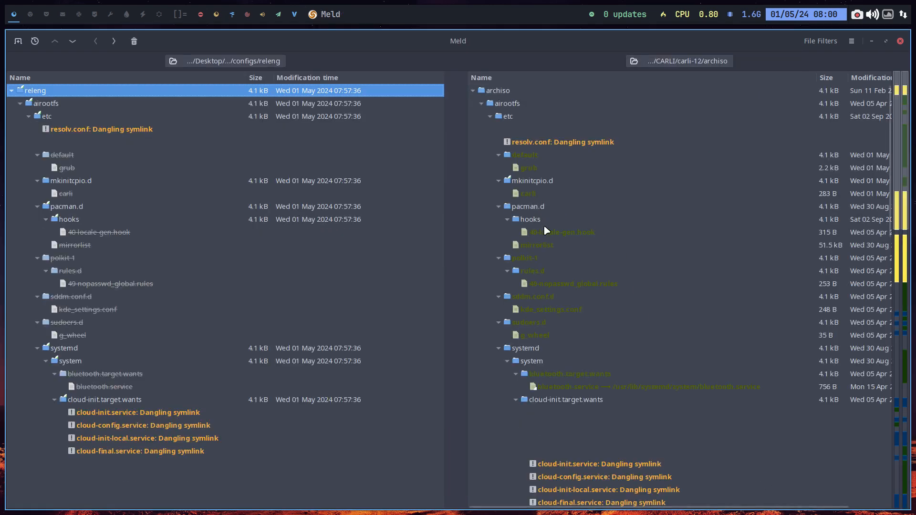
# Step: Review carli-12's 40-locale-gen.hook in airootfs/etc/pacman.d/hooks and delete the file
pyautogui.doubleClick(553, 232)
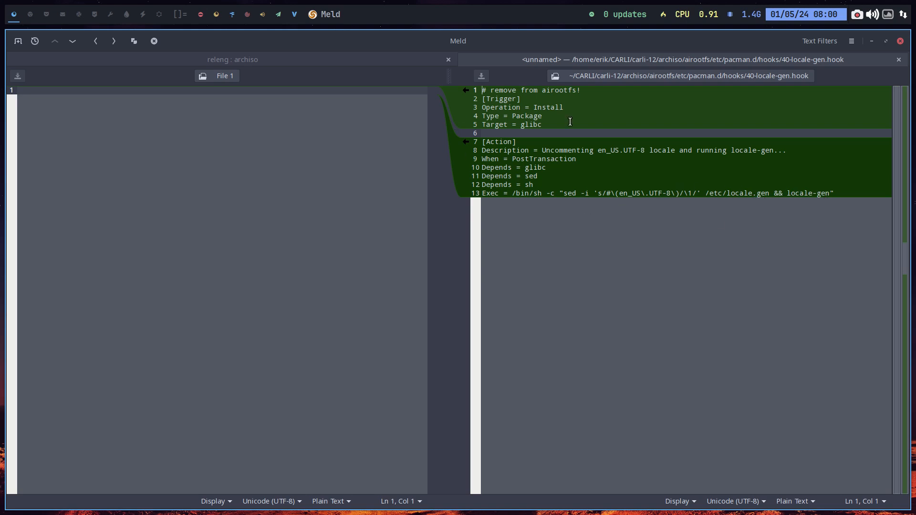
pyautogui.click(898, 59)
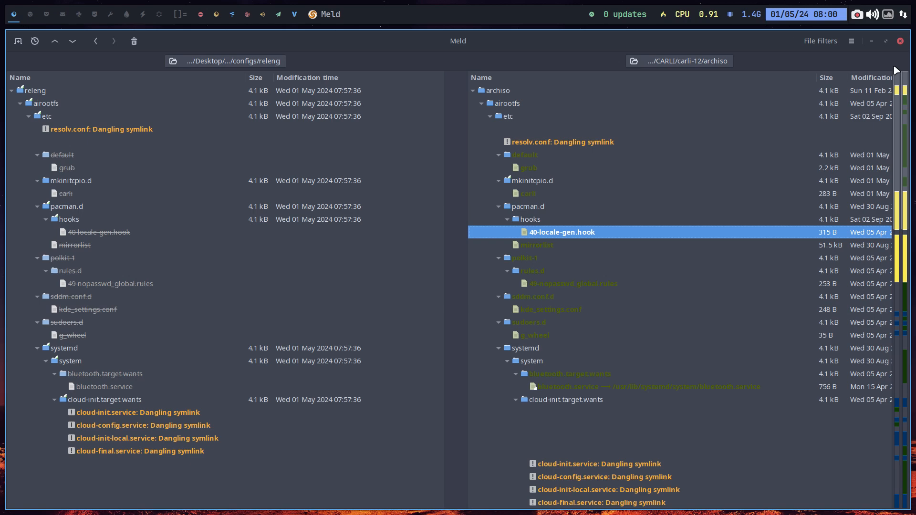
pyautogui.click(559, 245)
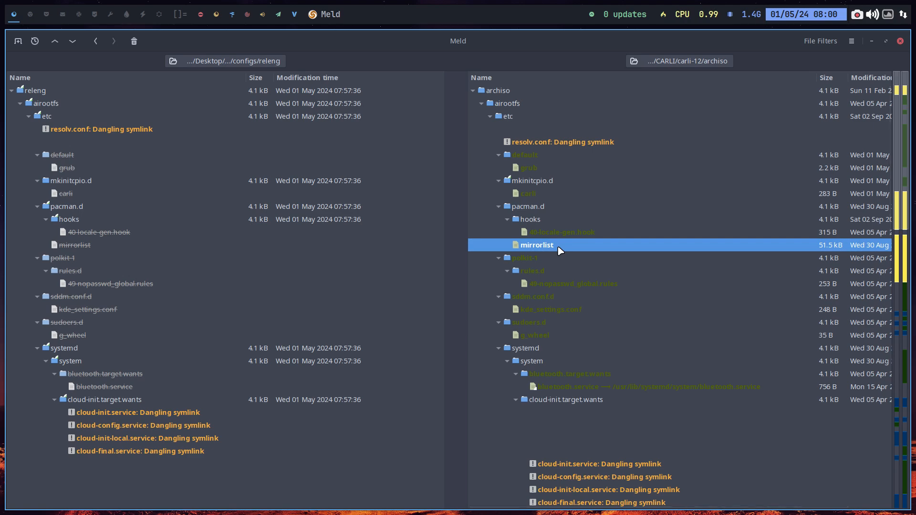
pyautogui.click(559, 233)
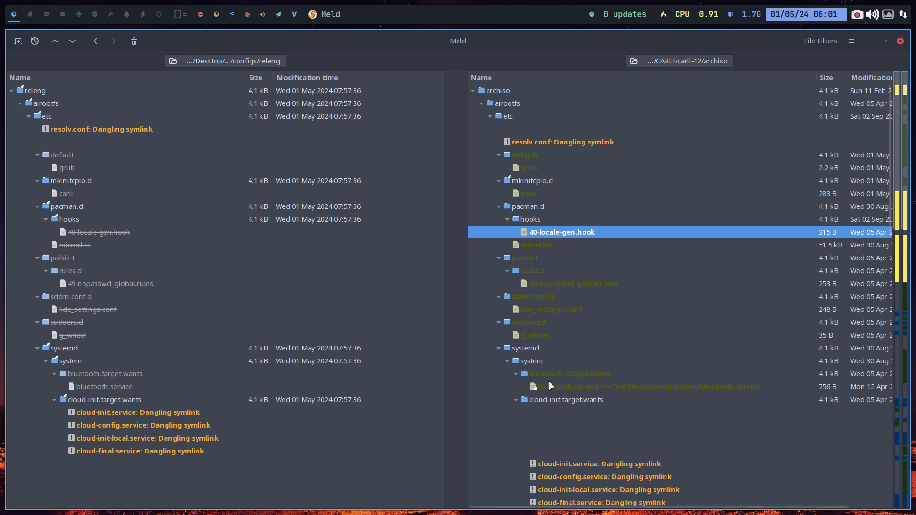
pyautogui.scroll(-7, 593, 433)
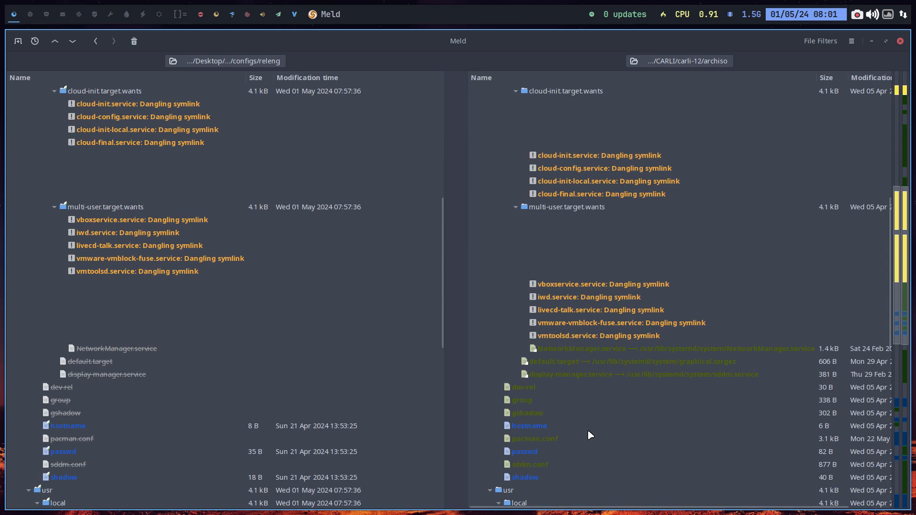
pyautogui.scroll(-7, 589, 432)
pyautogui.scroll(14, 587, 430)
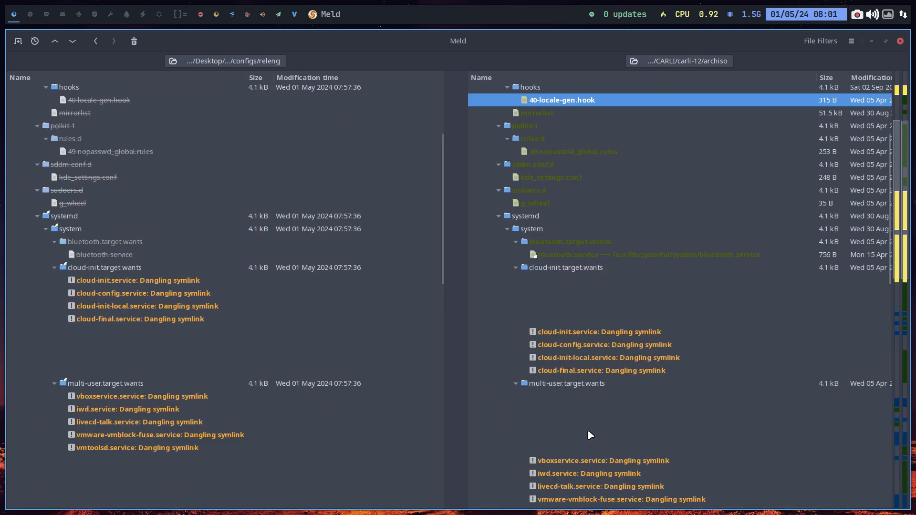
pyautogui.click(554, 230)
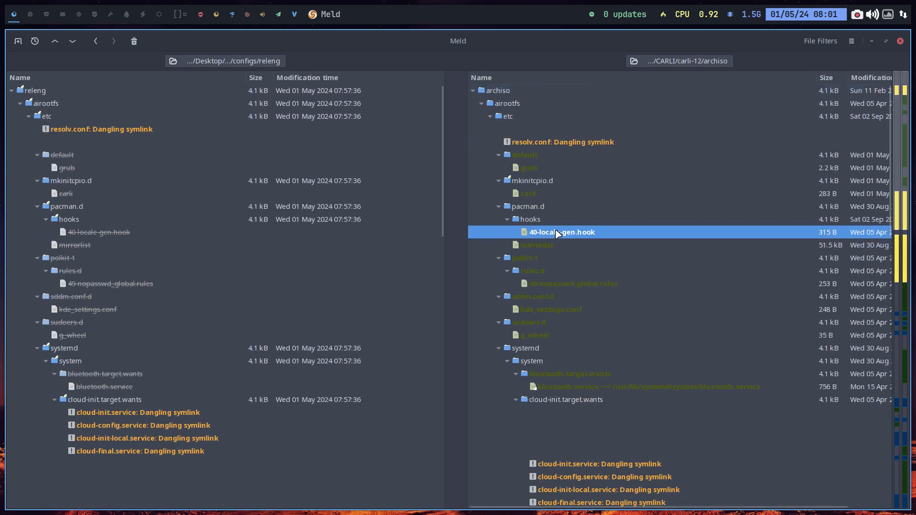
pyautogui.press('Delete')
# Step: Open carli-12's pacman.d/mirrorlist, check its generation date, and close the file
pyautogui.doubleClick(551, 233)
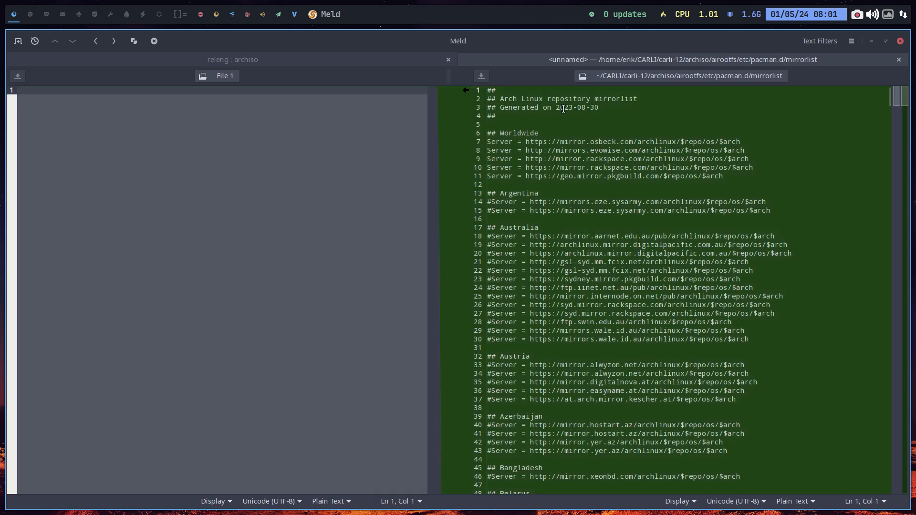
pyautogui.moveTo(555, 107); pyautogui.dragTo(600, 108)
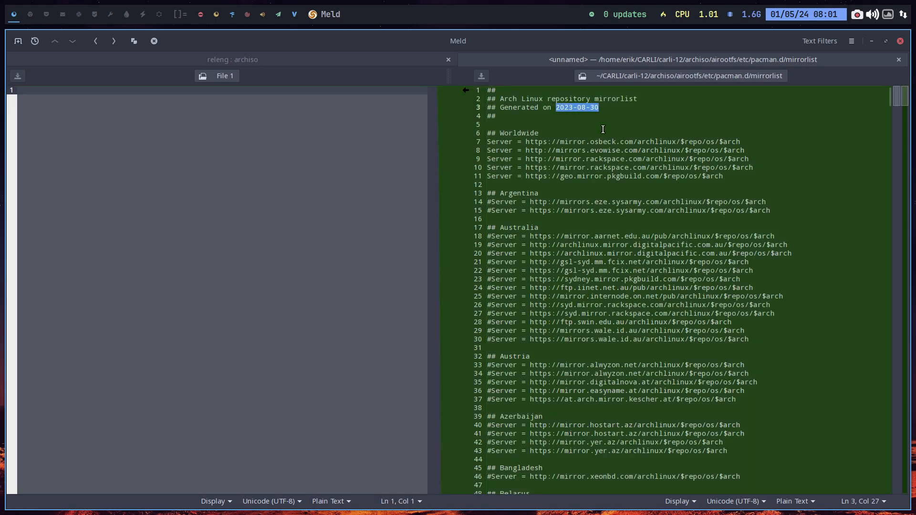
pyautogui.click(896, 59)
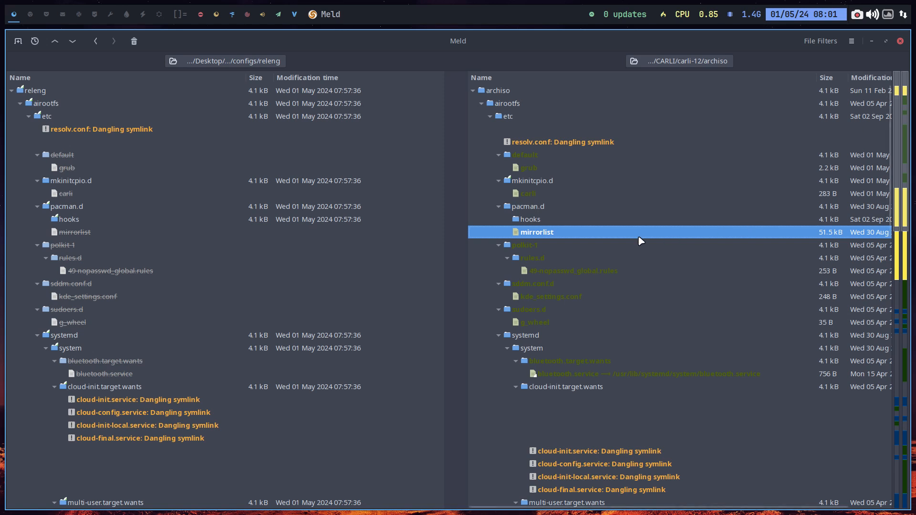
# Step: Go through carli-12's own polkit-1, sddm.conf.d, sudoers.d and bluetooth.target.wants entries in the comparison
pyautogui.click(542, 242)
pyautogui.click(572, 271)
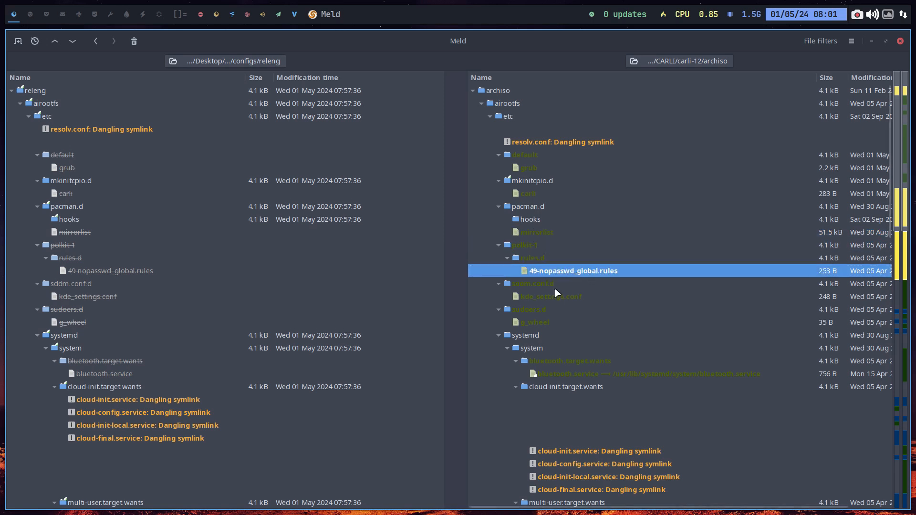
pyautogui.click(555, 286)
pyautogui.click(562, 295)
pyautogui.click(557, 306)
pyautogui.click(552, 326)
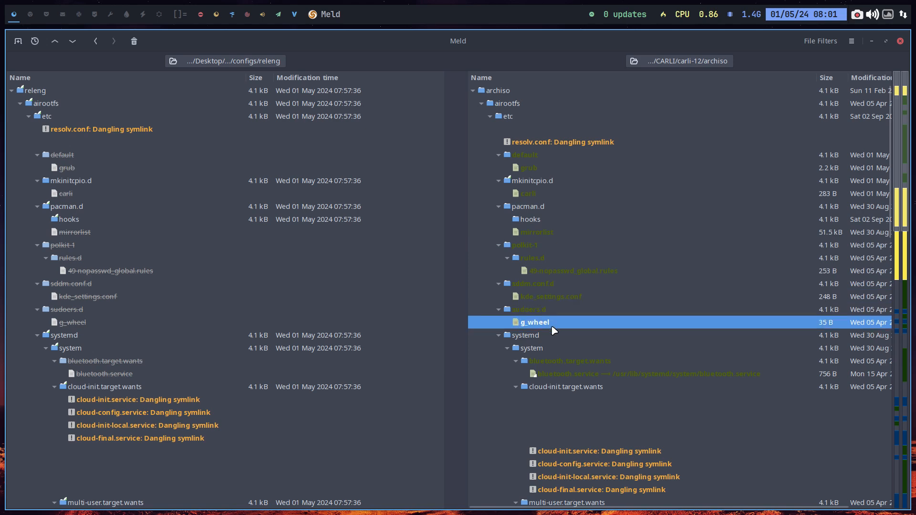
pyautogui.click(567, 360)
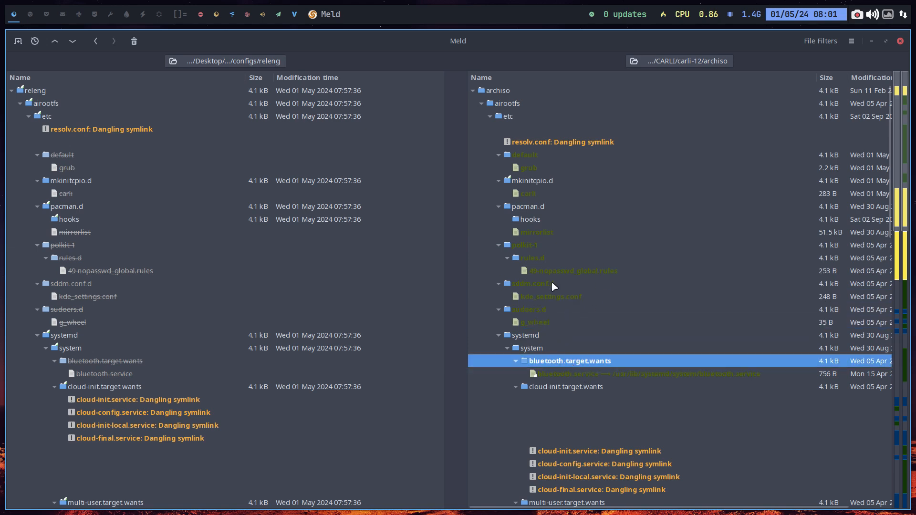
pyautogui.scroll(-5, 592, 316)
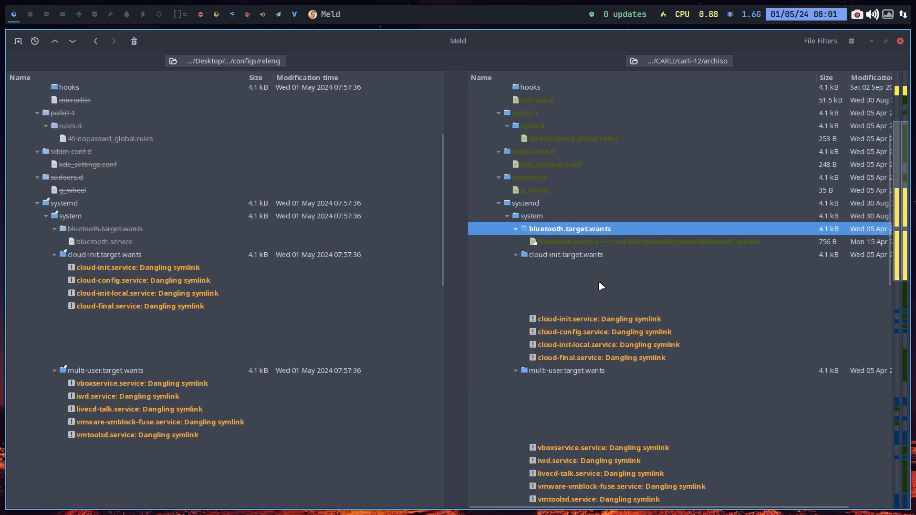
pyautogui.click(605, 243)
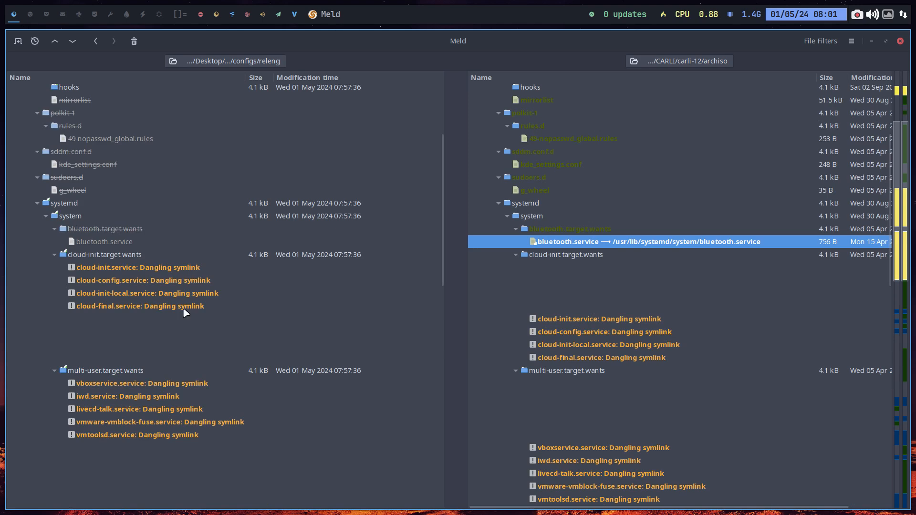
# Step: Check carli-12's NetworkManager.service, default.target and display-manager.service links among the systemd entries
pyautogui.scroll(-5, 490, 389)
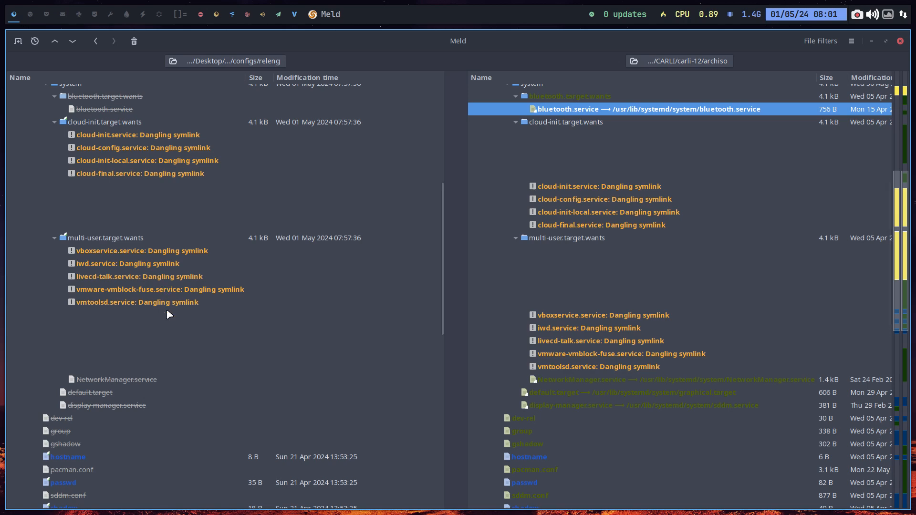
pyautogui.click(601, 381)
pyautogui.scroll(-4, 629, 333)
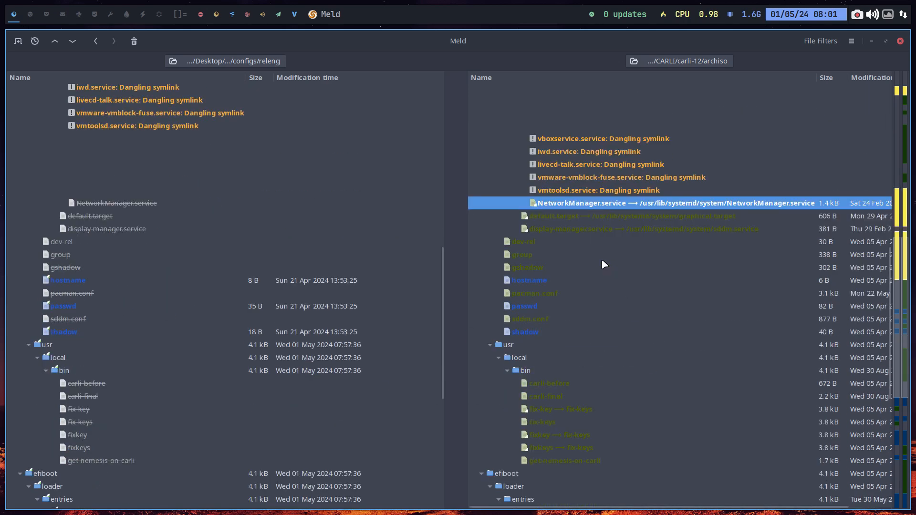
pyautogui.click(611, 216)
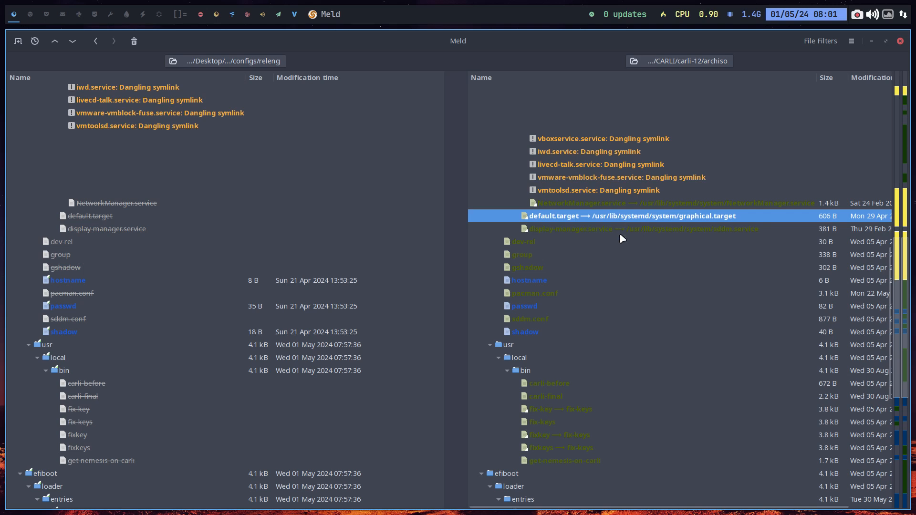
pyautogui.click(619, 232)
# Step: Open carli-12's airootfs/etc/dev-rel file, check its contents, and close it
pyautogui.click(527, 245)
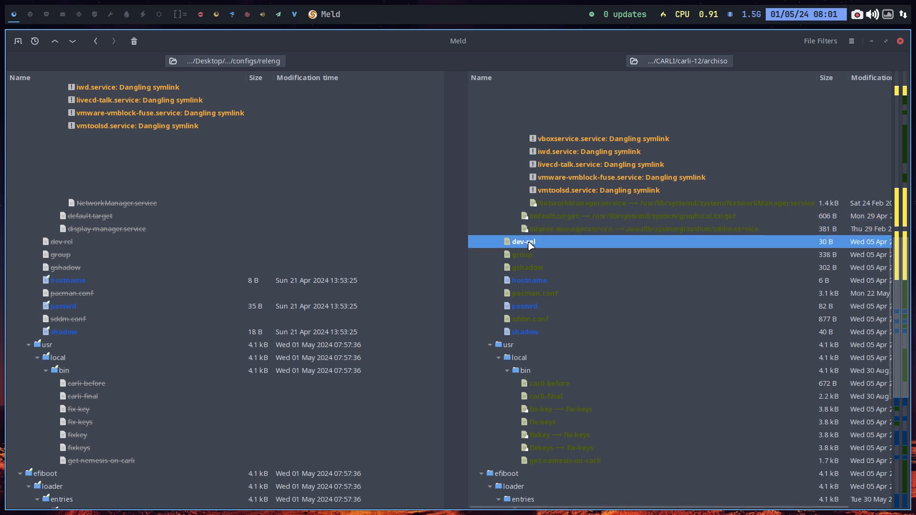
pyautogui.doubleClick(528, 243)
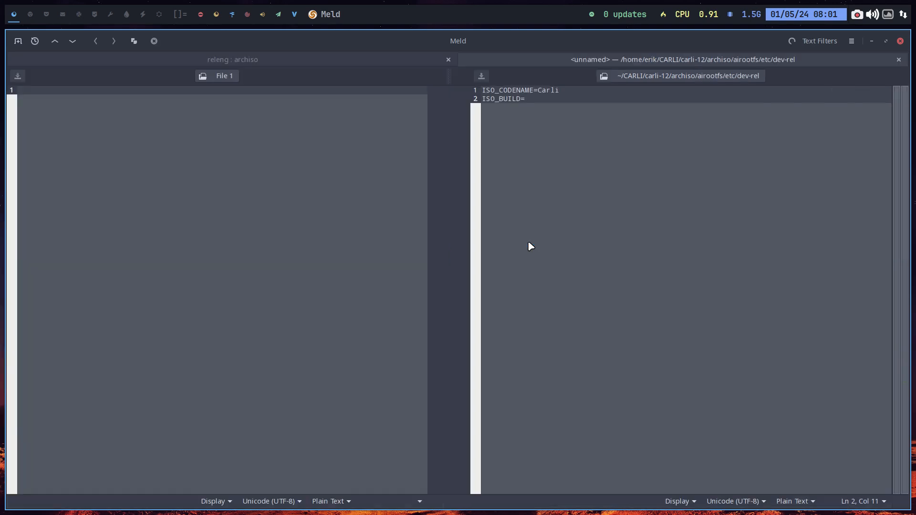
pyautogui.click(546, 99)
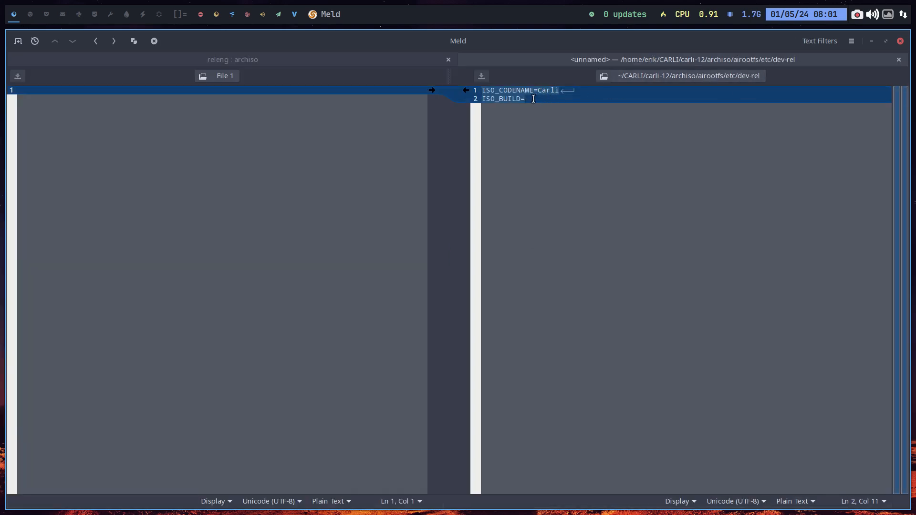
pyautogui.click(898, 59)
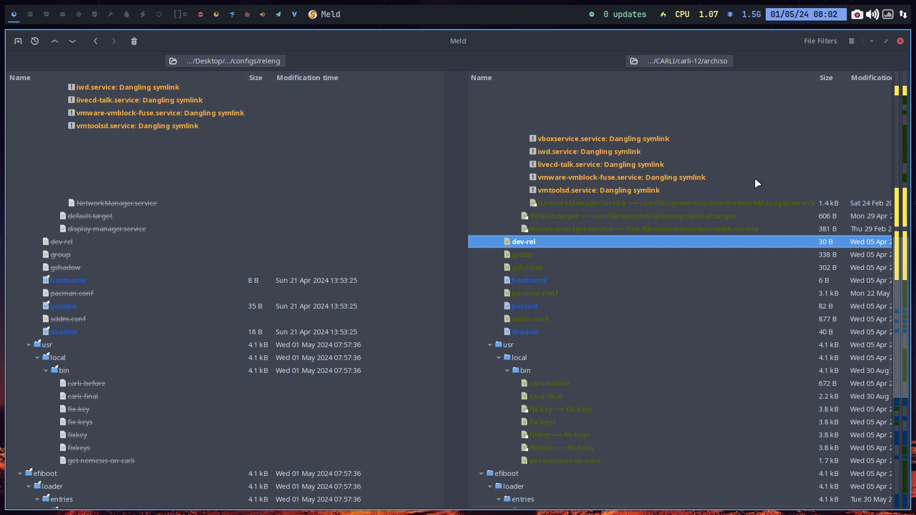
# Step: Check carli-12's group and gshadow entries, and compare the hostname file on both sides
pyautogui.click(527, 254)
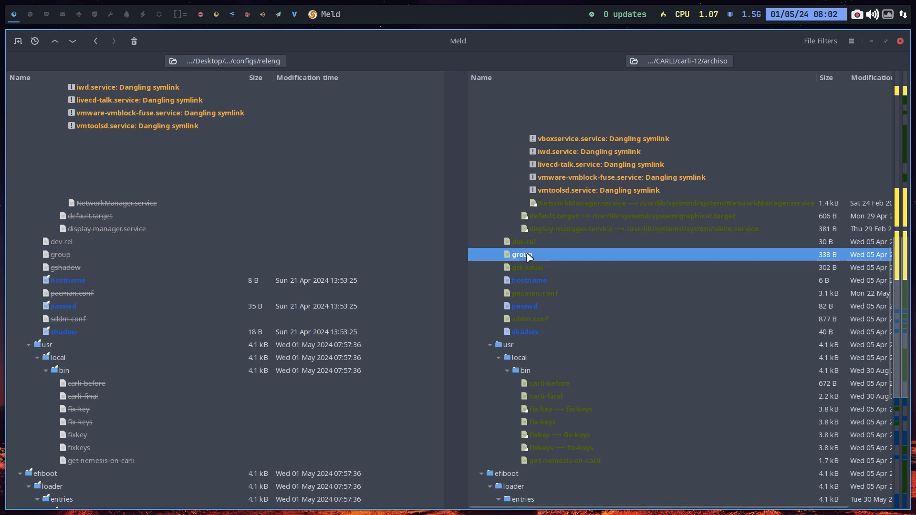
pyautogui.click(532, 268)
pyautogui.doubleClick(534, 280)
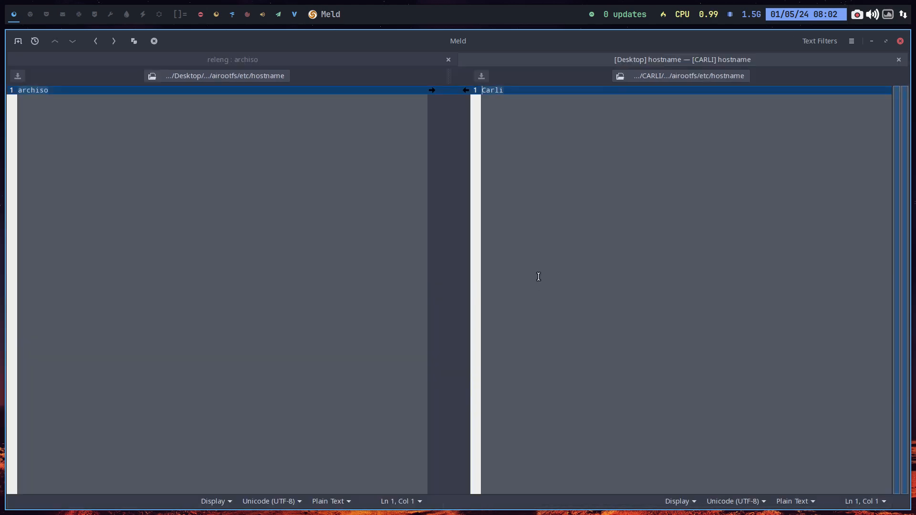
pyautogui.click(899, 59)
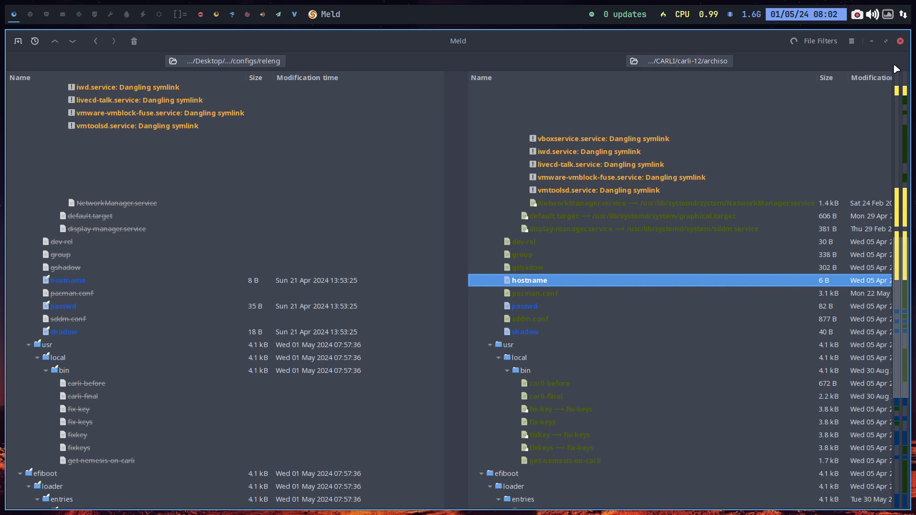
# Step: Check carli-12's pacman.conf, passwd, sddm.conf and shadow entries in the etc folder
pyautogui.click(551, 293)
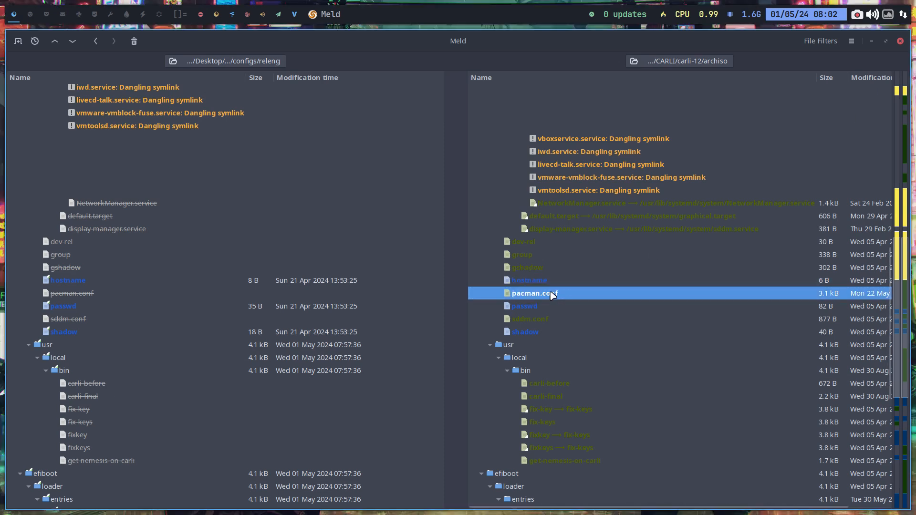
pyautogui.click(550, 308)
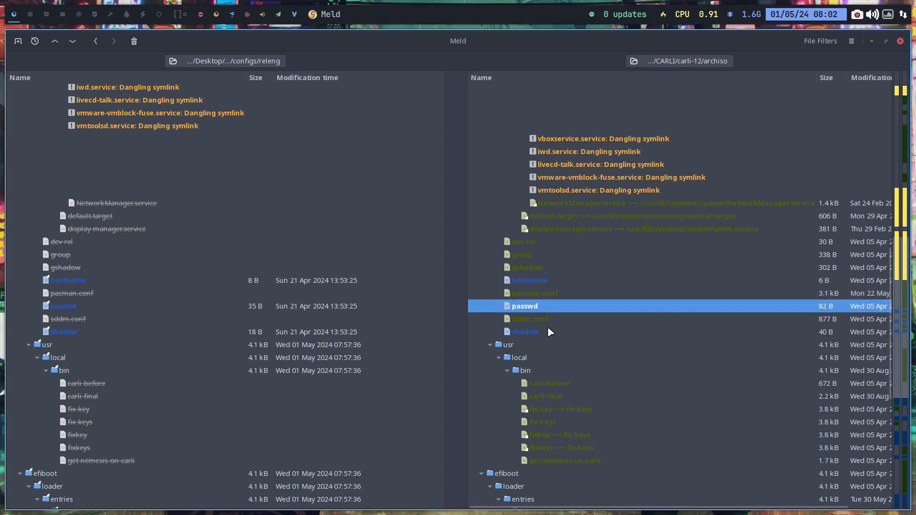
pyautogui.click(548, 320)
pyautogui.click(542, 332)
# Step: Compare 01-archiso-x86_64-linux.conf in the efiboot loader entries and delete carli-12's intel-ucode and amd-ucode initrd lines
pyautogui.scroll(-1, 559, 362)
pyautogui.scroll(-5, 561, 364)
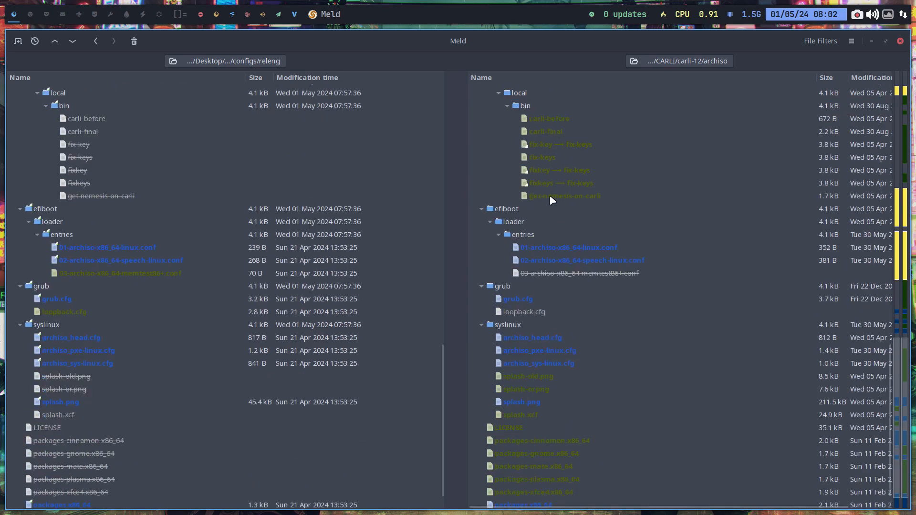
pyautogui.click(556, 249)
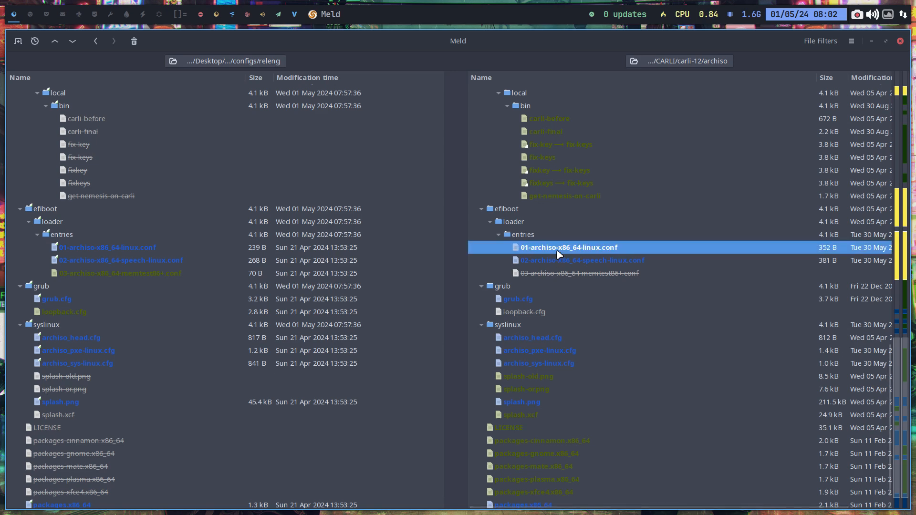
pyautogui.doubleClick(557, 251)
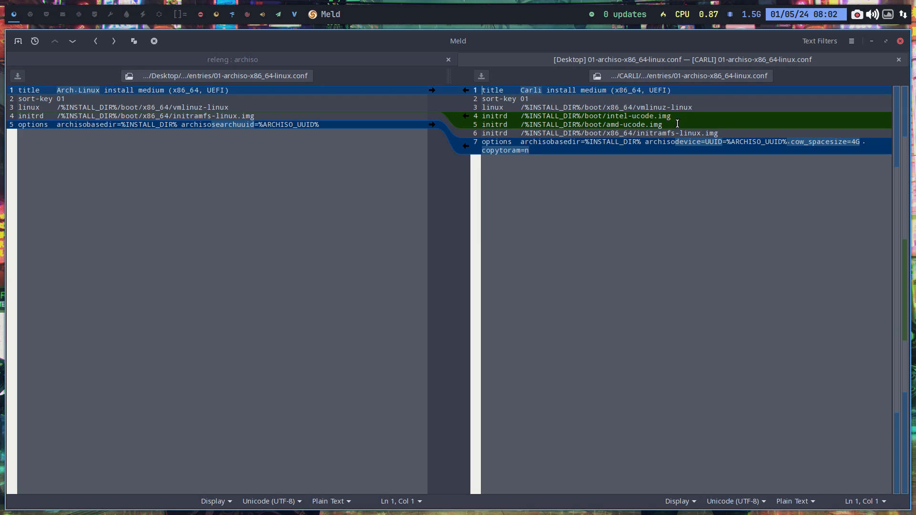
pyautogui.moveTo(674, 124); pyautogui.dragTo(481, 120)
pyautogui.press('Delete')
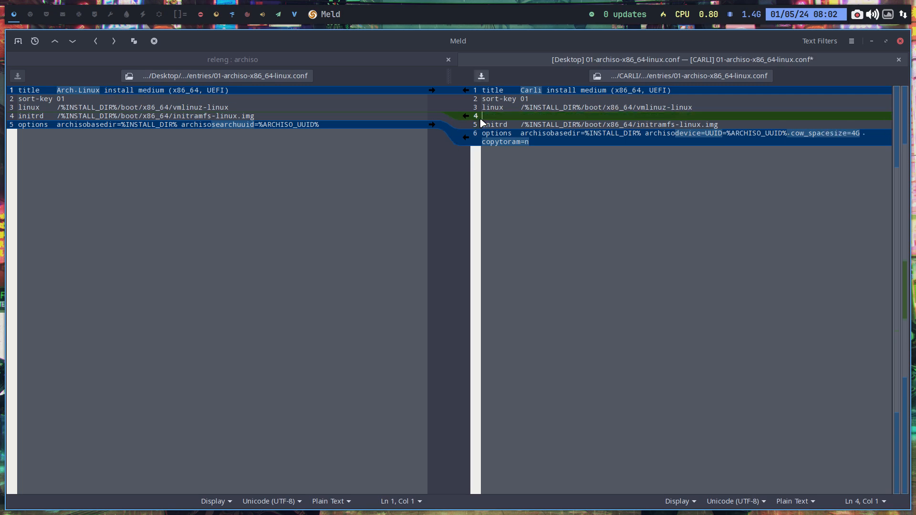
pyautogui.press('Delete')
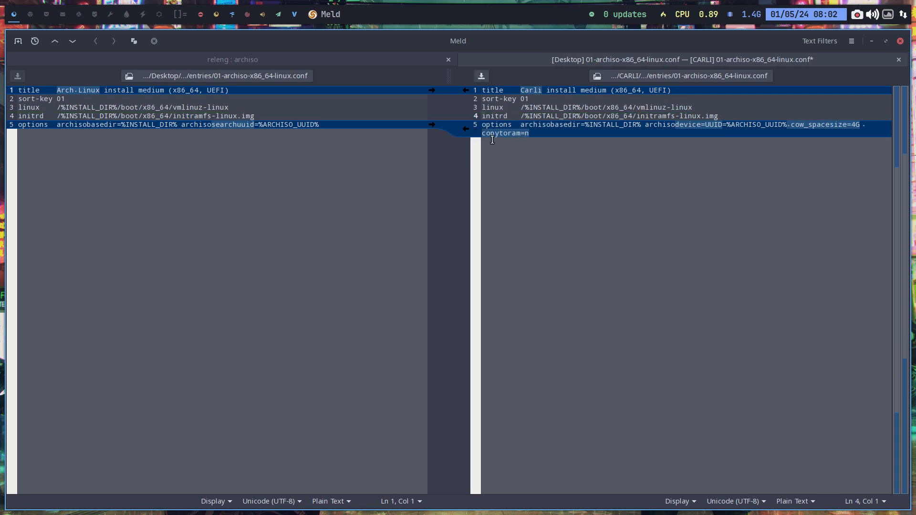
# Step: Replace archisodevice=UUID with archisosearchuuid in the options line of carli-12's 01-archiso-x86_64-linux.conf
pyautogui.moveTo(181, 126); pyautogui.dragTo(255, 126)
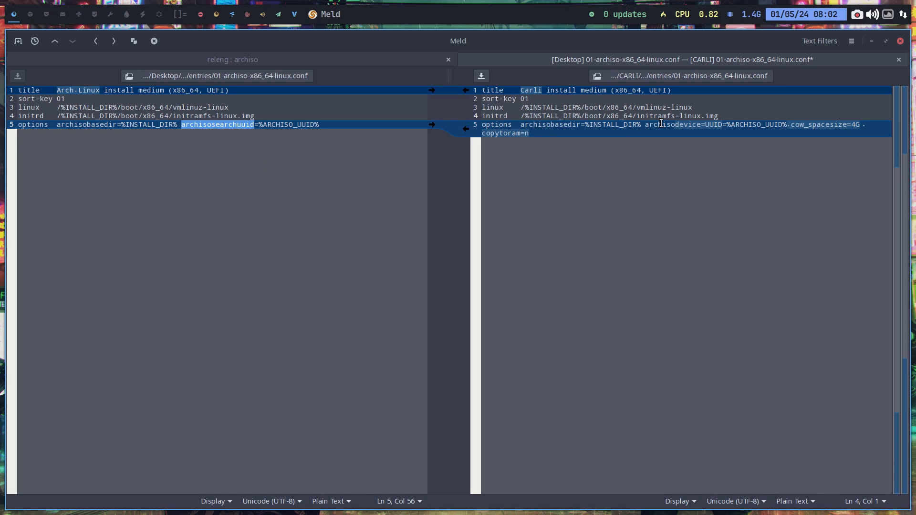
pyautogui.moveTo(645, 125); pyautogui.dragTo(722, 125)
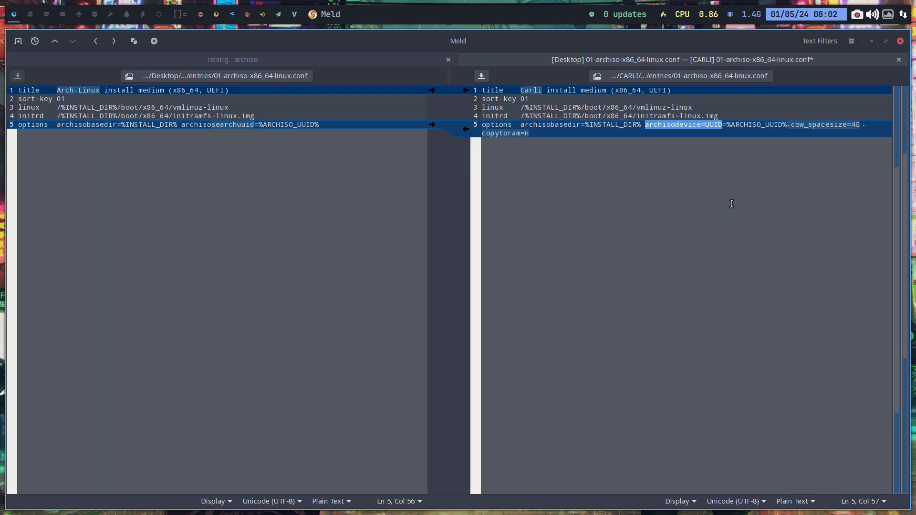
pyautogui.write('archisosearchuuid')
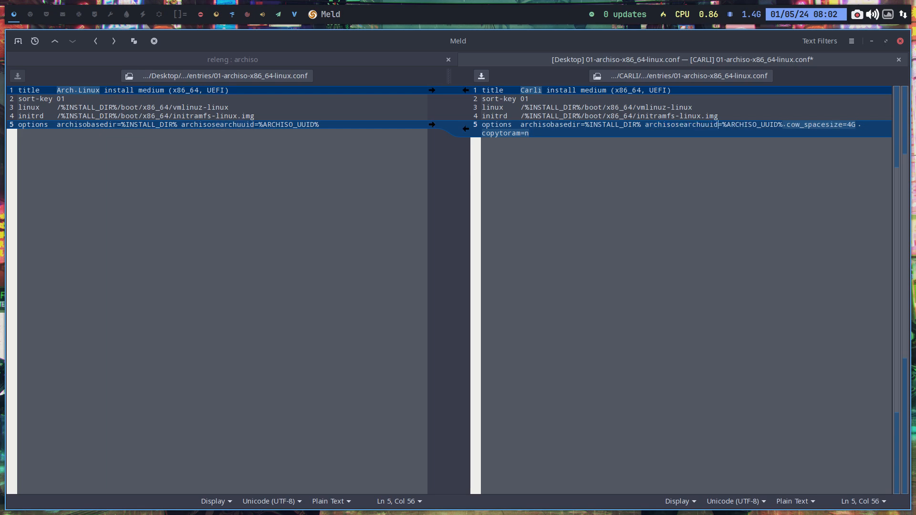
# Step: Set cow_spacesize to 6G in carli-12's 01-archiso-x86_64-linux.conf, then save and close the comparison
pyautogui.click(850, 125)
pyautogui.press('BackSpace')
pyautogui.write('6')
pyautogui.click(901, 61)
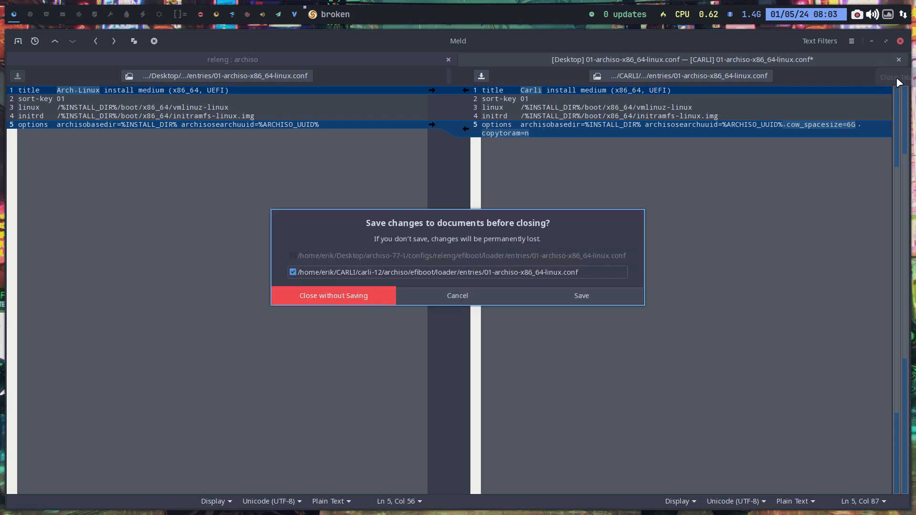
pyautogui.click(575, 293)
# Step: Compare 02-archiso-x86_64-speech-linux.conf and delete the intel-ucode and amd-ucode initrd lines from carli-12's copy
pyautogui.doubleClick(569, 260)
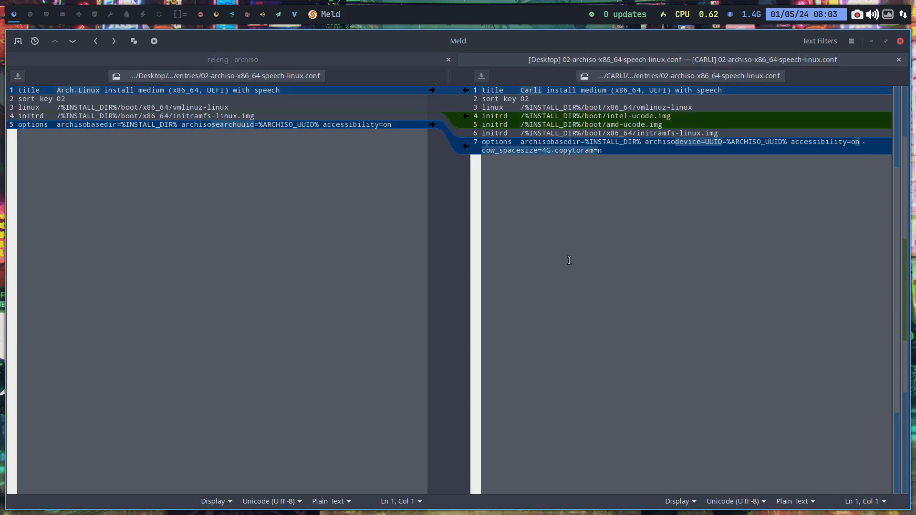
pyautogui.moveTo(684, 124); pyautogui.dragTo(479, 115)
pyautogui.press('BackSpace')
pyautogui.press('BackSpace')
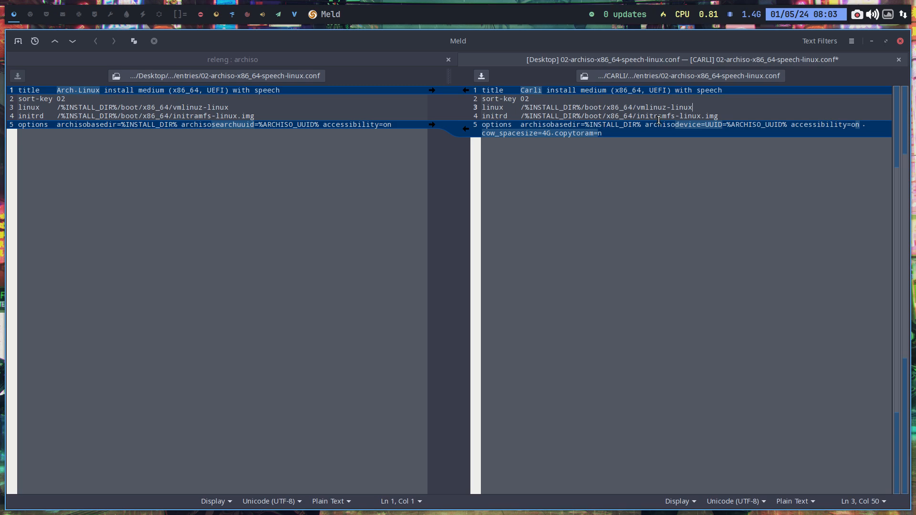
# Step: Change the speech entry's options to archisosearchuuid and cow_spacesize=6G in carli-12's copy, saving the file on closing
pyautogui.moveTo(645, 125); pyautogui.dragTo(721, 126)
pyautogui.write('archisosearchuuid')
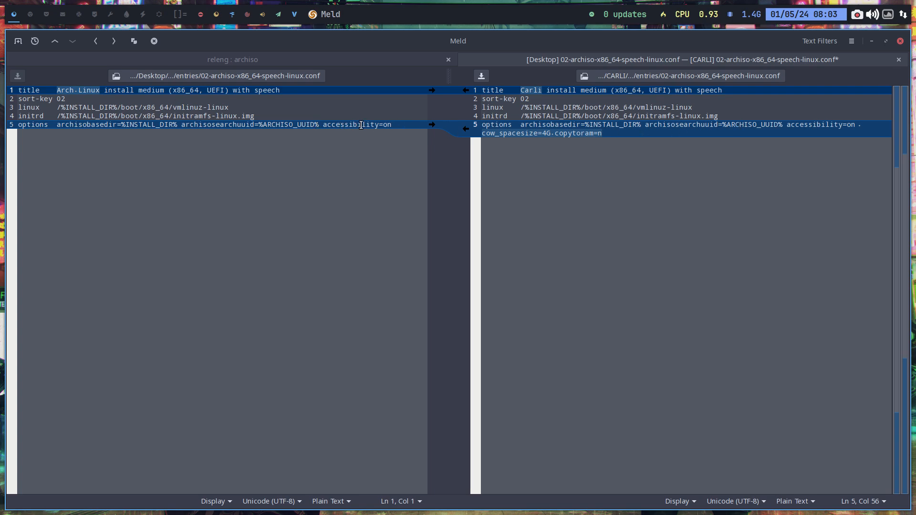
pyautogui.click(546, 133)
pyautogui.press('BackSpace')
pyautogui.write('6')
pyautogui.click(898, 59)
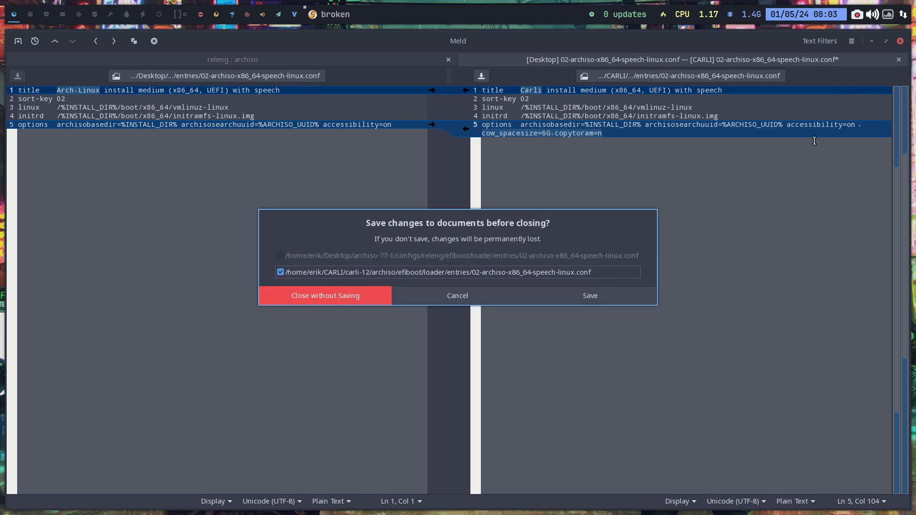
pyautogui.click(601, 290)
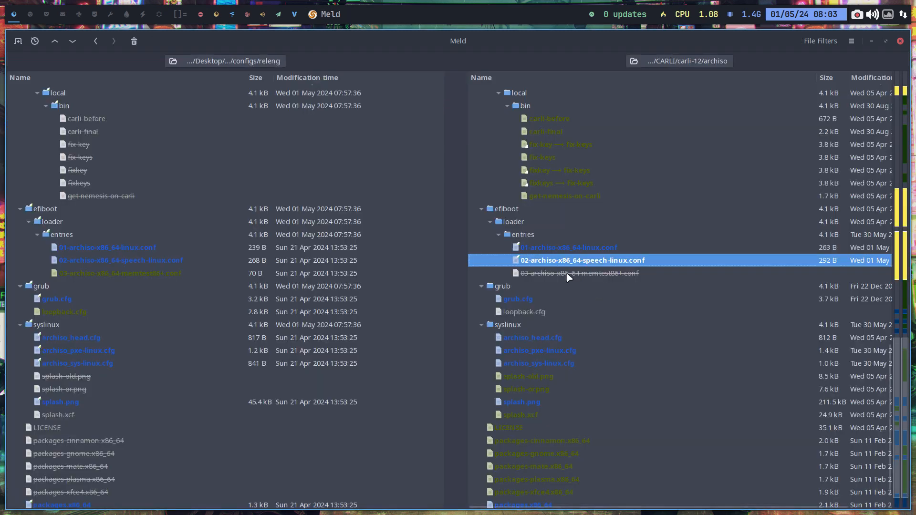
# Step: Copy 03-archiso-x86_64-memtest86+.conf from releng to carli-12, compare the two copies, and close the comparison
pyautogui.click(174, 274)
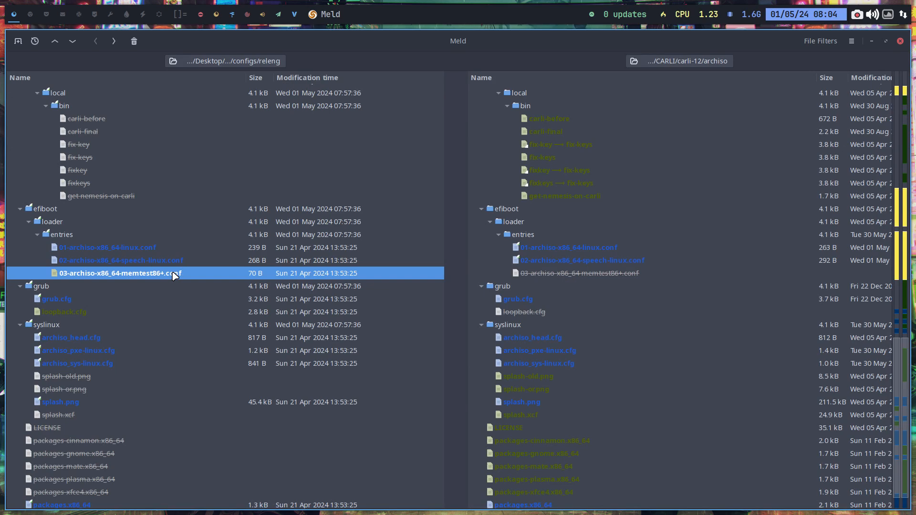
pyautogui.rightClick(174, 276)
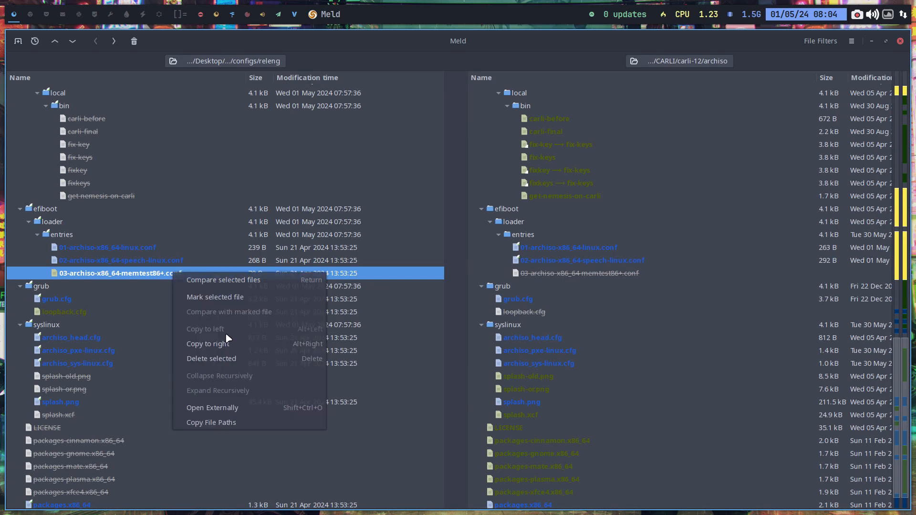
pyautogui.click(230, 345)
pyautogui.doubleClick(591, 274)
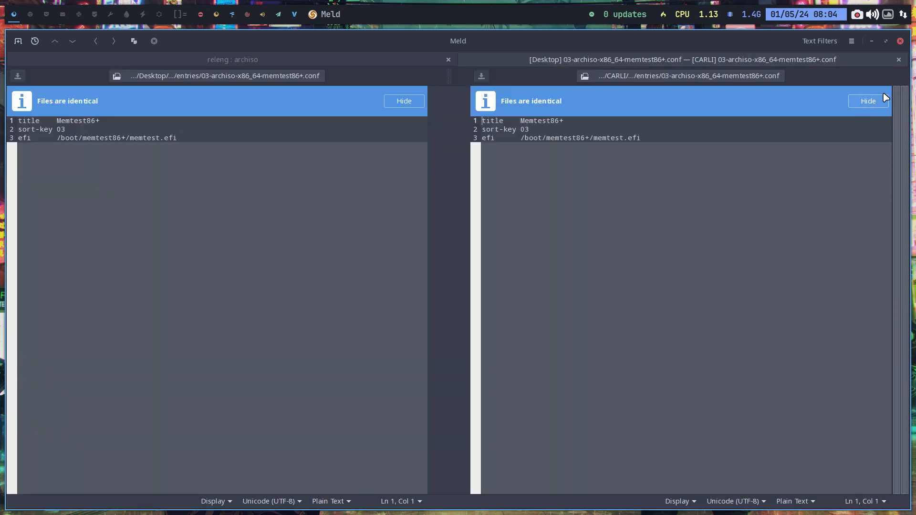
pyautogui.click(898, 59)
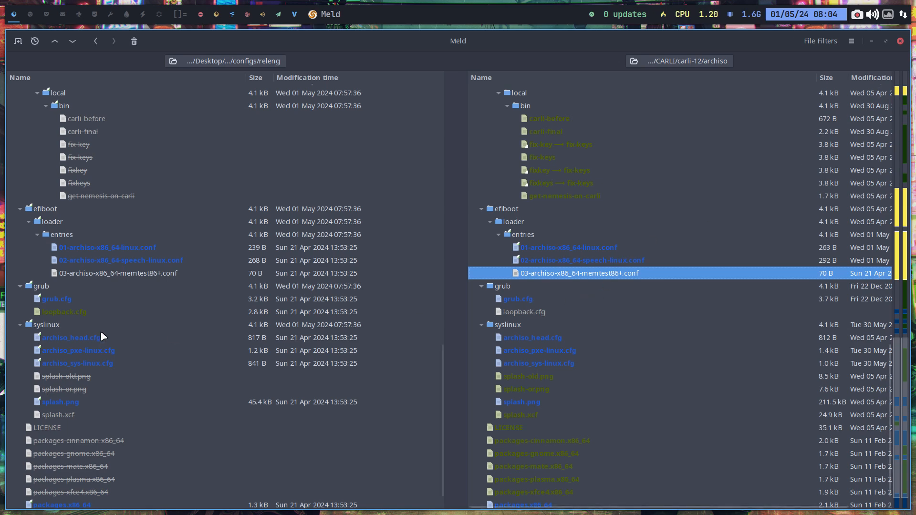
# Step: Compare grub.cfg on both sides and delete the "Search for the ISO volume" block from carli-12's copy
pyautogui.click(72, 299)
pyautogui.doubleClick(520, 299)
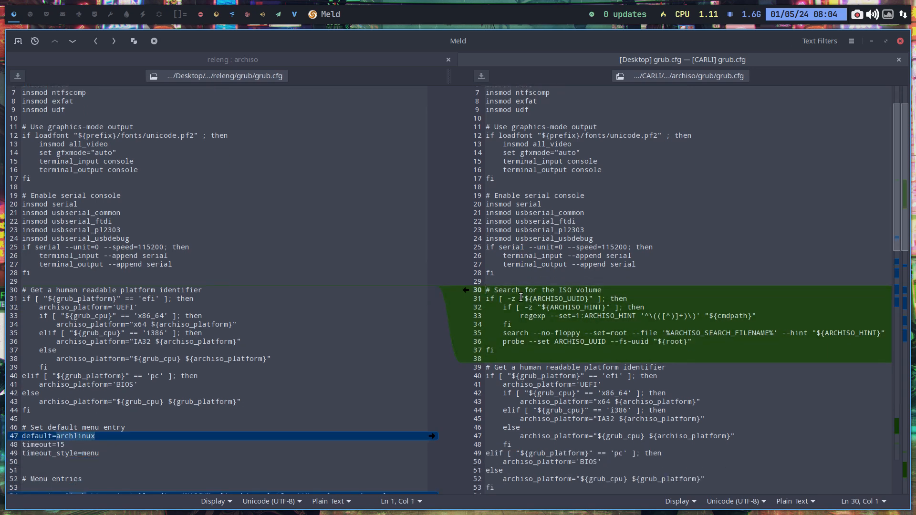
pyautogui.moveTo(504, 351); pyautogui.dragTo(507, 292)
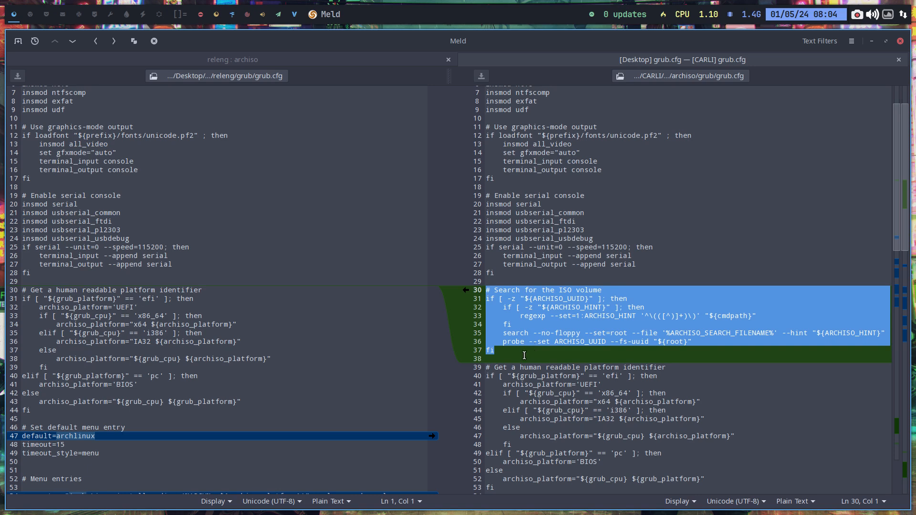
pyautogui.press('Delete')
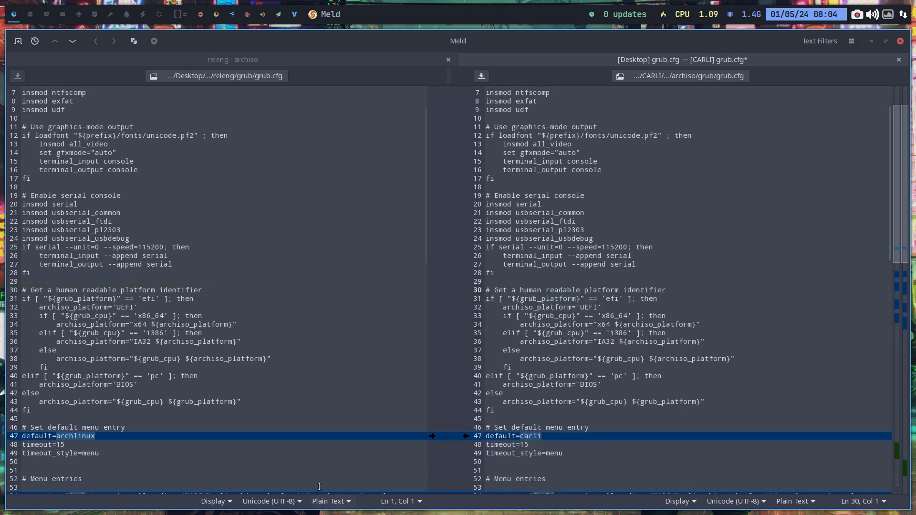
# Step: In grub.cfg's first Carli menu entry, replace archisodevice=UUID with archisosearchuuid and remove the intel-ucode and amd-ucode images from initrd
pyautogui.scroll(-5, 517, 433)
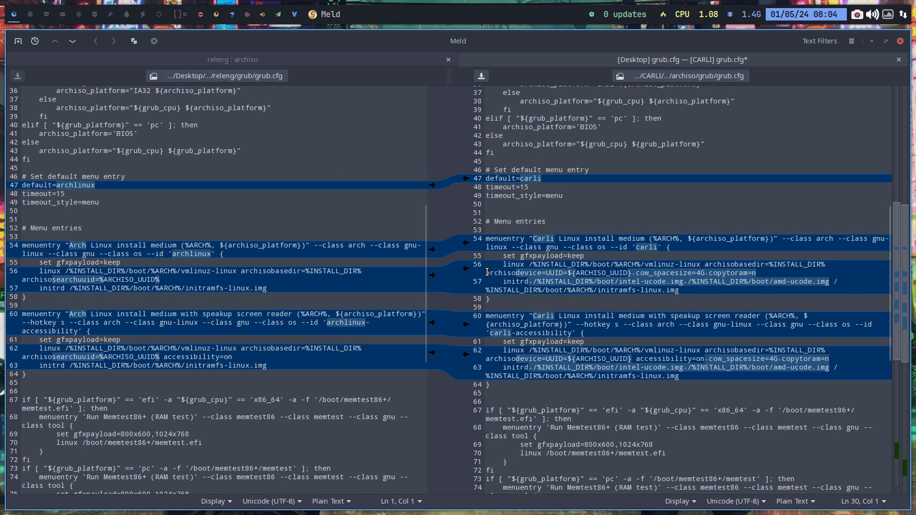
pyautogui.moveTo(486, 272); pyautogui.dragTo(563, 274)
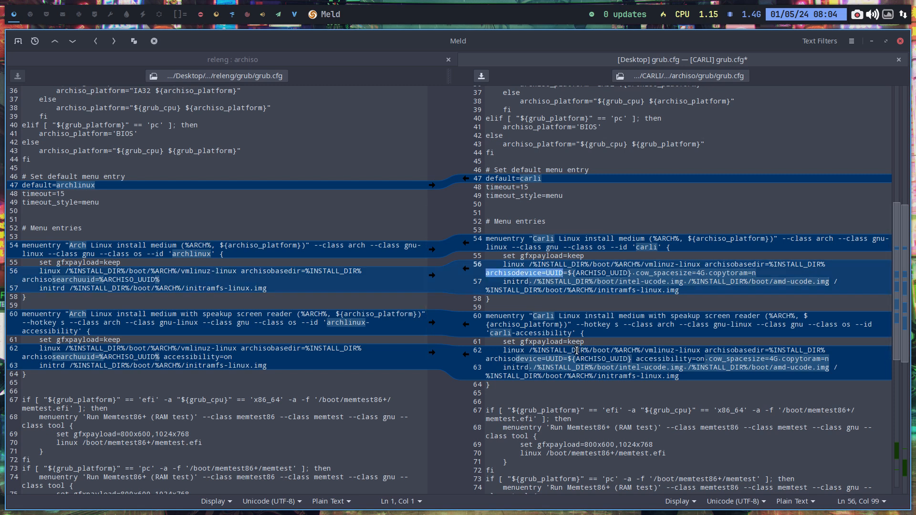
pyautogui.write('archisosearchuuid')
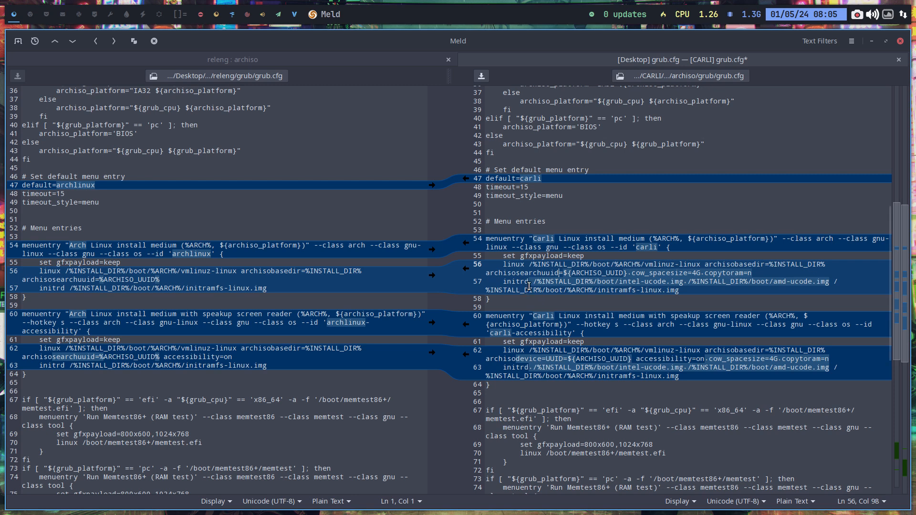
pyautogui.moveTo(532, 281); pyautogui.dragTo(835, 282)
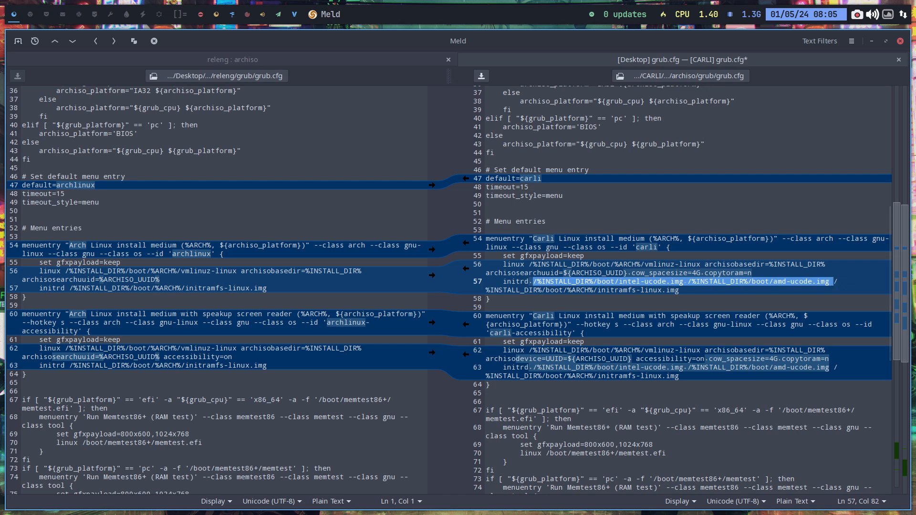
pyautogui.press('Delete')
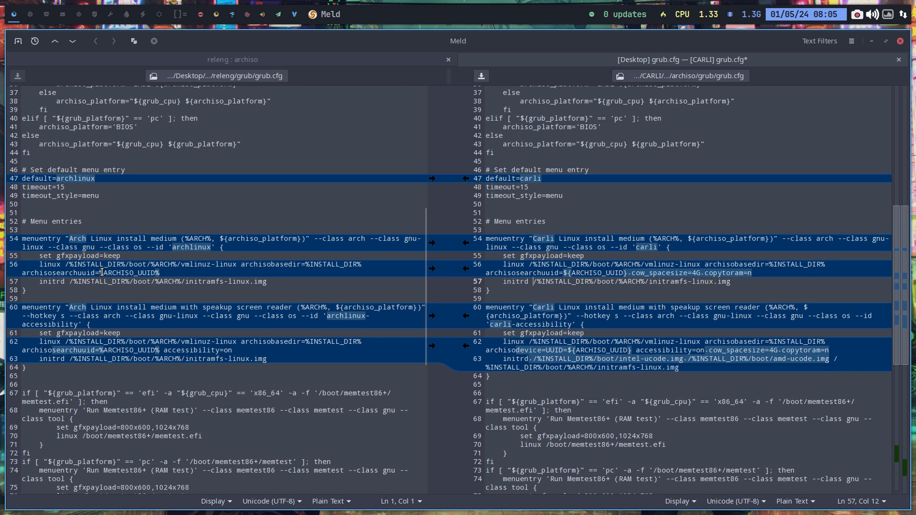
# Step: Replace ${ARCHISO_UUID} with releng's %ARCHISO_UUID% in the linux line of the first Carli menu entry
pyautogui.moveTo(101, 271); pyautogui.dragTo(170, 271)
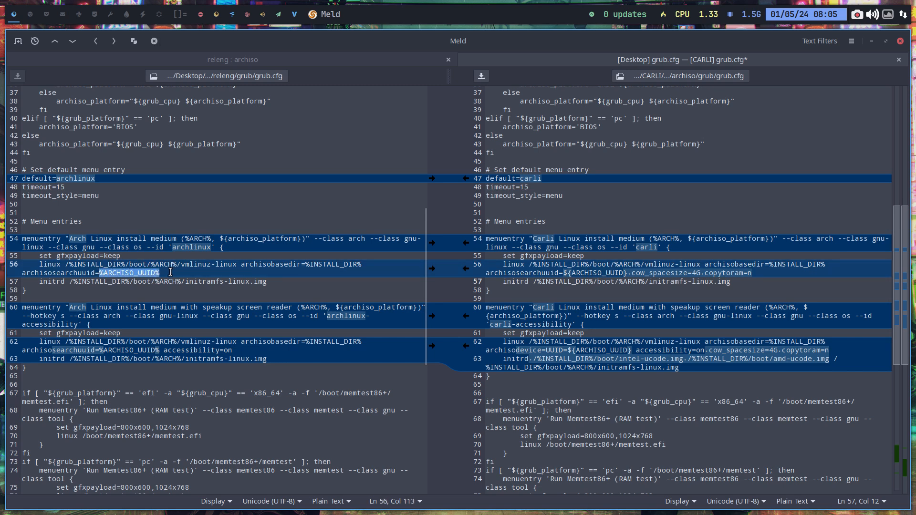
pyautogui.hotkey('ctrl', 'c')
pyautogui.moveTo(563, 273); pyautogui.dragTo(626, 273)
pyautogui.hotkey('ctrl', 'v')
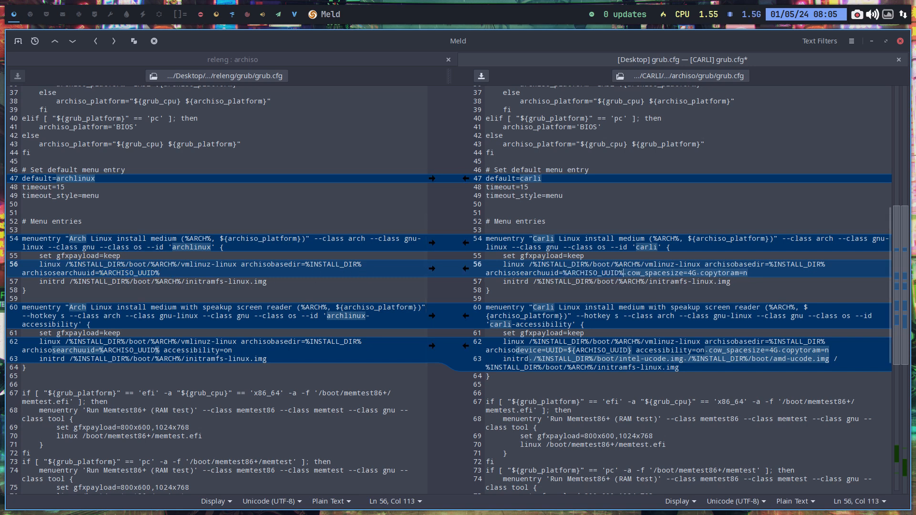
pyautogui.click(611, 281)
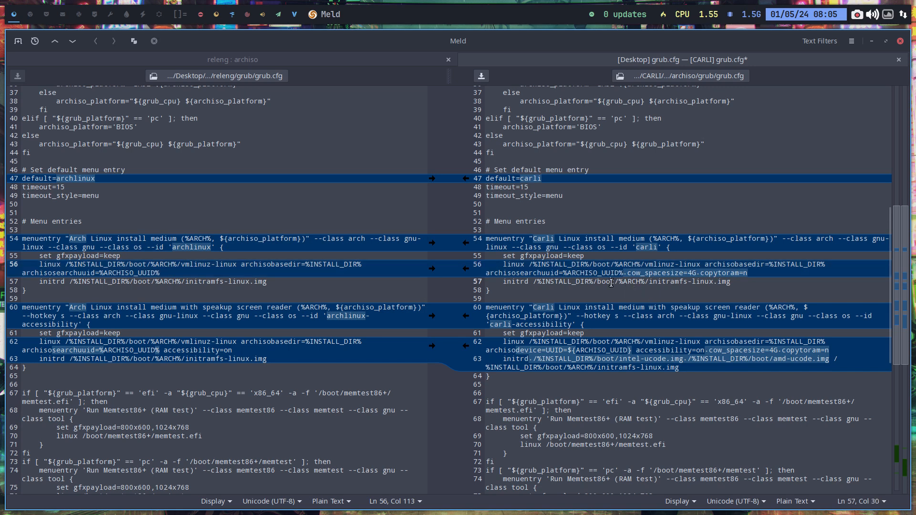
# Step: Set cow_spacesize to 6G in both Carli menu entries of grub.cfg and save the file
pyautogui.click(691, 274)
pyautogui.press('BackSpace')
pyautogui.write('6')
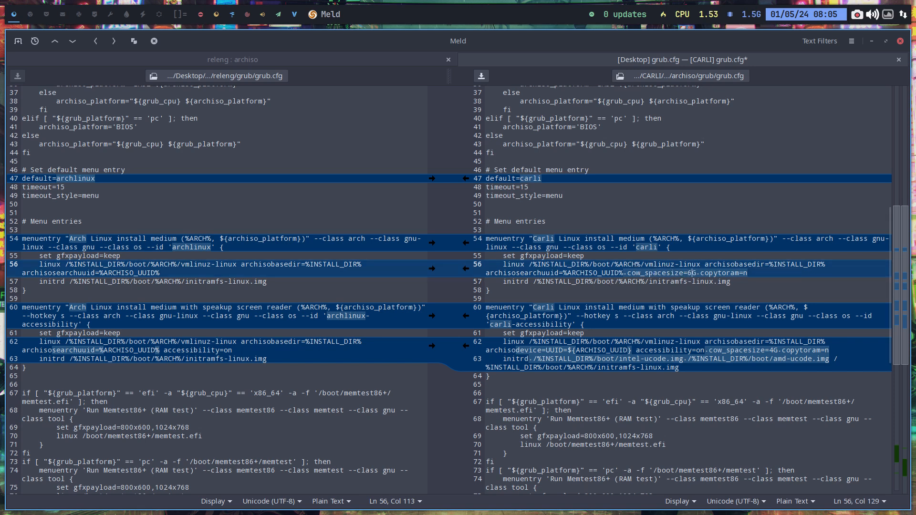
pyautogui.click(771, 350)
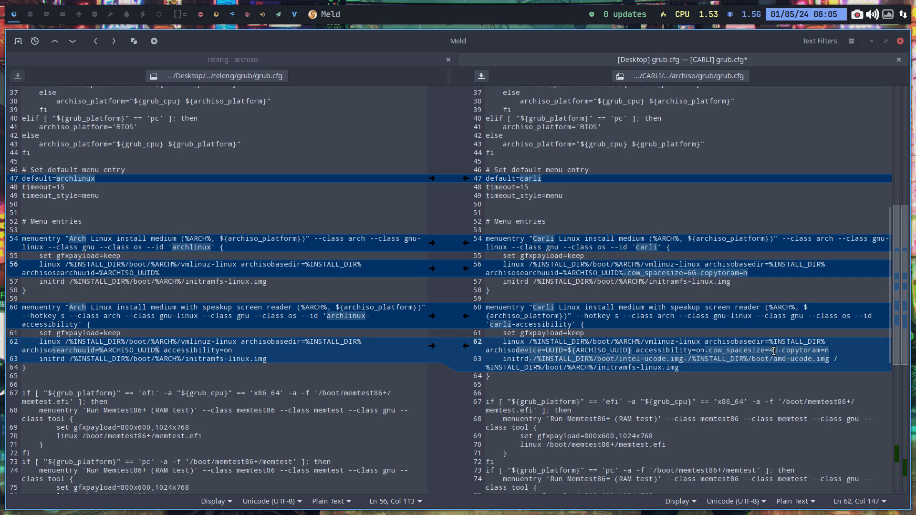
pyautogui.press('BackSpace')
pyautogui.write('6')
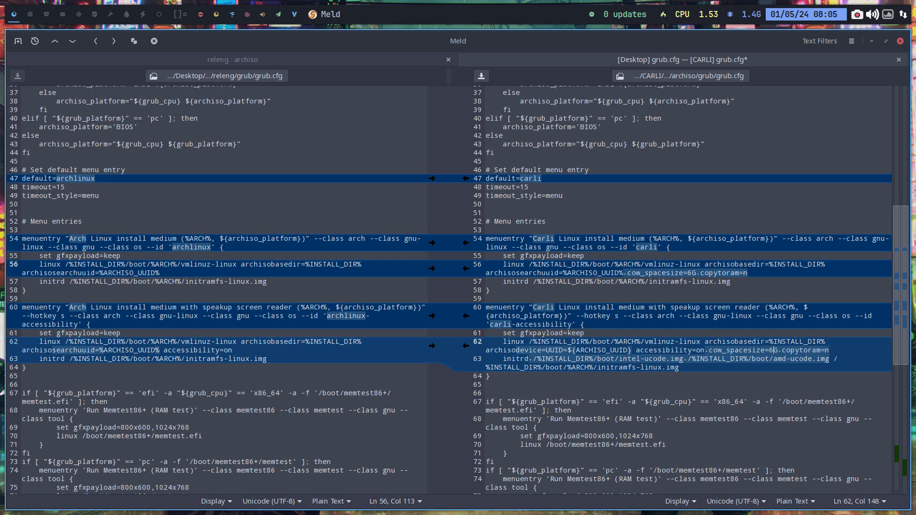
pyautogui.hotkey('ctrl', 's')
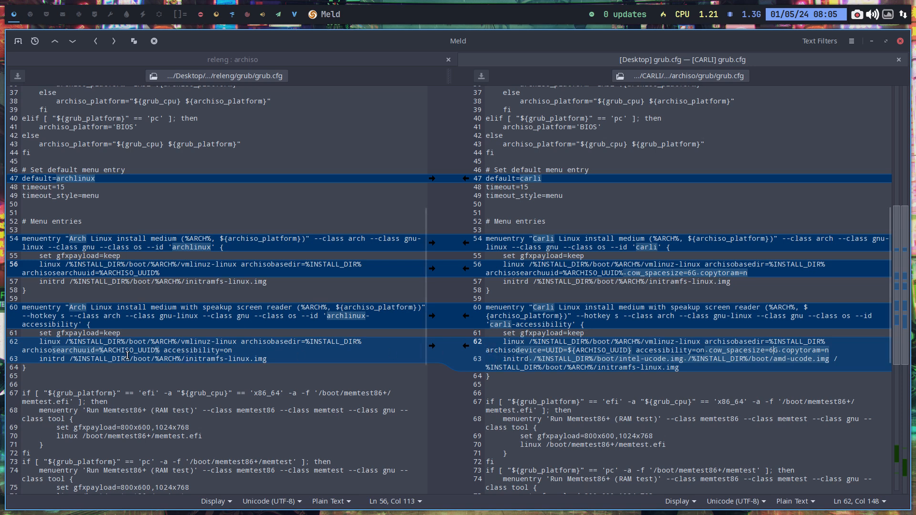
# Step: In grub.cfg's Carli speakup entry, replace the archisodevice parameter with releng's archisosearchuuid=%ARCHISO_UUID% and remove the intel-ucode and amd-ucode images from initrd
pyautogui.moveTo(159, 351); pyautogui.dragTo(23, 352)
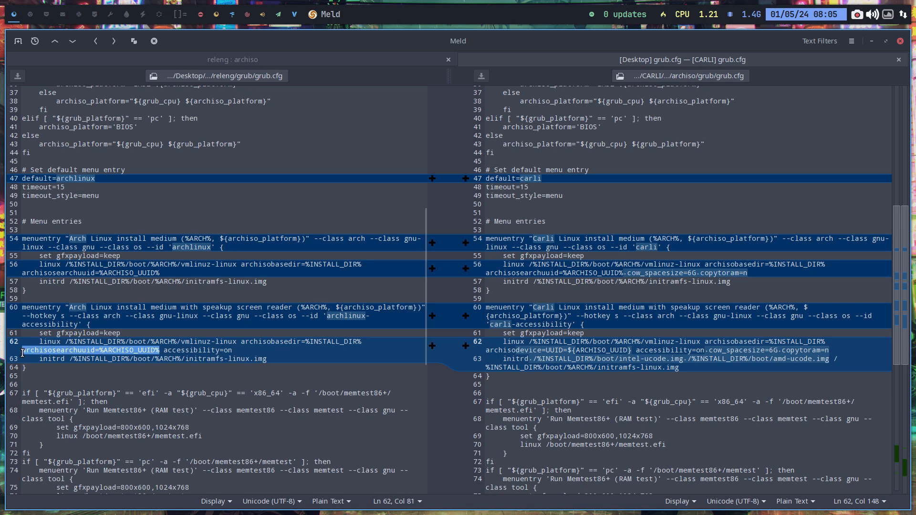
pyautogui.hotkey('ctrl', 'c')
pyautogui.moveTo(486, 350); pyautogui.dragTo(630, 349)
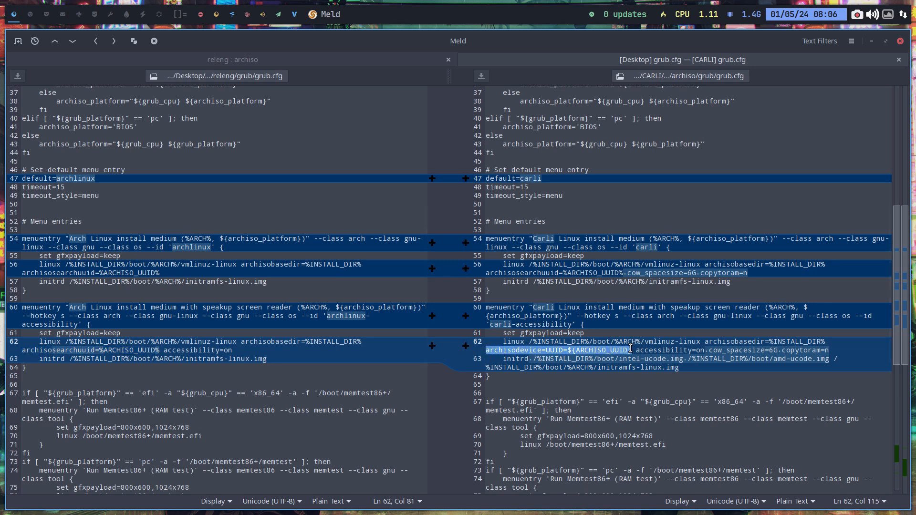
pyautogui.hotkey('ctrl', 'v')
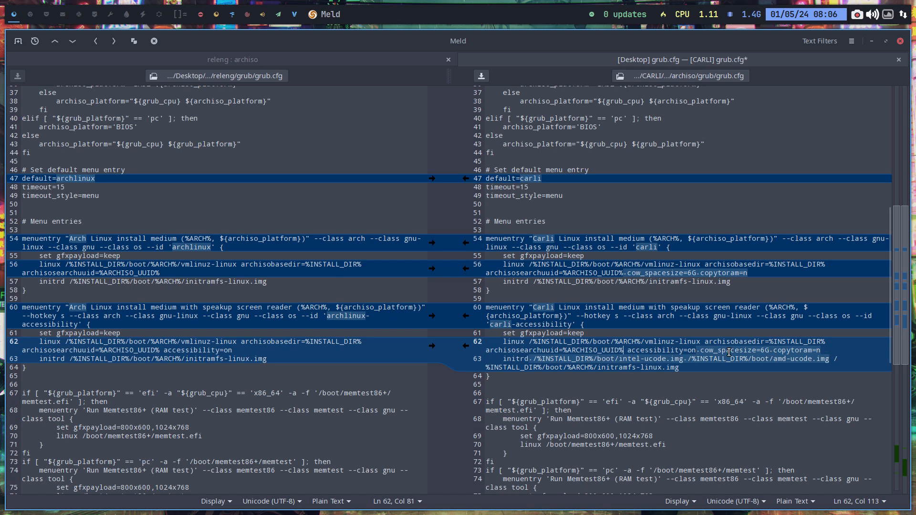
pyautogui.click(829, 358)
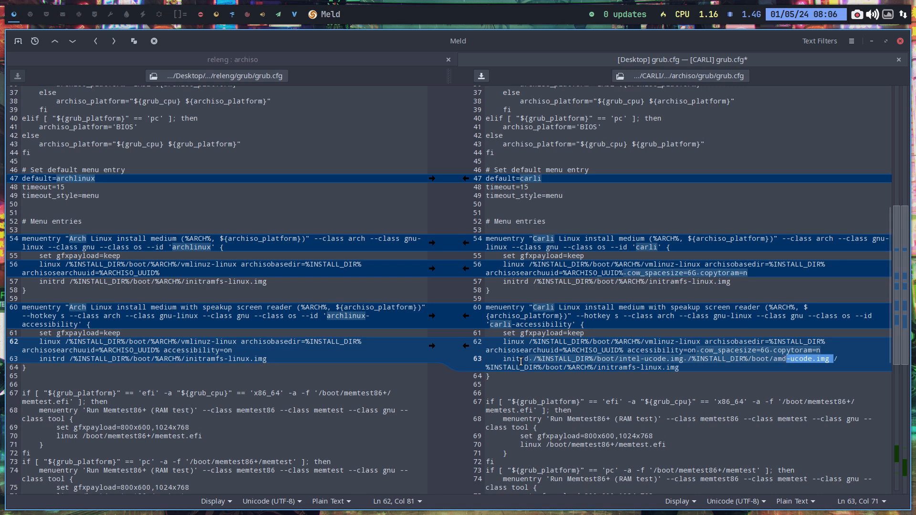
pyautogui.moveTo(533, 359); pyautogui.dragTo(851, 357)
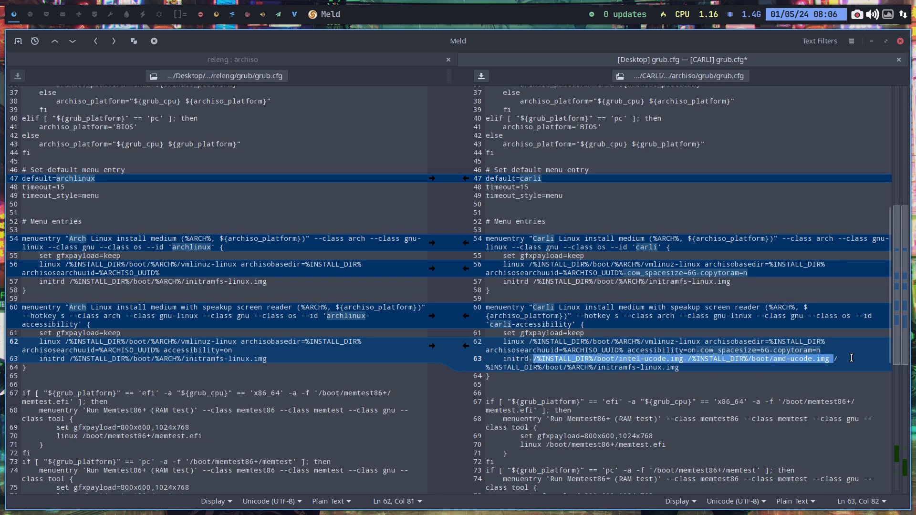
pyautogui.press('BackSpace')
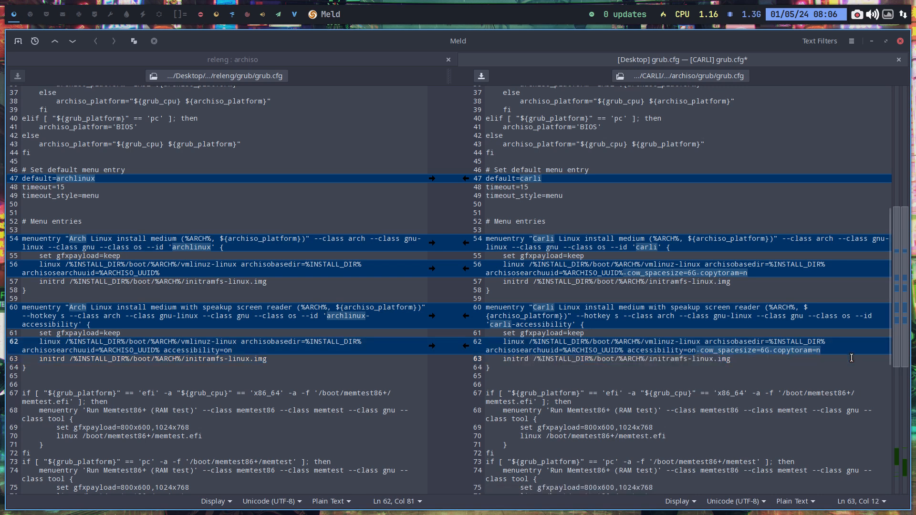
pyautogui.click(638, 364)
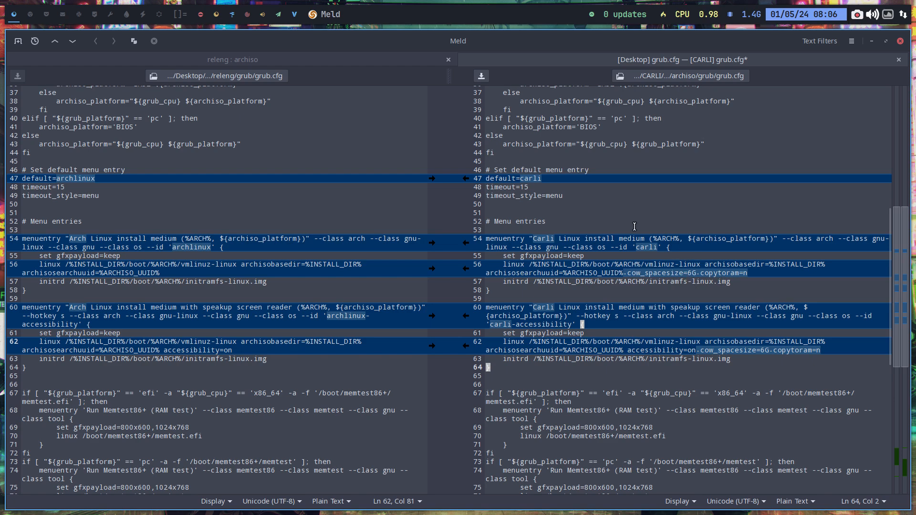
# Step: Review the remaining differences in grub.cfg, then close the comparison and save carli-12's copy
pyautogui.scroll(-10, 597, 399)
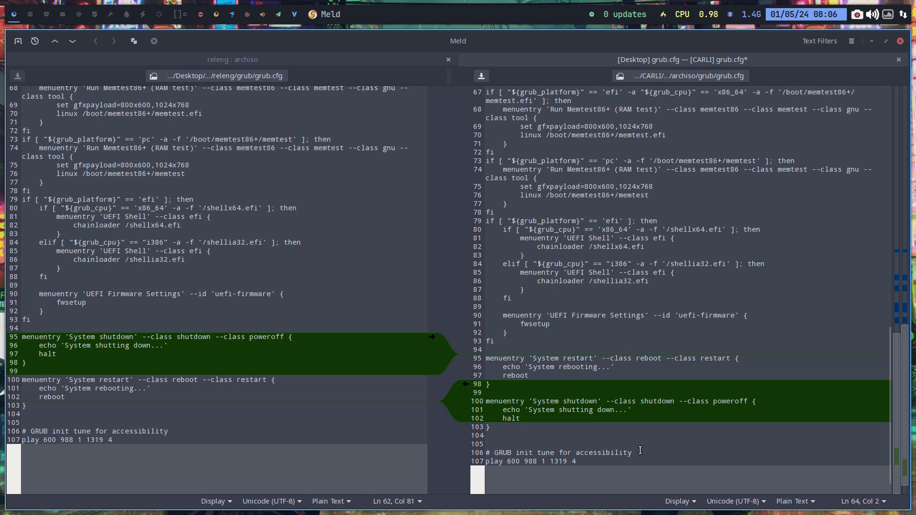
pyautogui.scroll(3, 879, 139)
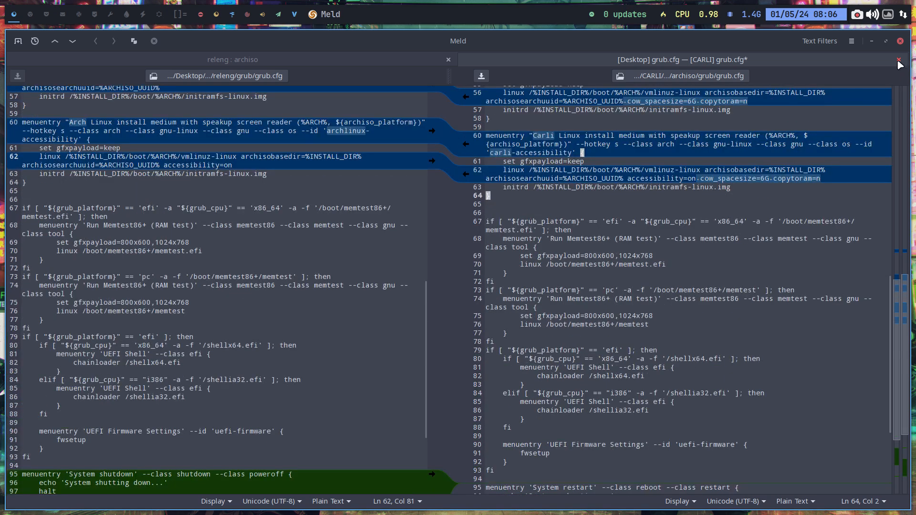
pyautogui.click(899, 60)
pyautogui.click(541, 296)
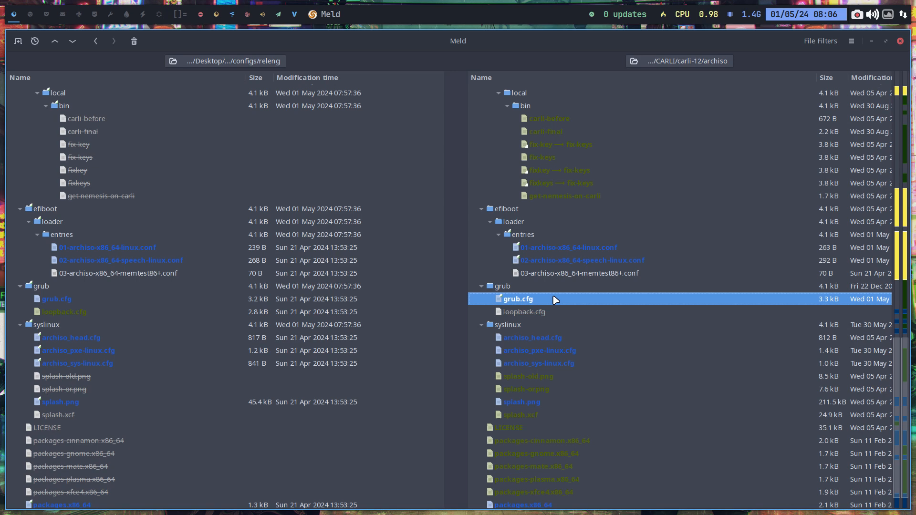
# Step: Copy loopback.cfg from releng's grub folder to carli-12 and compare the two copies
pyautogui.click(78, 313)
pyautogui.rightClick(77, 314)
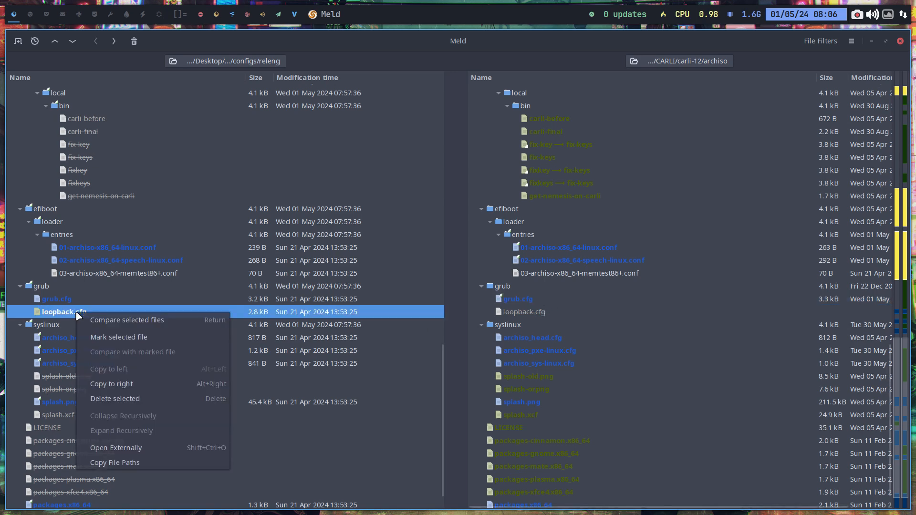
pyautogui.click(138, 384)
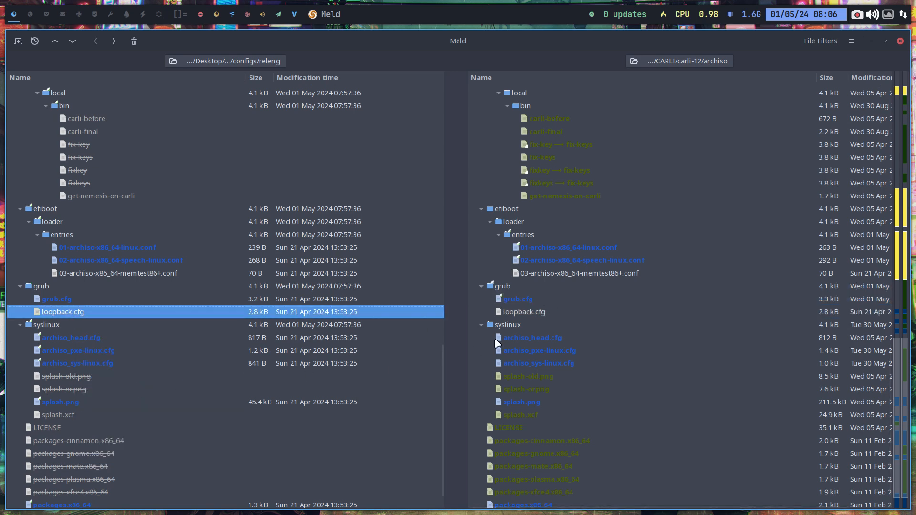
pyautogui.doubleClick(528, 313)
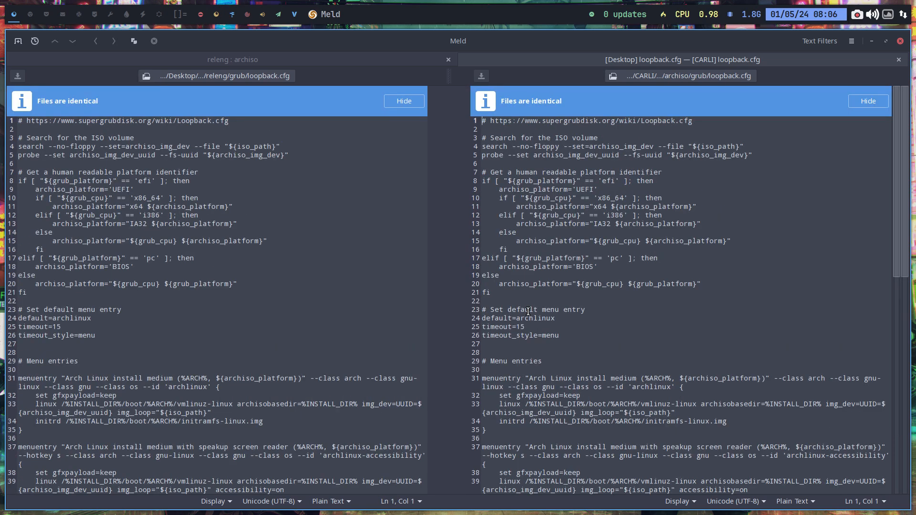
pyautogui.click(899, 59)
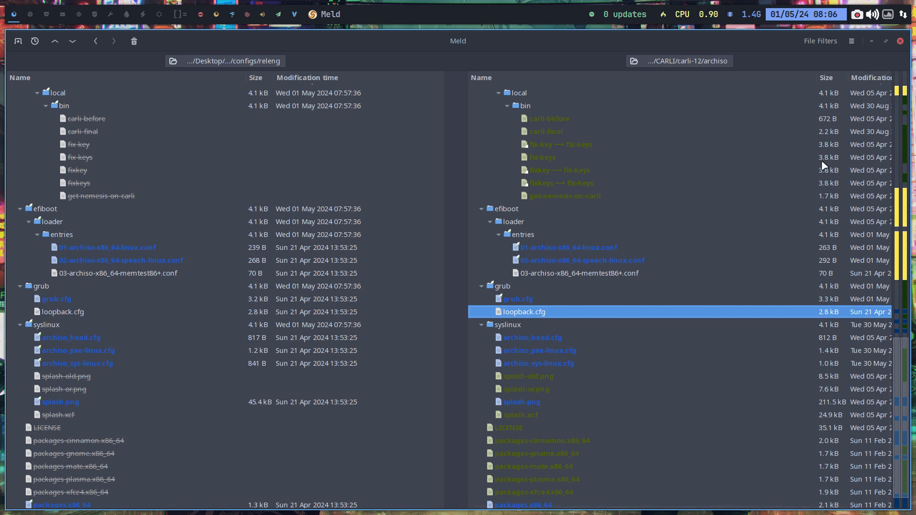
# Step: Compare the two versions of archiso_head.cfg in the syslinux folder and close the comparison
pyautogui.click(98, 336)
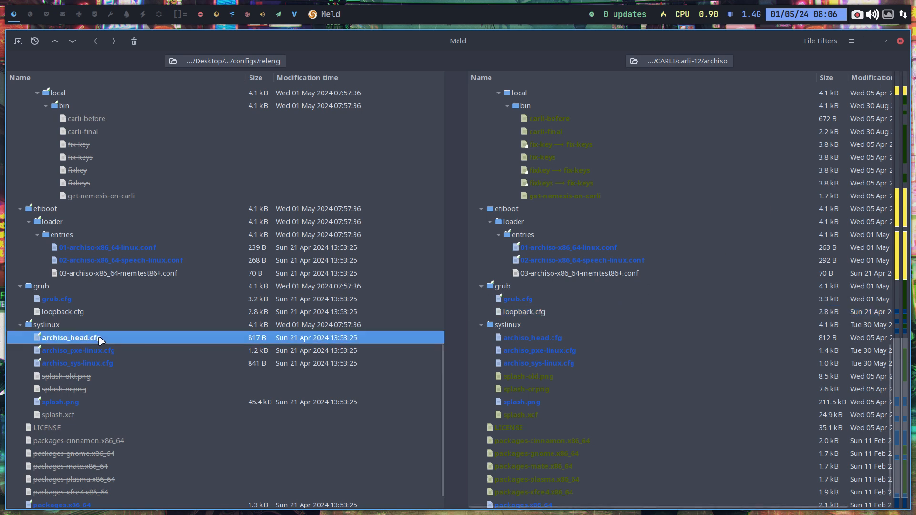
pyautogui.doubleClick(553, 334)
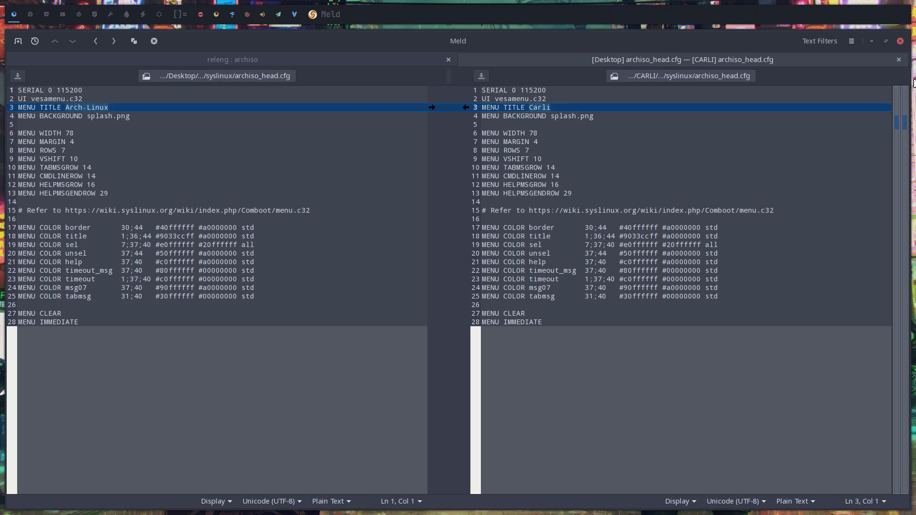
pyautogui.click(898, 59)
# Step: Open the archiso_pxe-linux.cfg comparison and remove the intel-ucode and amd-ucode images from carli-12's NBD INITRD line
pyautogui.doubleClick(513, 350)
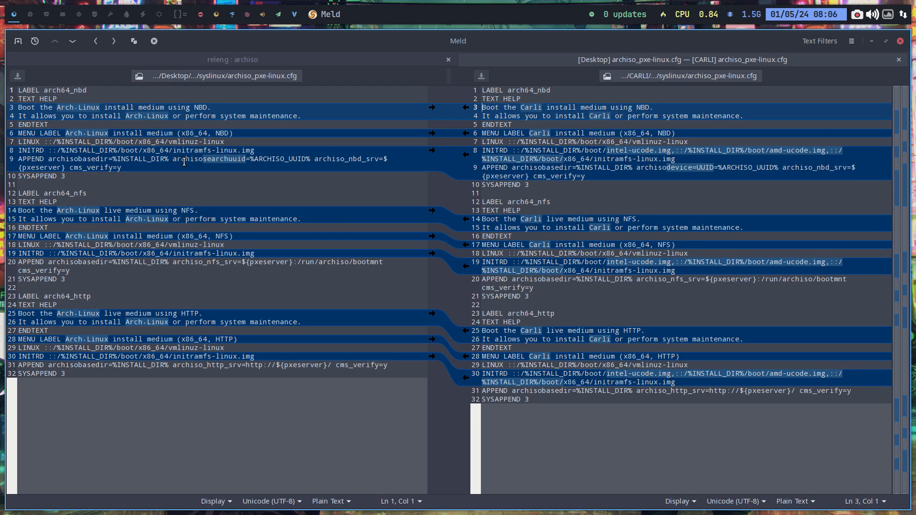
pyautogui.moveTo(173, 160); pyautogui.dragTo(312, 161)
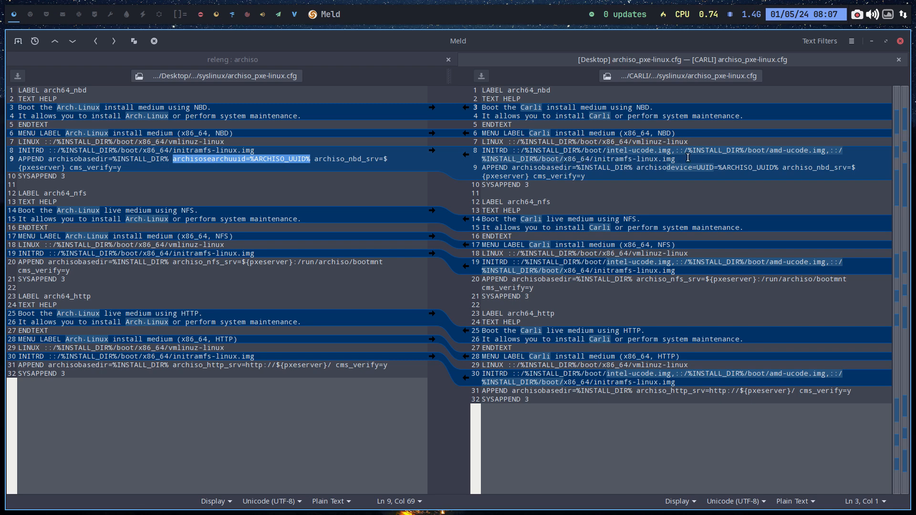
pyautogui.moveTo(830, 151); pyautogui.dragTo(520, 153)
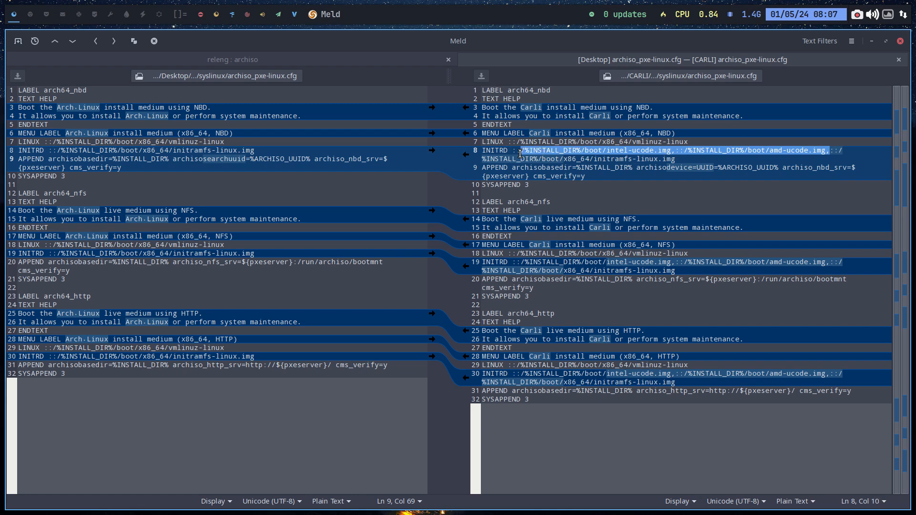
pyautogui.press('BackSpace')
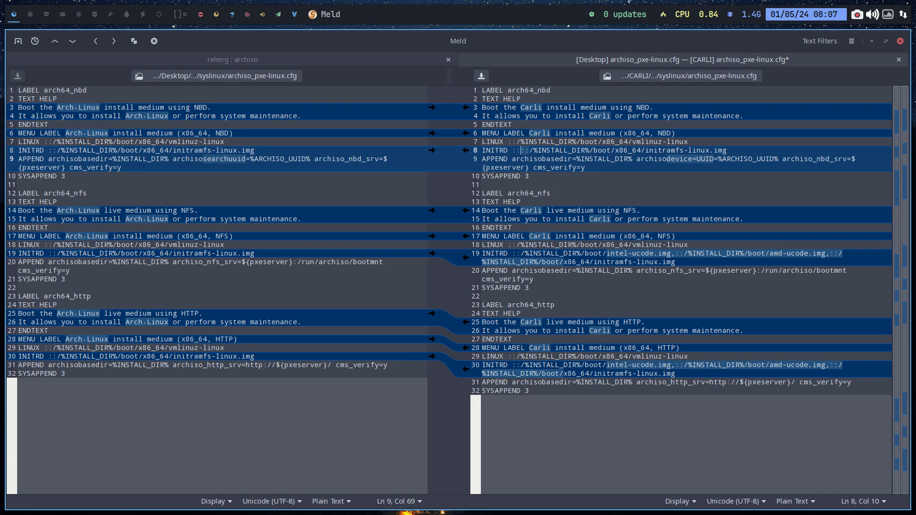
pyautogui.press('Delete')
pyautogui.press('Delete')
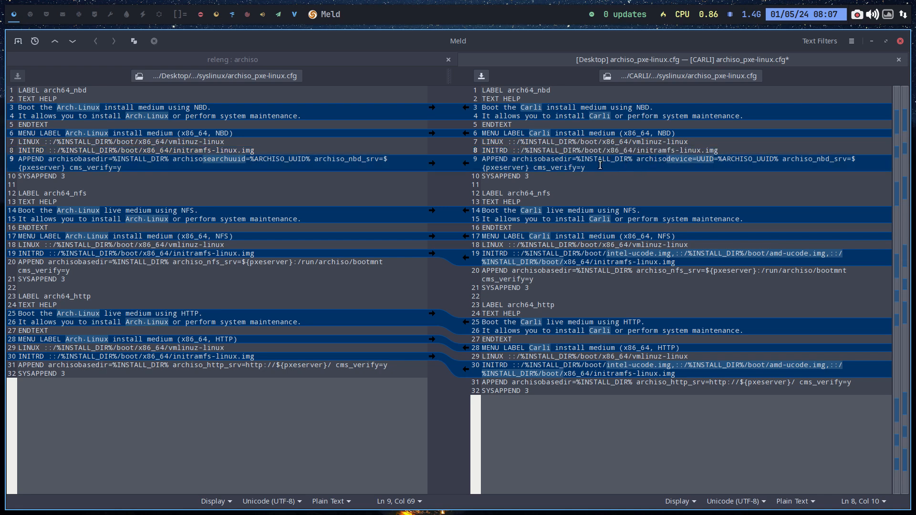
# Step: In carli-12's NBD APPEND line, replace archisodevice=UUID=%ARCHISO_UUID% with releng's archisosearchuuid=%ARCHISO_UUID%
pyautogui.click(514, 160)
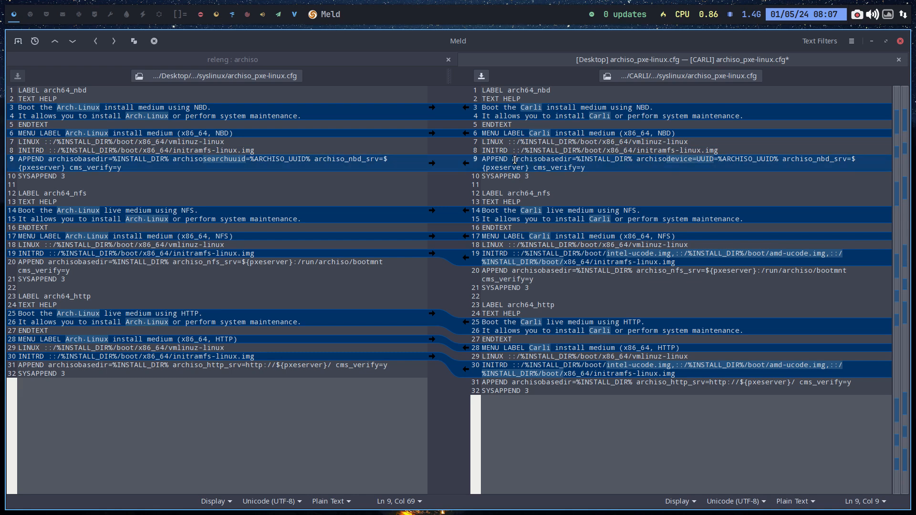
pyautogui.moveTo(513, 160); pyautogui.dragTo(779, 158)
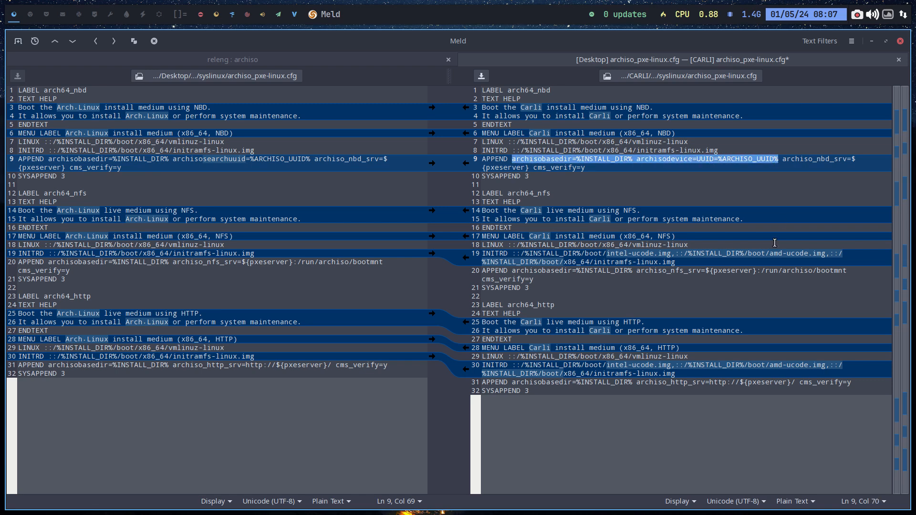
pyautogui.click(211, 162)
pyautogui.moveTo(173, 160); pyautogui.dragTo(310, 159)
pyautogui.hotkey('ctrl', 'c')
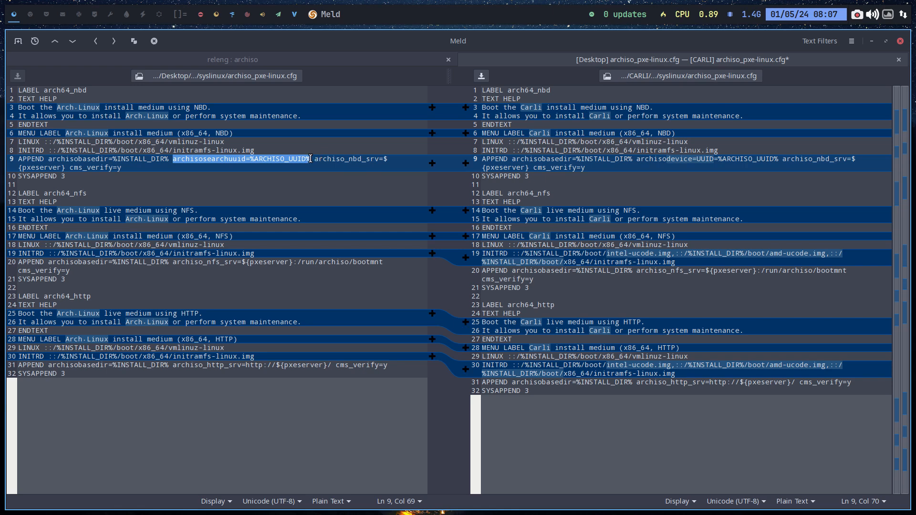
pyautogui.click(638, 159)
pyautogui.moveTo(641, 159); pyautogui.dragTo(779, 159)
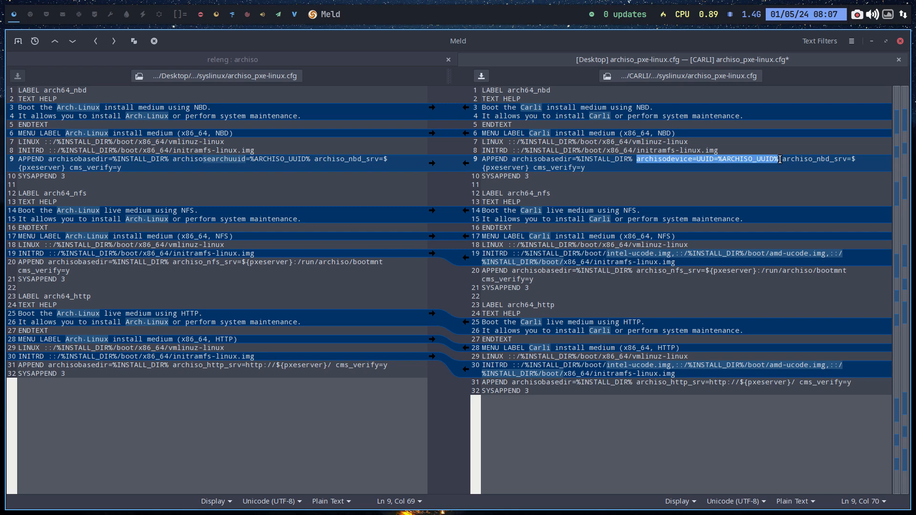
pyautogui.hotkey('ctrl', 'v')
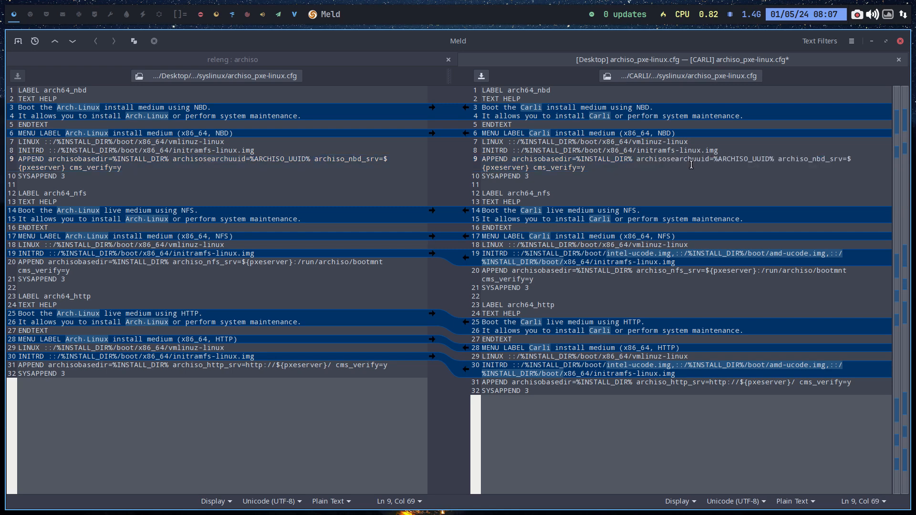
pyautogui.click(644, 169)
# Step: Carry releng's INITRD lines for the NFS and HTTP entries over to carli-12's archiso_pxe-linux.cfg, then save and close it
pyautogui.click(432, 252)
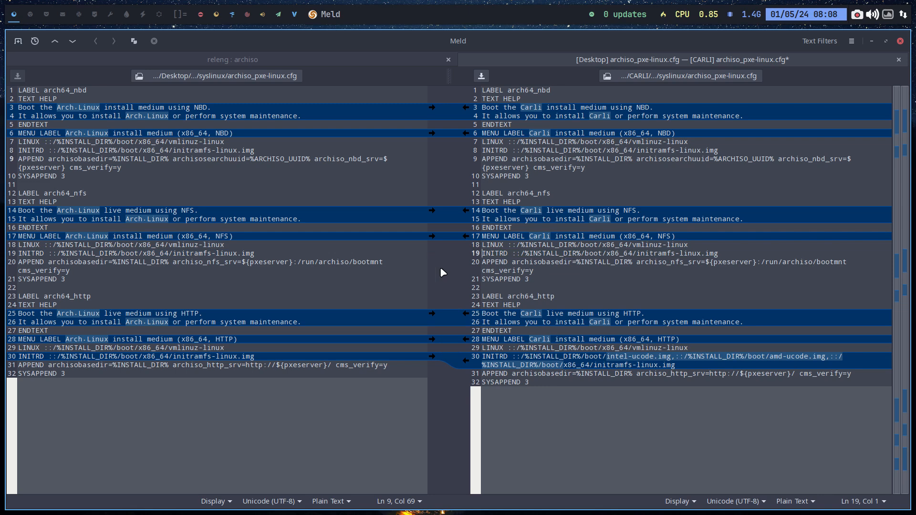
pyautogui.click(432, 356)
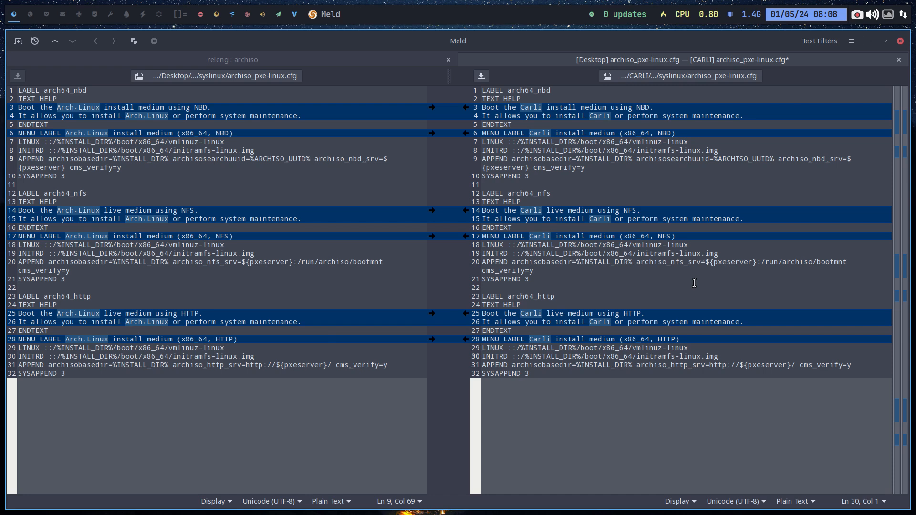
pyautogui.click(898, 60)
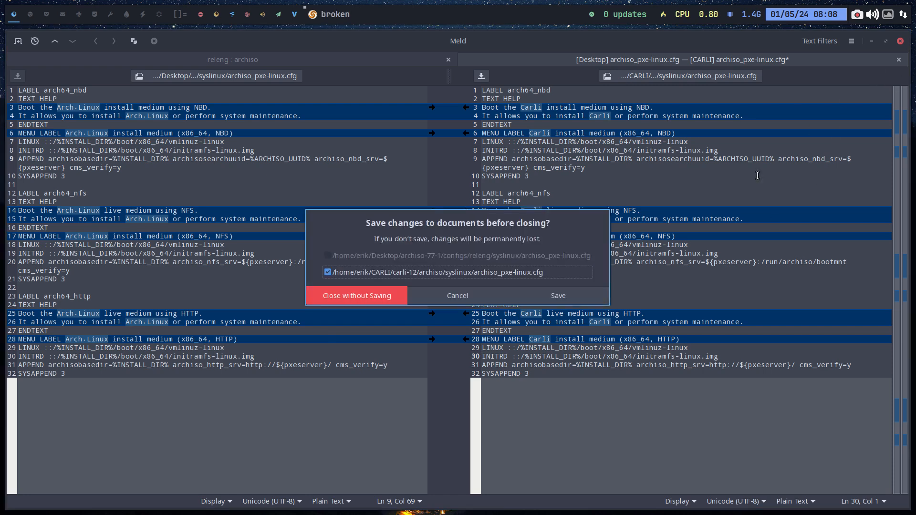
pyautogui.click(579, 293)
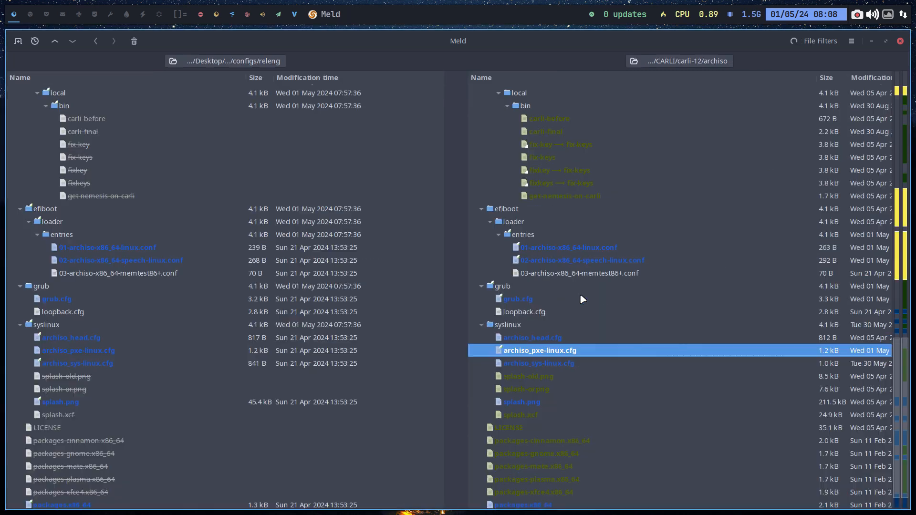
# Step: In archiso_sys-linux.cfg, replace carli-12's first INITRD and APPEND lines with releng's, keeping cow_spacesize=4G copytoram=n at the end of APPEND
pyautogui.doubleClick(522, 363)
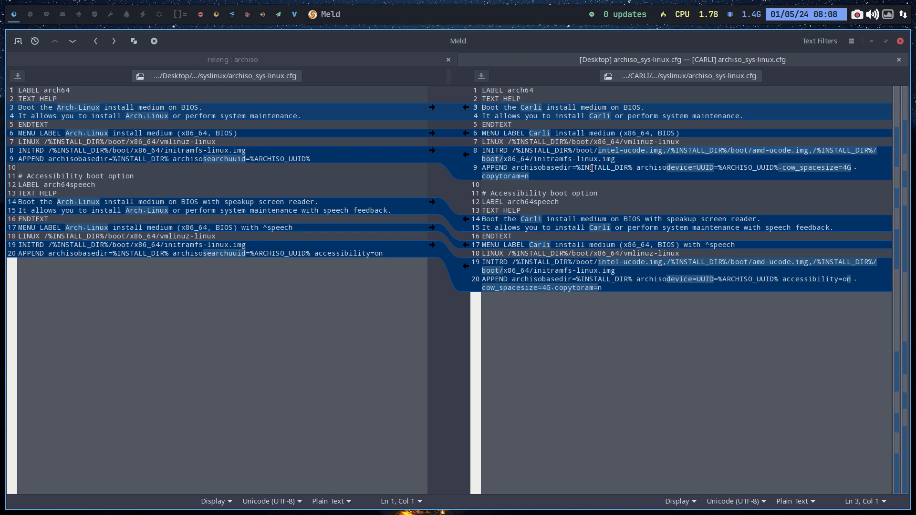
pyautogui.moveTo(782, 168); pyautogui.dragTo(788, 177)
pyautogui.hotkey('ctrl', 'c')
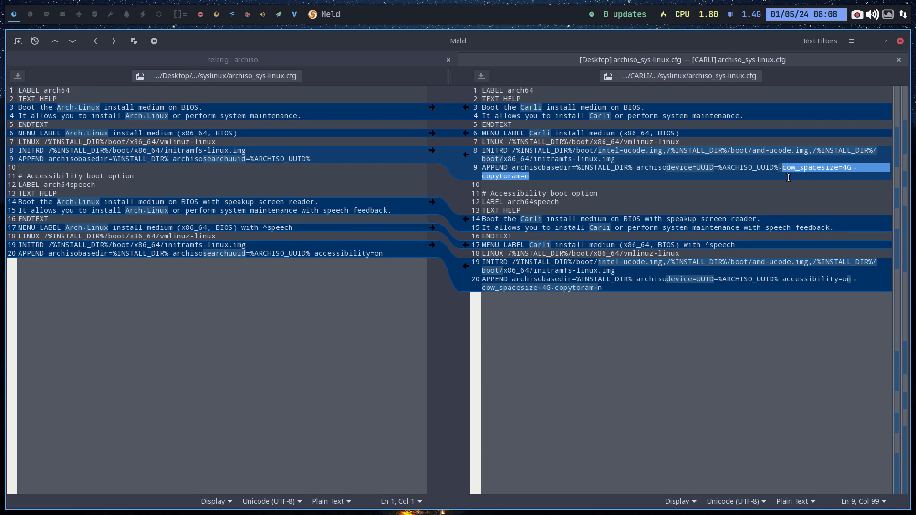
pyautogui.click(432, 150)
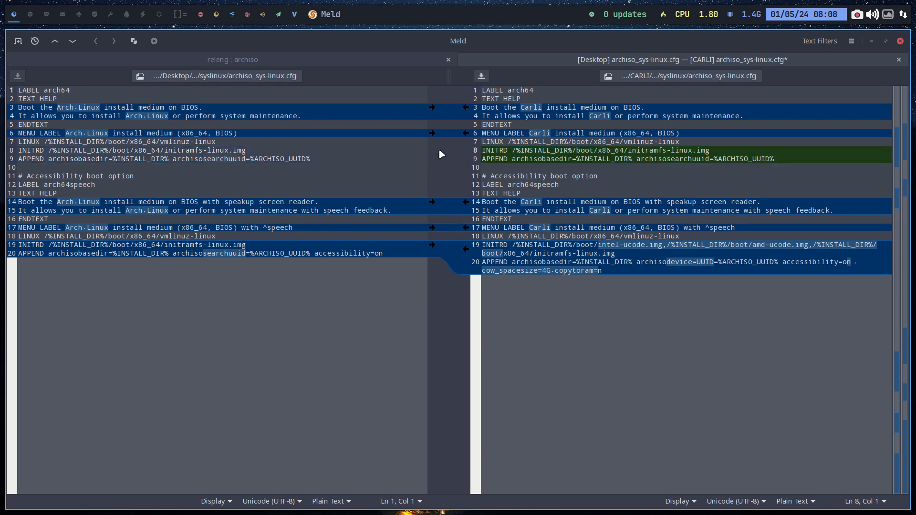
pyautogui.click(776, 159)
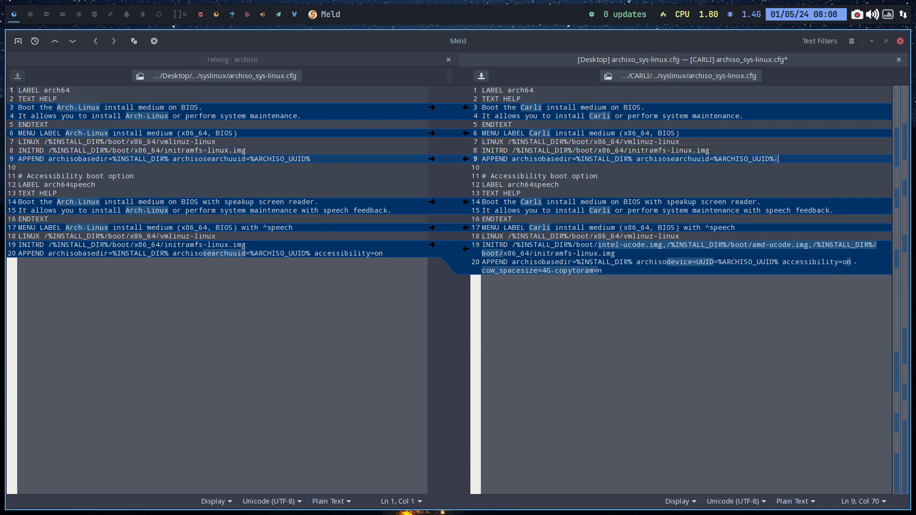
pyautogui.hotkey('ctrl', 'v')
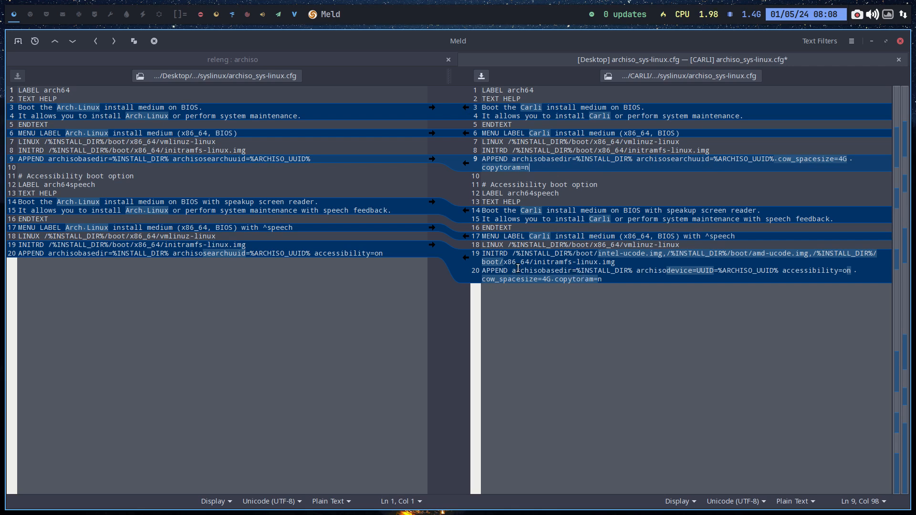
# Step: Replace carli-12's speech-entry INITRD and APPEND lines with releng's, then add cow_spacesize=4G copytoram=n to the end of APPEND
pyautogui.click(432, 243)
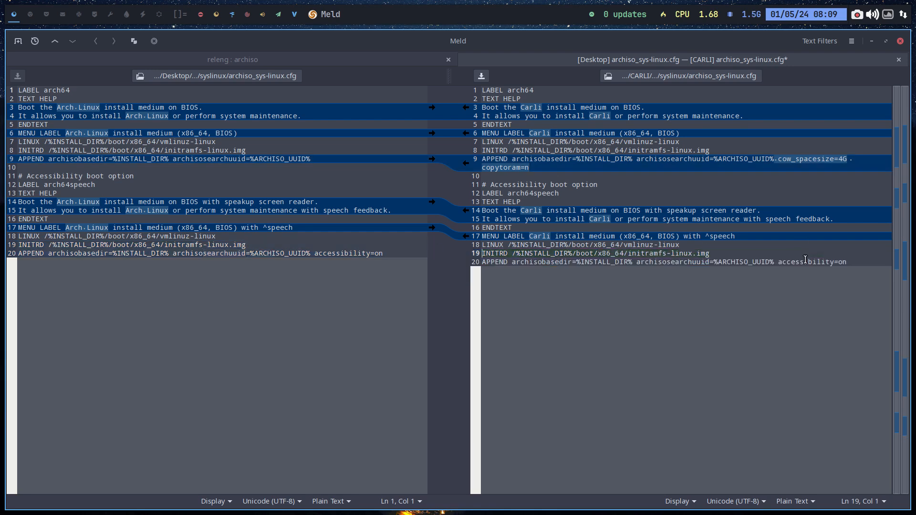
pyautogui.click(863, 264)
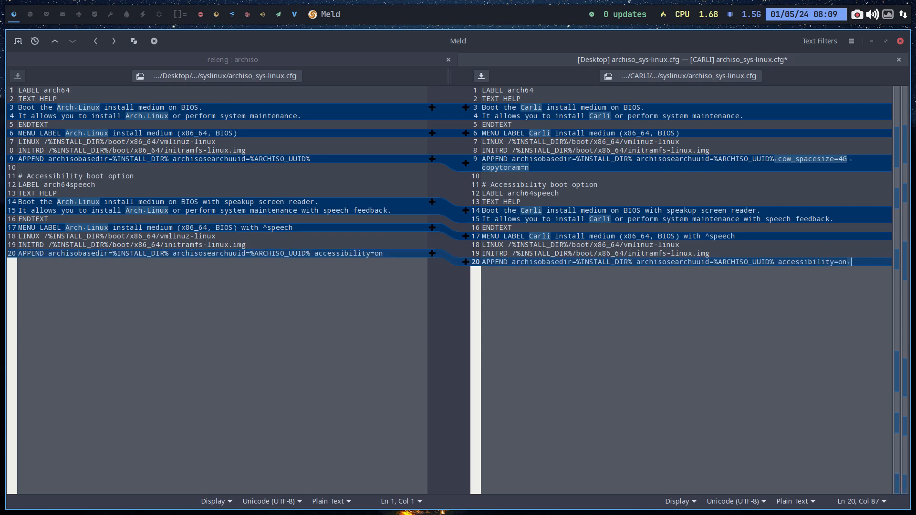
pyautogui.hotkey('ctrl', 'v')
# Step: Set cow_spacesize to 6G in both APPEND lines of carli-12's archiso_sys-linux.cfg, then save and close the comparison
pyautogui.click(546, 270)
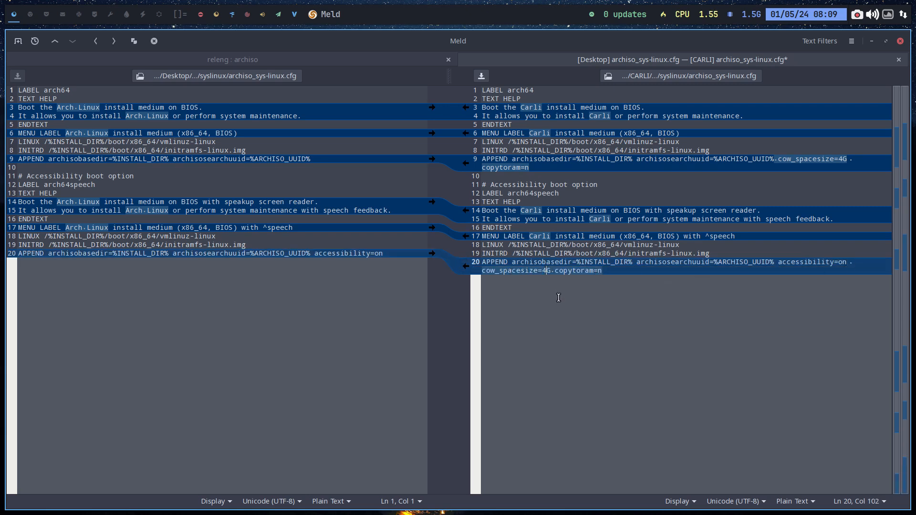
pyautogui.press('BackSpace')
pyautogui.write('6')
pyautogui.click(842, 159)
pyautogui.press('BackSpace')
pyautogui.write('6')
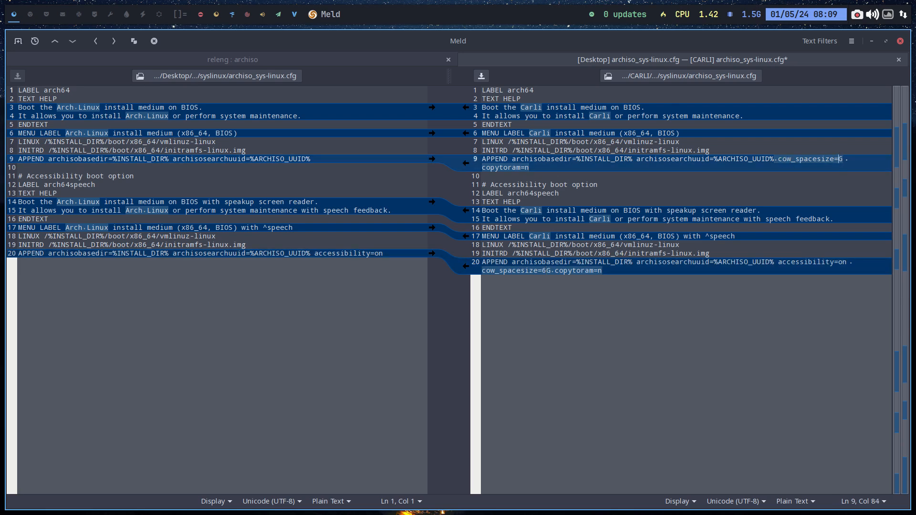
pyautogui.write('6')
pyautogui.click(825, 261)
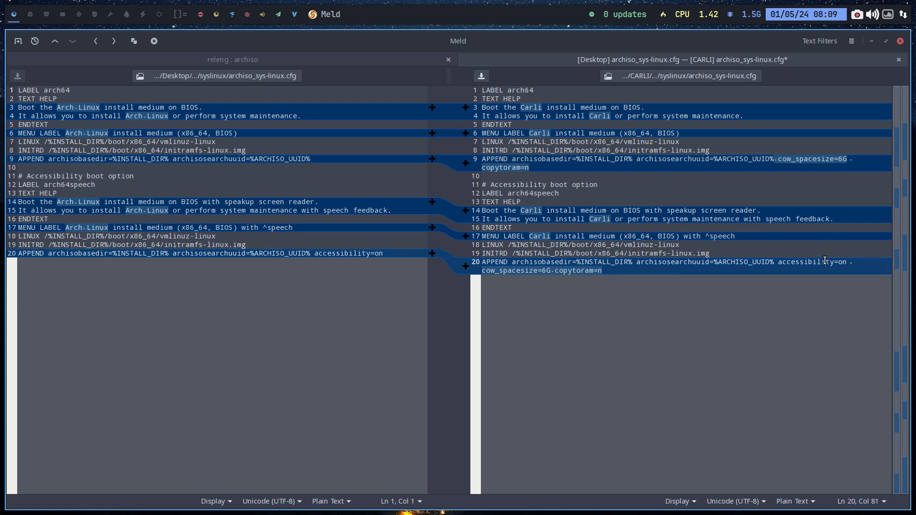
pyautogui.hotkey('ctrl', 's')
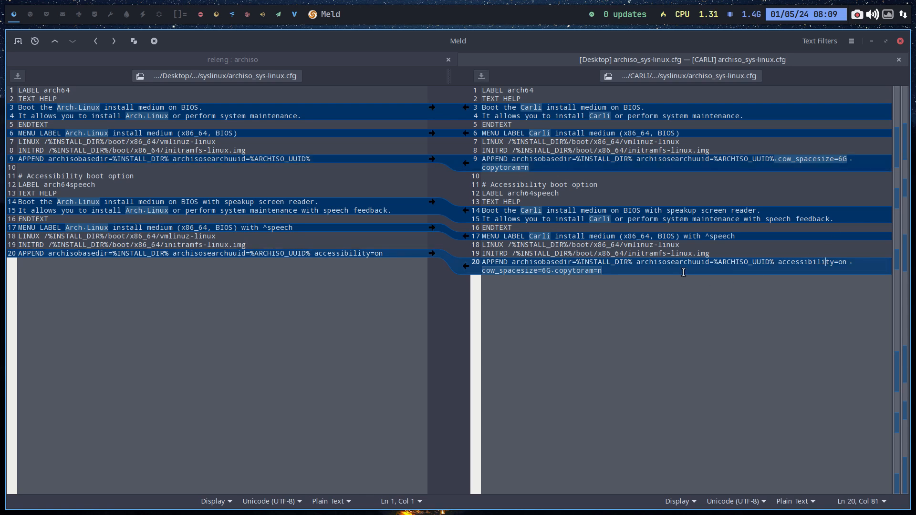
pyautogui.click(898, 60)
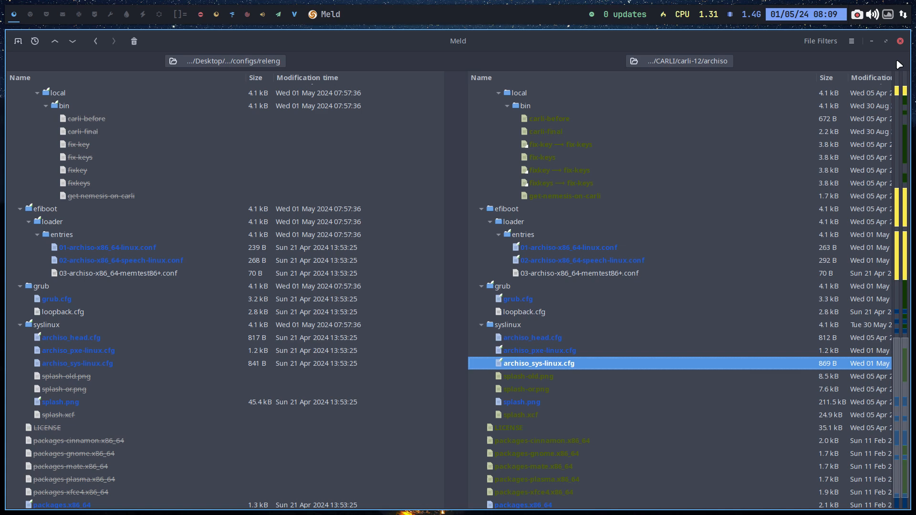
# Step: Look through the remaining differences in the folder comparison: the splash images, LICENSE, the desktop package lists, packages.x86_64 and pacman.conf
pyautogui.click(548, 379)
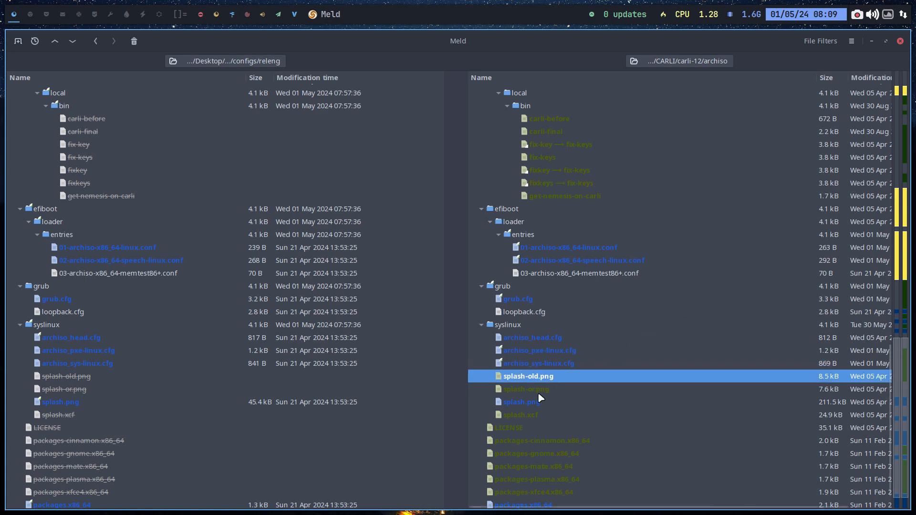
pyautogui.click(537, 391)
pyautogui.click(537, 403)
pyautogui.click(526, 416)
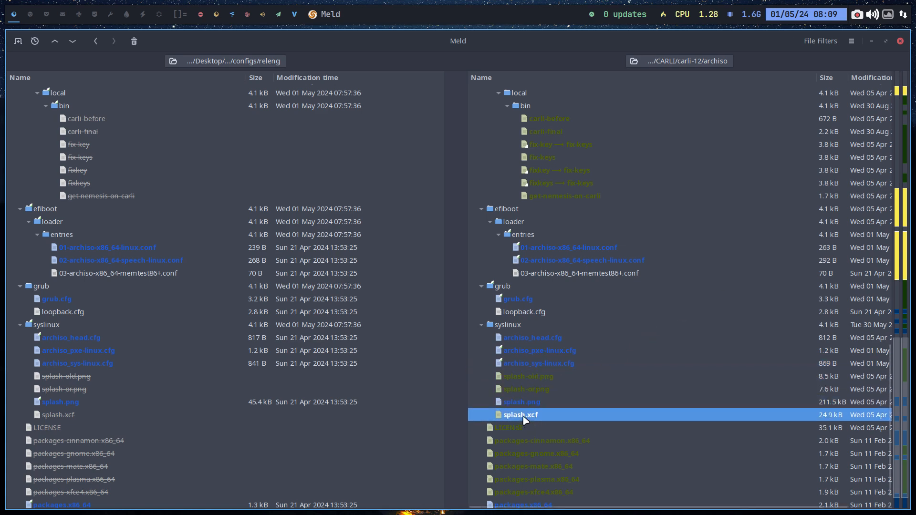
pyautogui.click(526, 428)
pyautogui.scroll(-1, 635, 352)
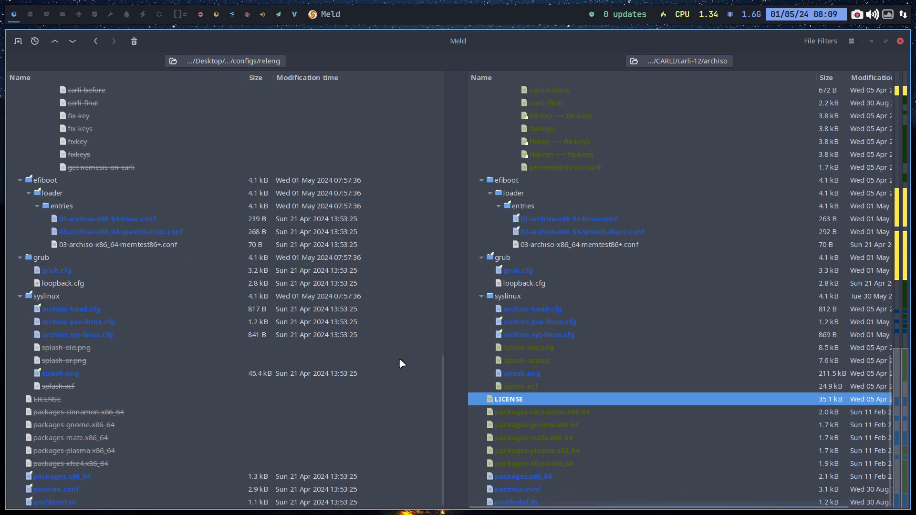
pyautogui.click(62, 414)
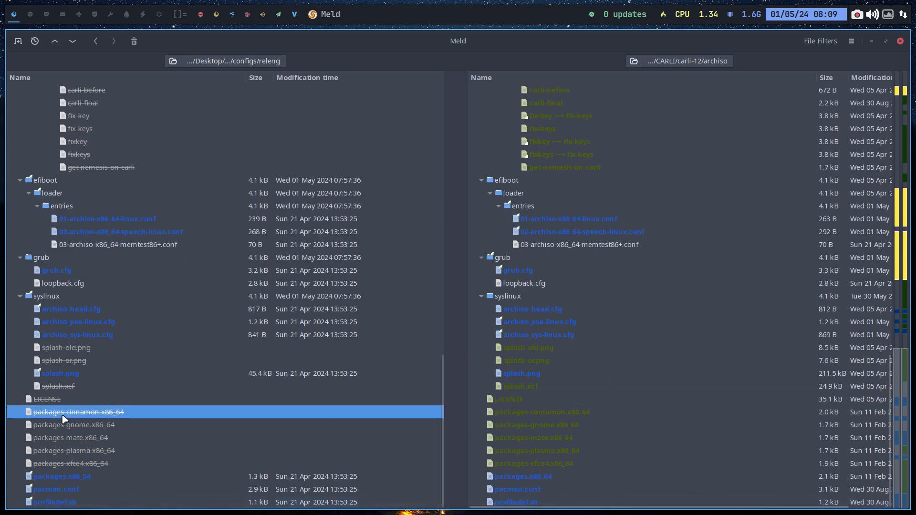
pyautogui.click(108, 426)
pyautogui.click(108, 438)
pyautogui.click(103, 451)
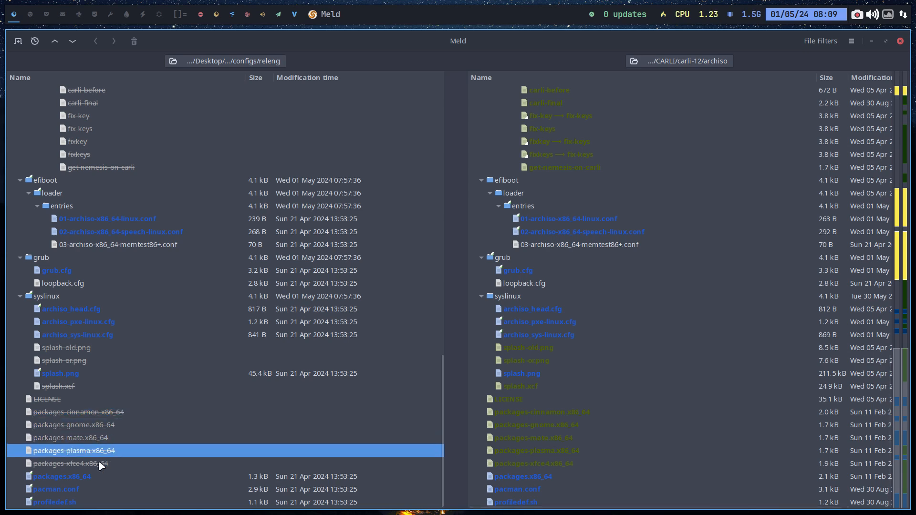
pyautogui.click(99, 462)
pyautogui.click(92, 477)
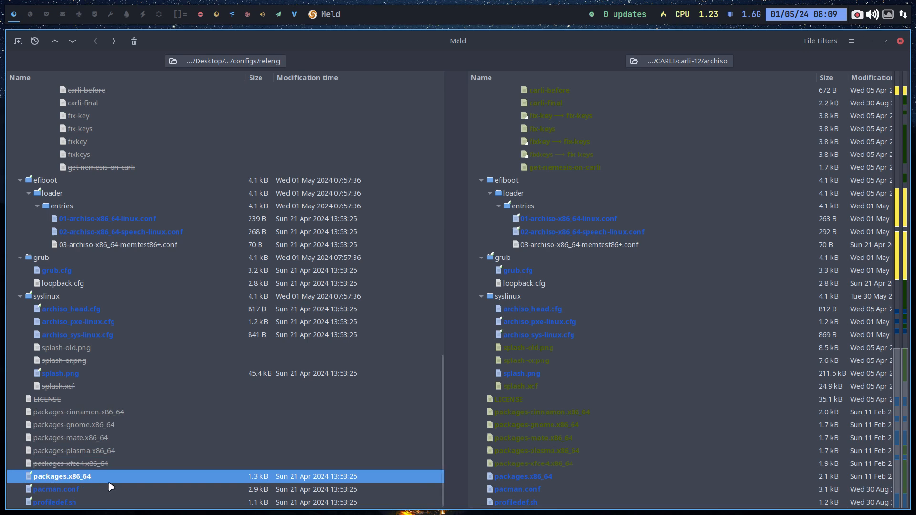
pyautogui.press('Down')
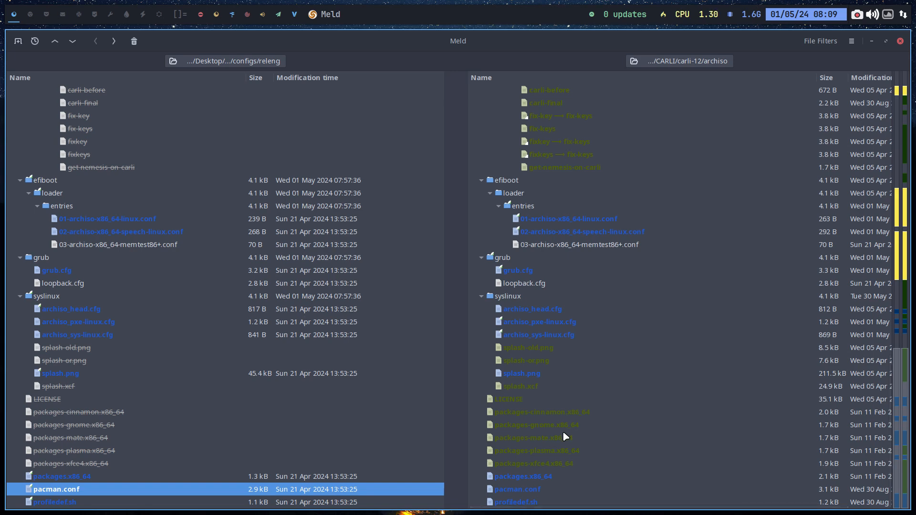
# Step: Open the packages.x86_64 comparison and move ldns before less in carli-12's list to match releng's order
pyautogui.click(535, 477)
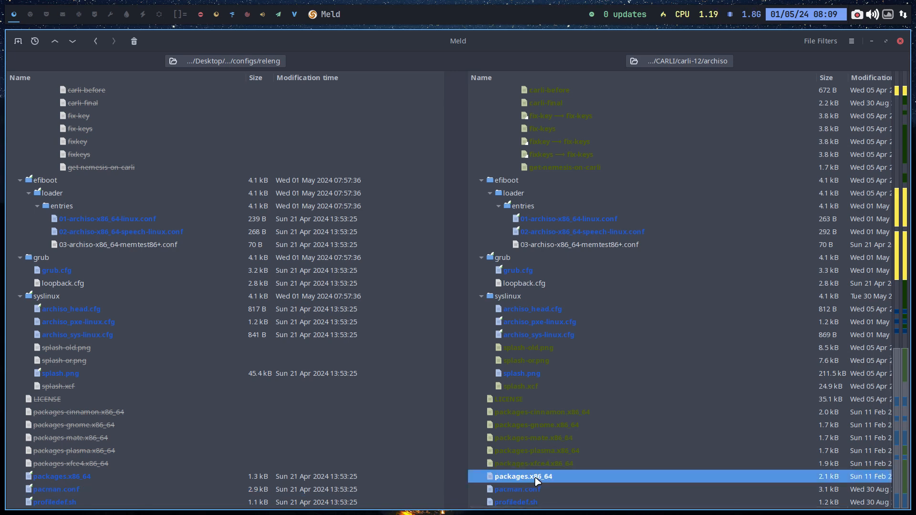
pyautogui.doubleClick(536, 478)
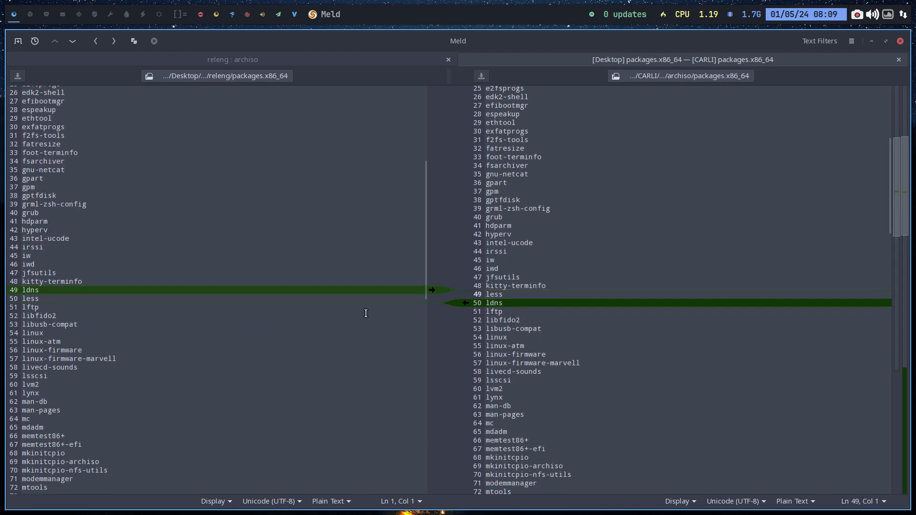
pyautogui.click(432, 290)
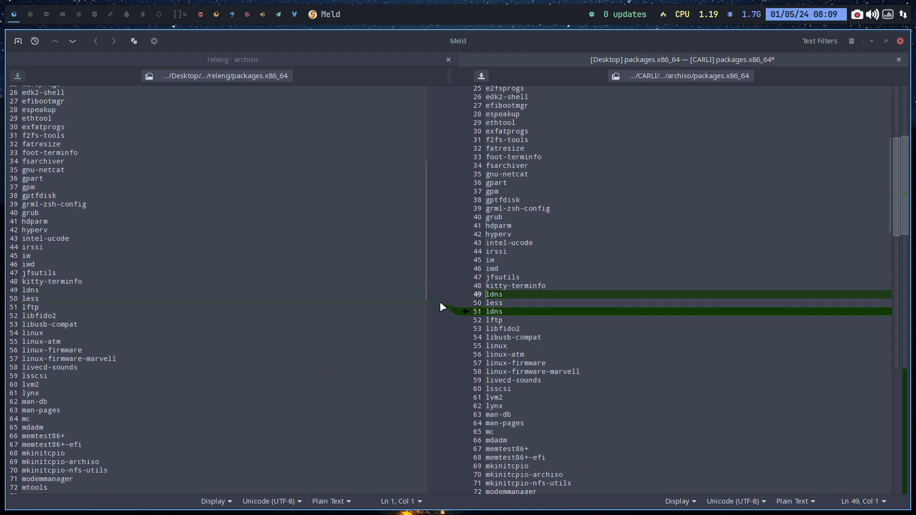
pyautogui.doubleClick(482, 312)
pyautogui.press('BackSpace')
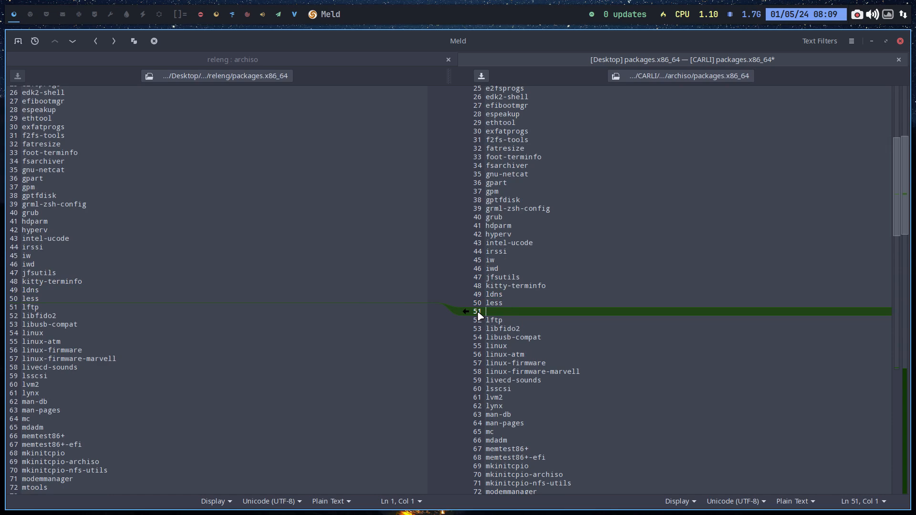
pyautogui.press('BackSpace')
# Step: Check the rest of carli-12's package list, including the Carli Desktop, Calamares and Software sections, then save and close packages.x86_64
pyautogui.scroll(-10, 520, 310)
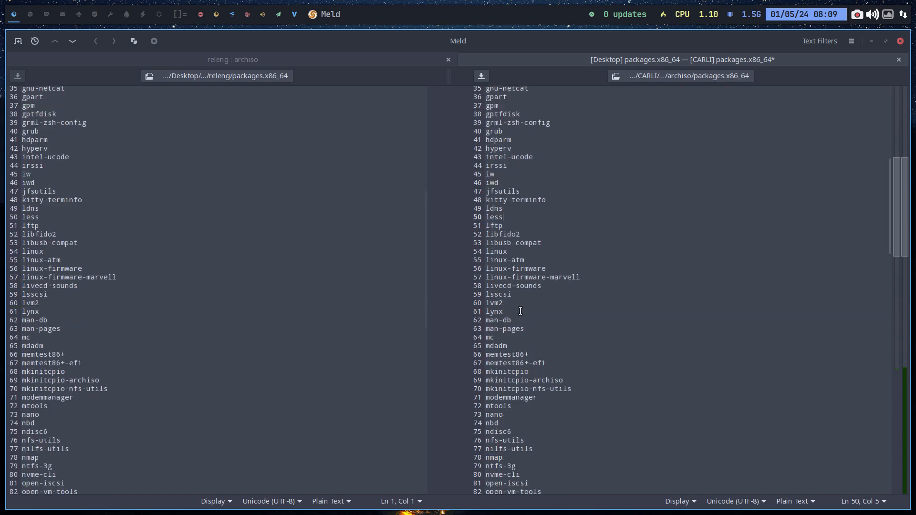
pyautogui.scroll(-6, 520, 310)
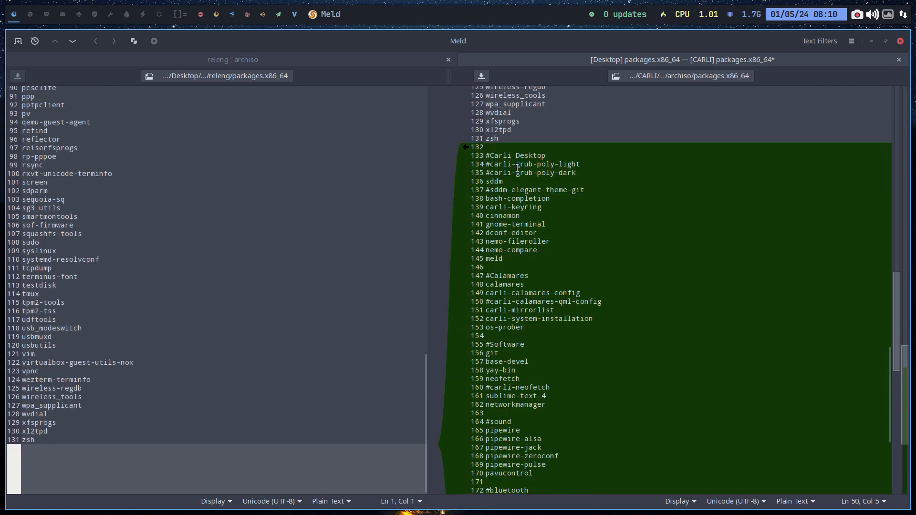
pyautogui.scroll(15, 556, 232)
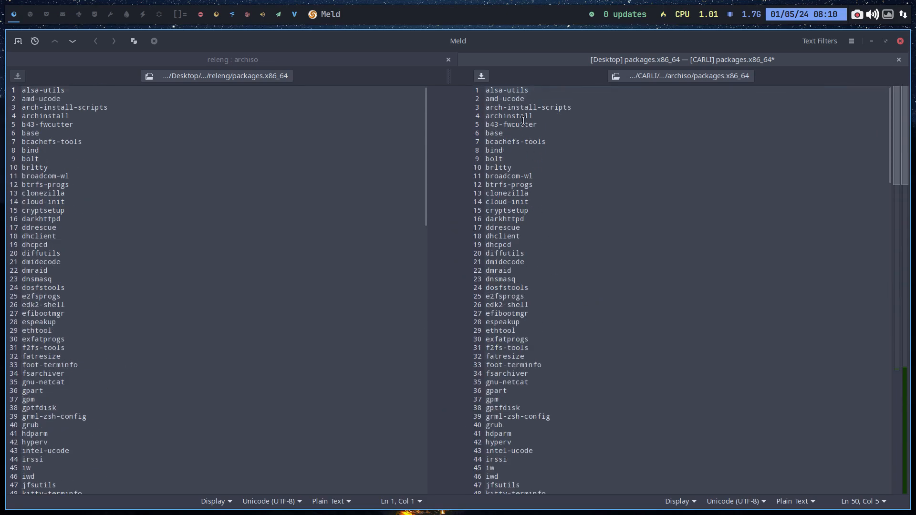
pyautogui.scroll(-12, 534, 417)
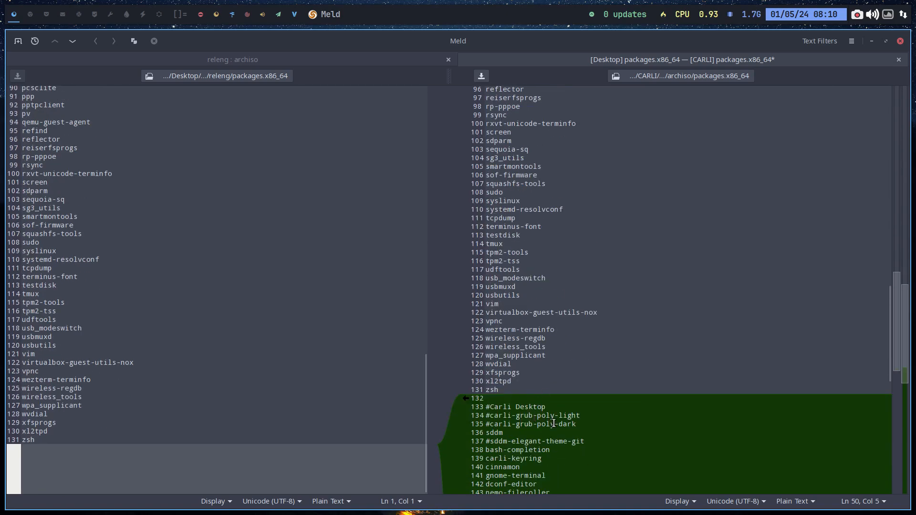
pyautogui.scroll(-5, 554, 424)
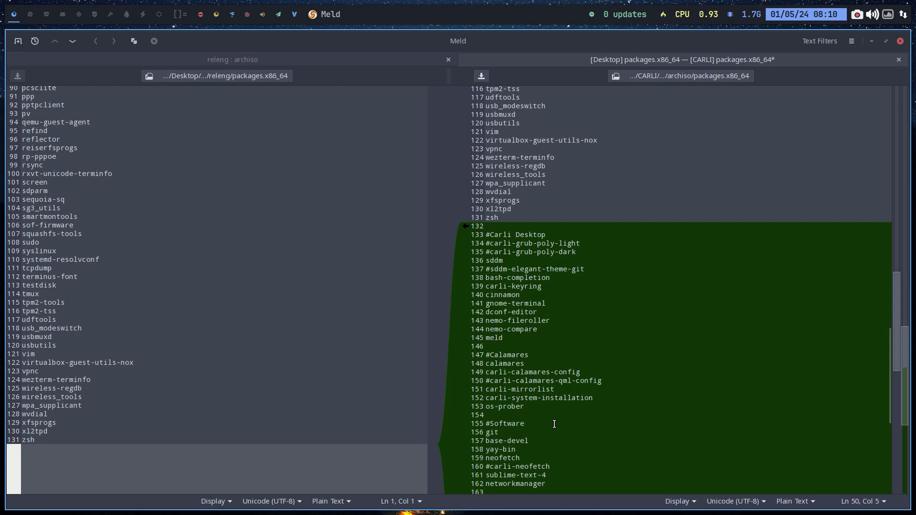
pyautogui.moveTo(503, 260); pyautogui.dragTo(490, 260)
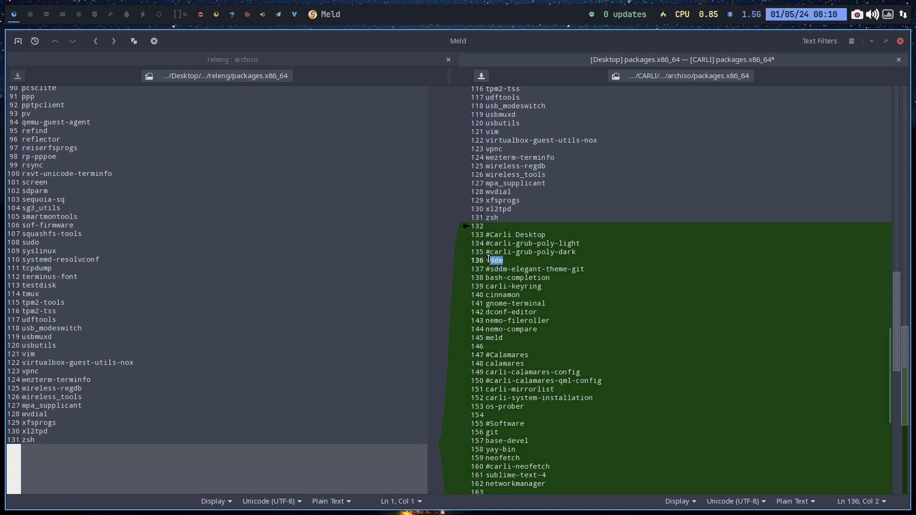
pyautogui.click(517, 278)
pyautogui.scroll(-3, 529, 356)
pyautogui.scroll(-5, 528, 356)
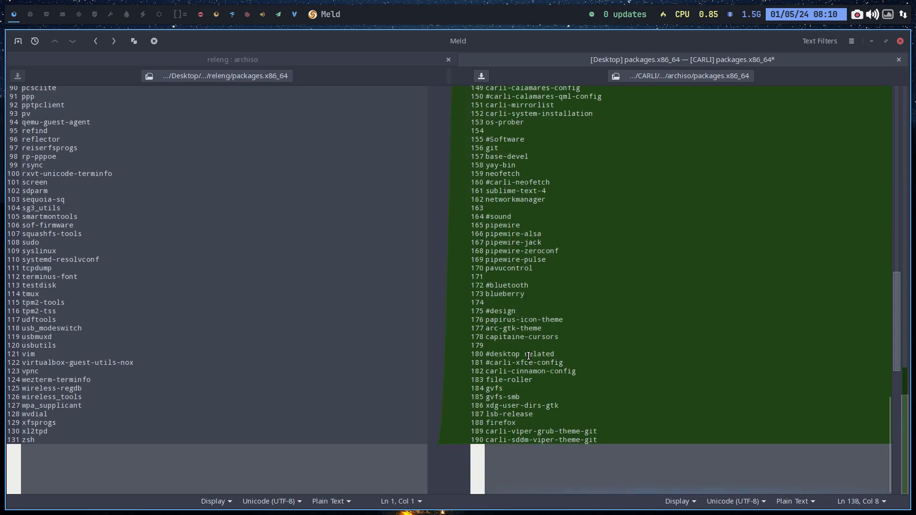
pyautogui.click(899, 59)
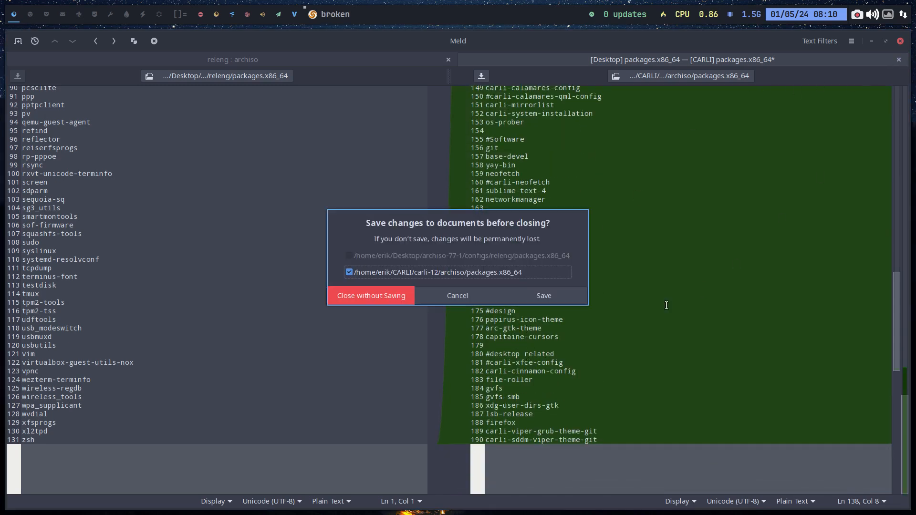
pyautogui.click(550, 296)
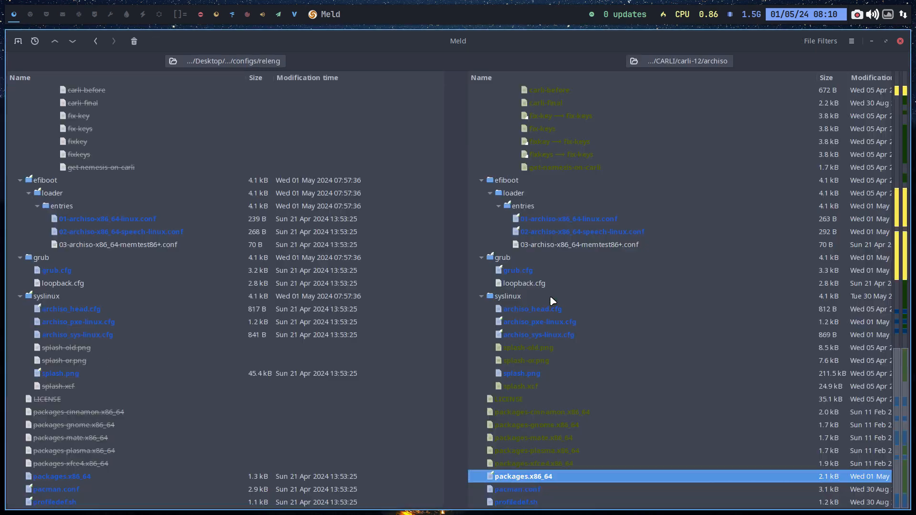
# Step: Open the pacman.conf comparison and copy releng's comment about not checking disk space within a chroot environment into carli-12's file
pyautogui.doubleClick(534, 486)
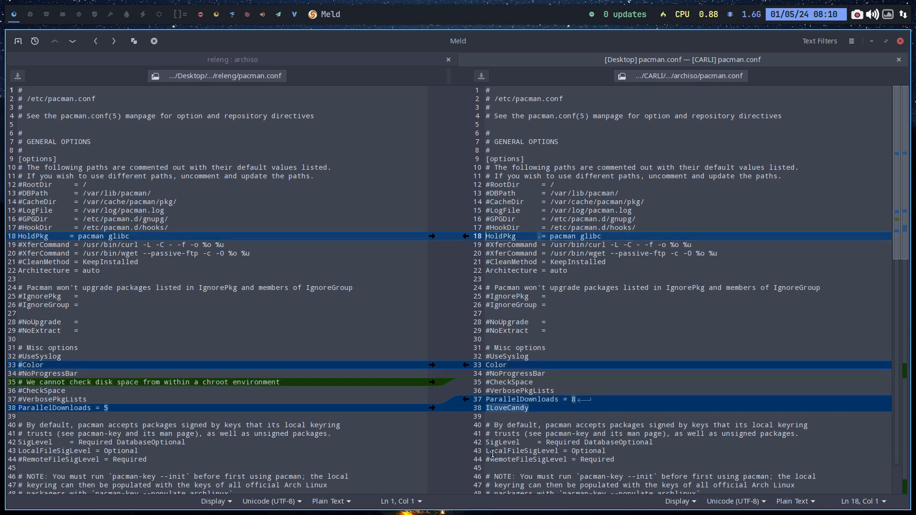
pyautogui.click(68, 236)
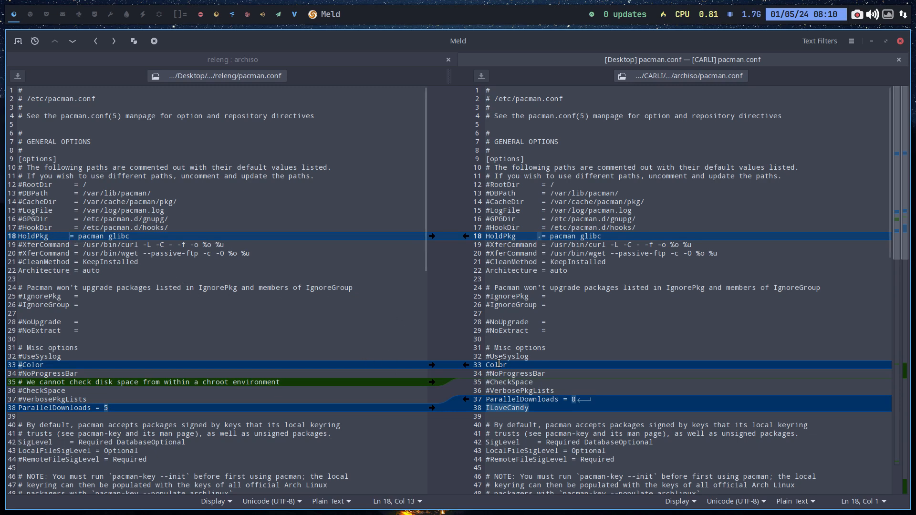
pyautogui.click(431, 382)
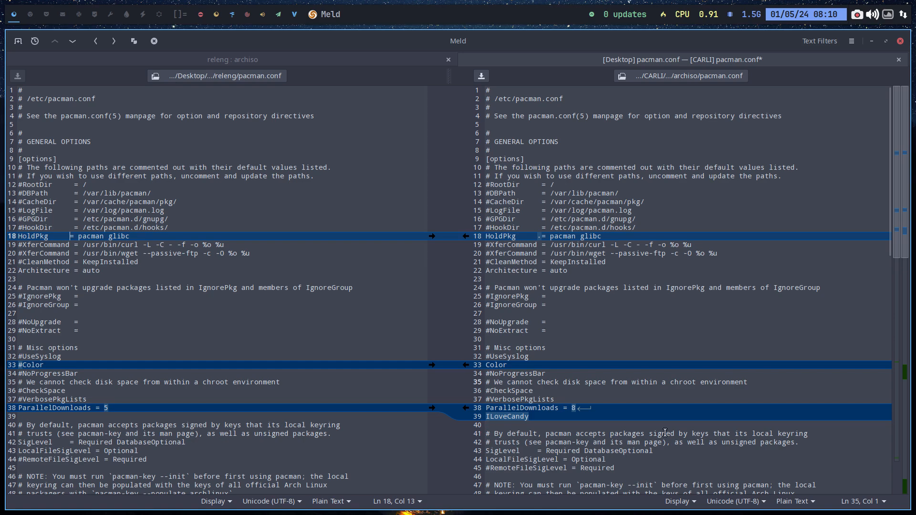
# Step: Review the carli_repo and nemesis_repo sections in carli-12's pacman.conf, then save and close the file
pyautogui.scroll(-3, 665, 432)
pyautogui.scroll(-5, 665, 433)
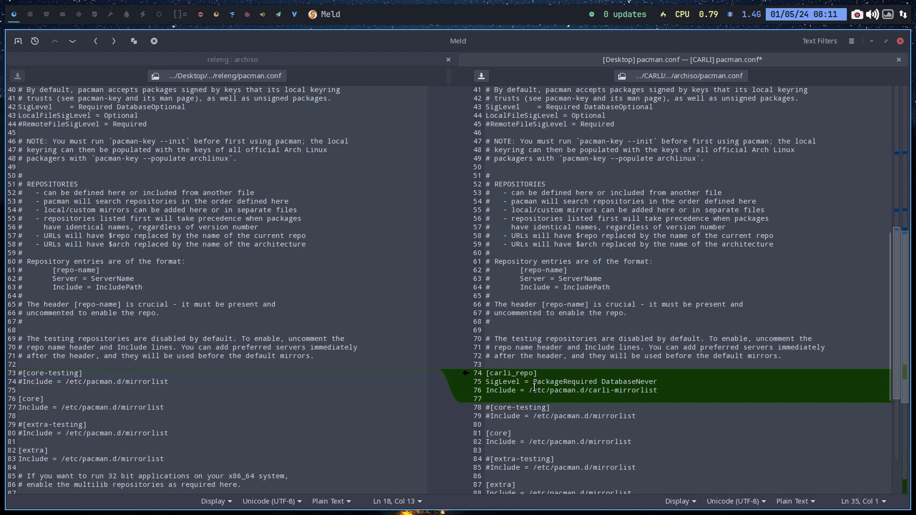
pyautogui.scroll(-5, 533, 391)
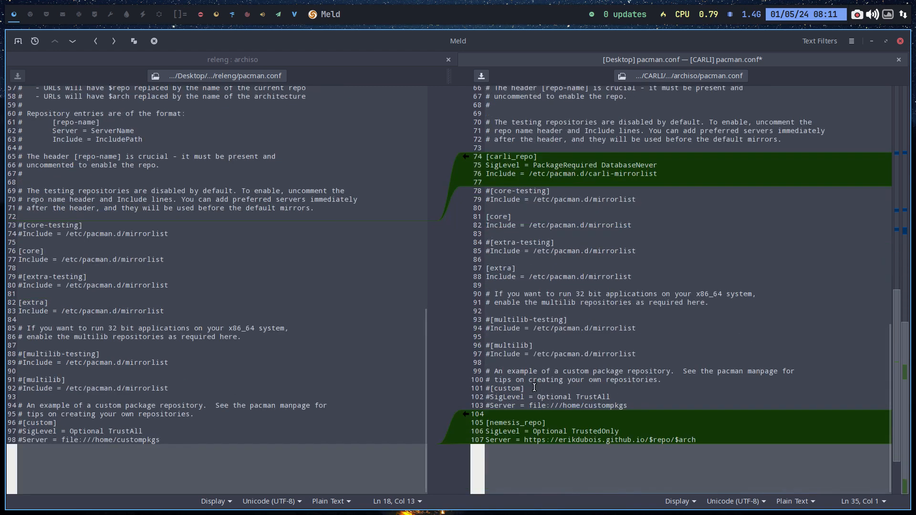
pyautogui.scroll(10, 728, 380)
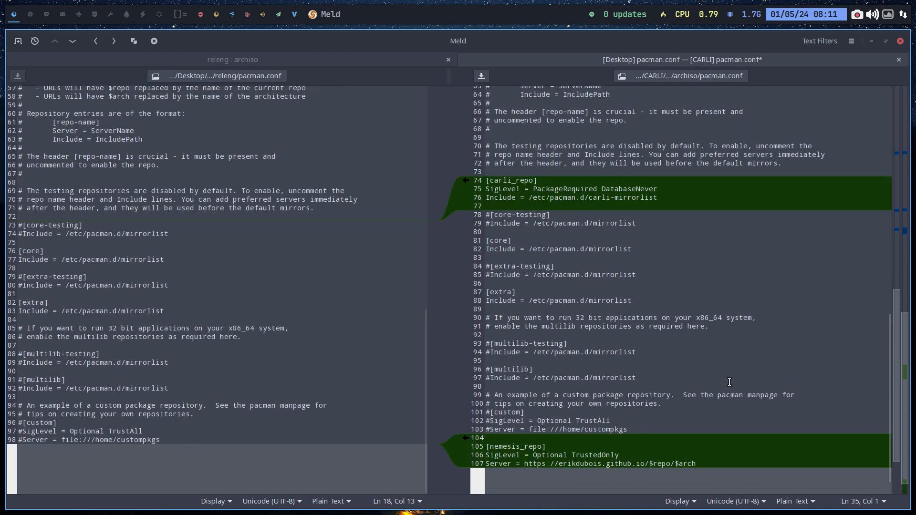
pyautogui.click(899, 60)
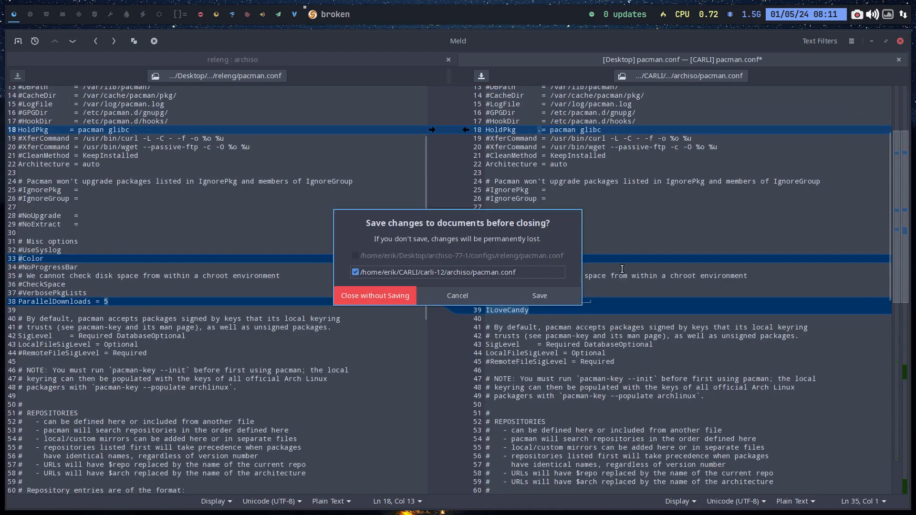
pyautogui.click(539, 296)
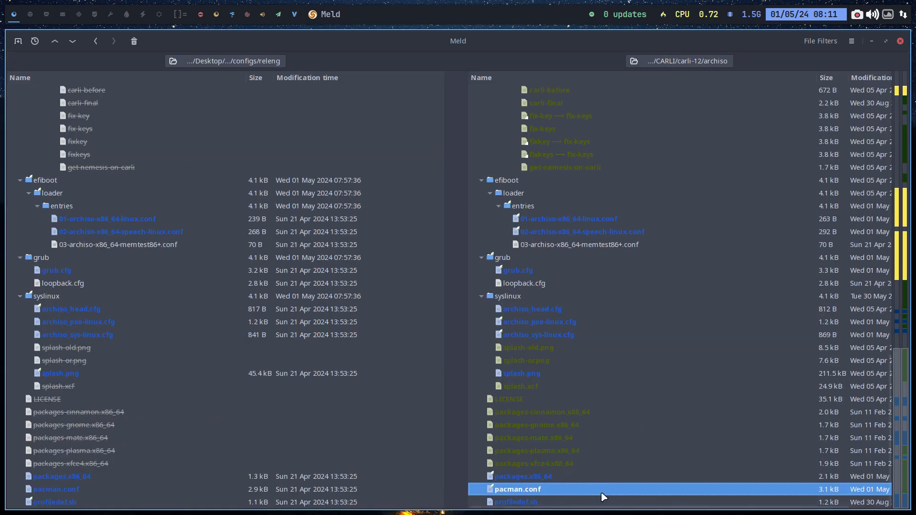
# Step: Open the profiledef.sh comparison and copy releng's bootstrap_tarball_compression line into carli-12's file
pyautogui.click(551, 502)
pyautogui.doubleClick(551, 501)
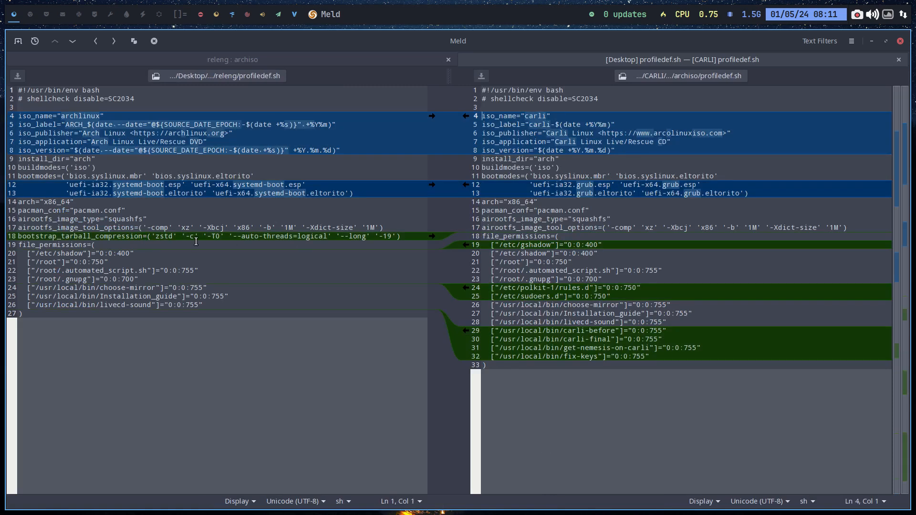
pyautogui.click(432, 235)
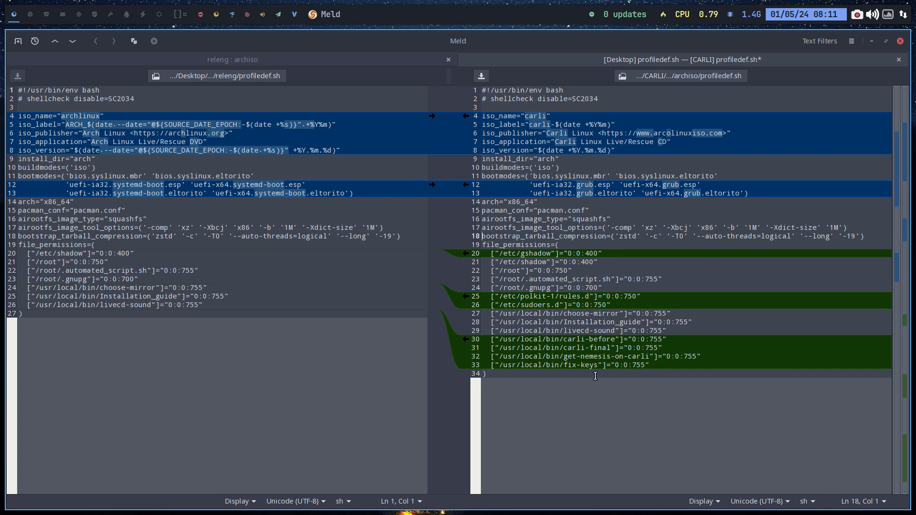
# Step: Check Carli's extra file_permissions entries in profiledef.sh, then replace its grub UEFI bootmodes with releng's systemd-boot lines
pyautogui.moveTo(568, 339); pyautogui.dragTo(487, 339)
pyautogui.click(584, 347)
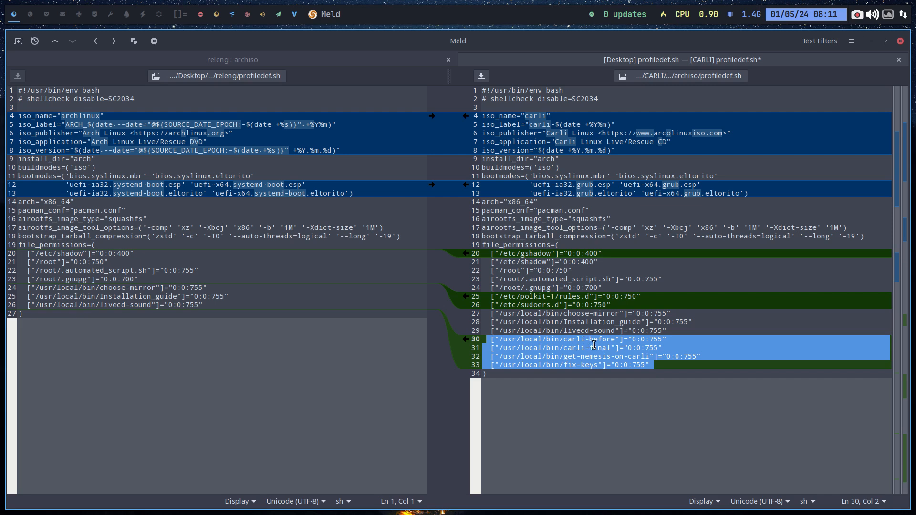
pyautogui.click(612, 308)
pyautogui.click(653, 297)
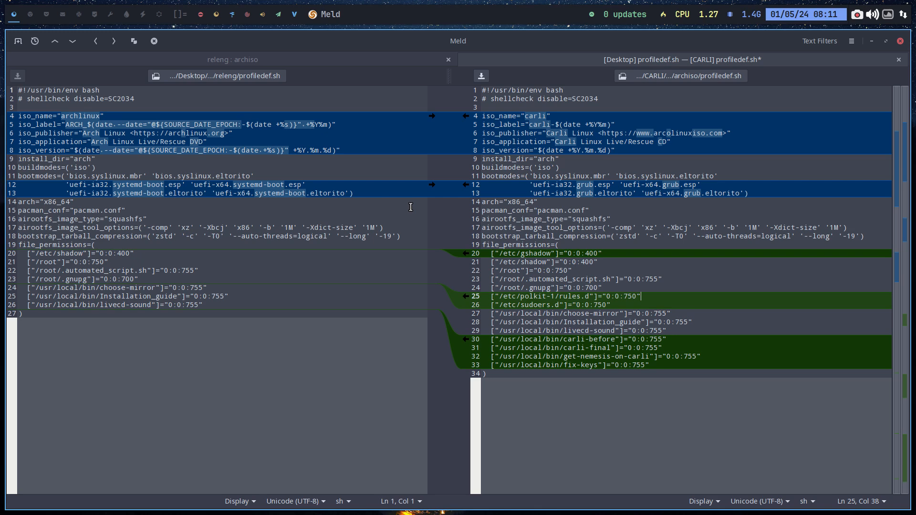
pyautogui.click(432, 185)
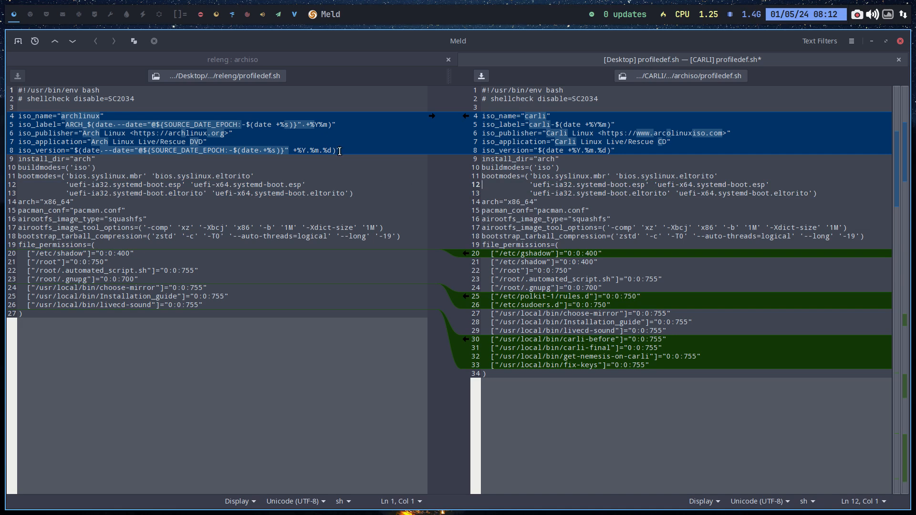
# Step: Compare the iso_version date formats, then save and close carli-12's profiledef.sh and return to the start of the folder comparison
pyautogui.moveTo(339, 150); pyautogui.dragTo(66, 150)
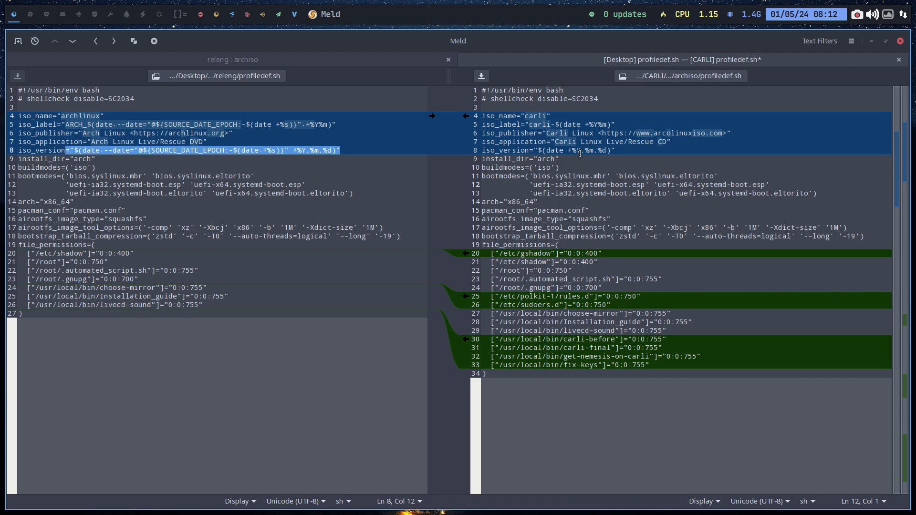
pyautogui.click(555, 151)
pyautogui.click(578, 150)
pyautogui.click(598, 152)
pyautogui.click(898, 60)
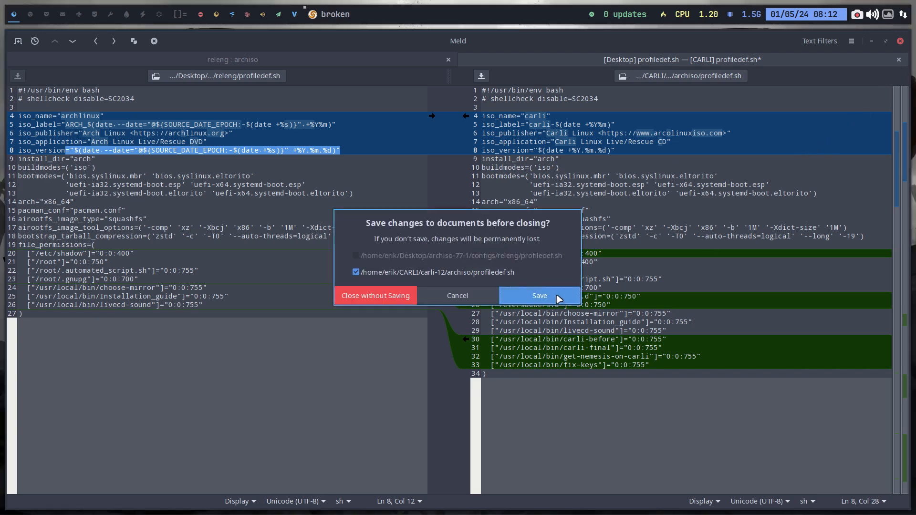
pyautogui.click(539, 296)
pyautogui.scroll(5, 576, 342)
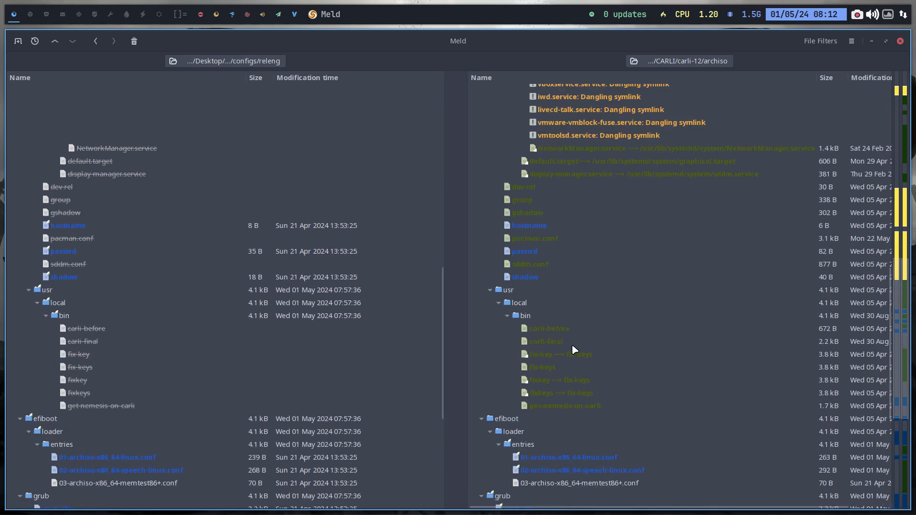
pyautogui.scroll(5, 571, 345)
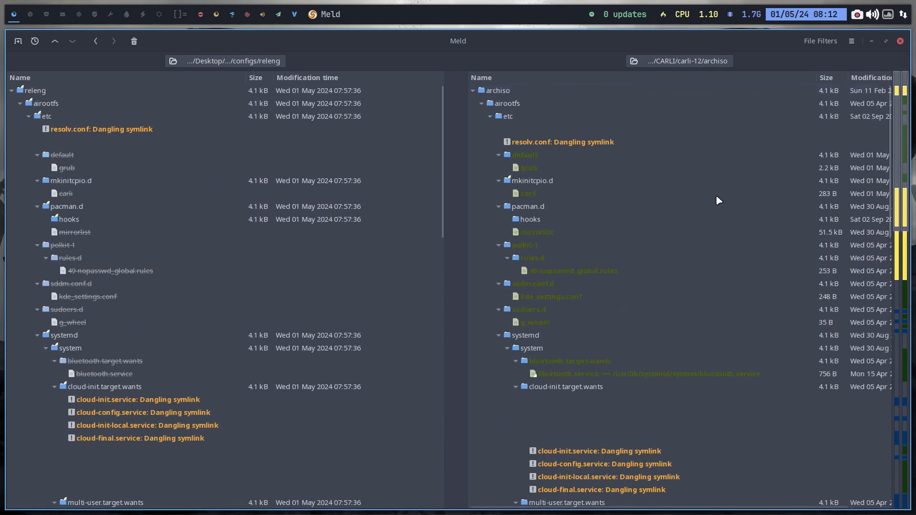